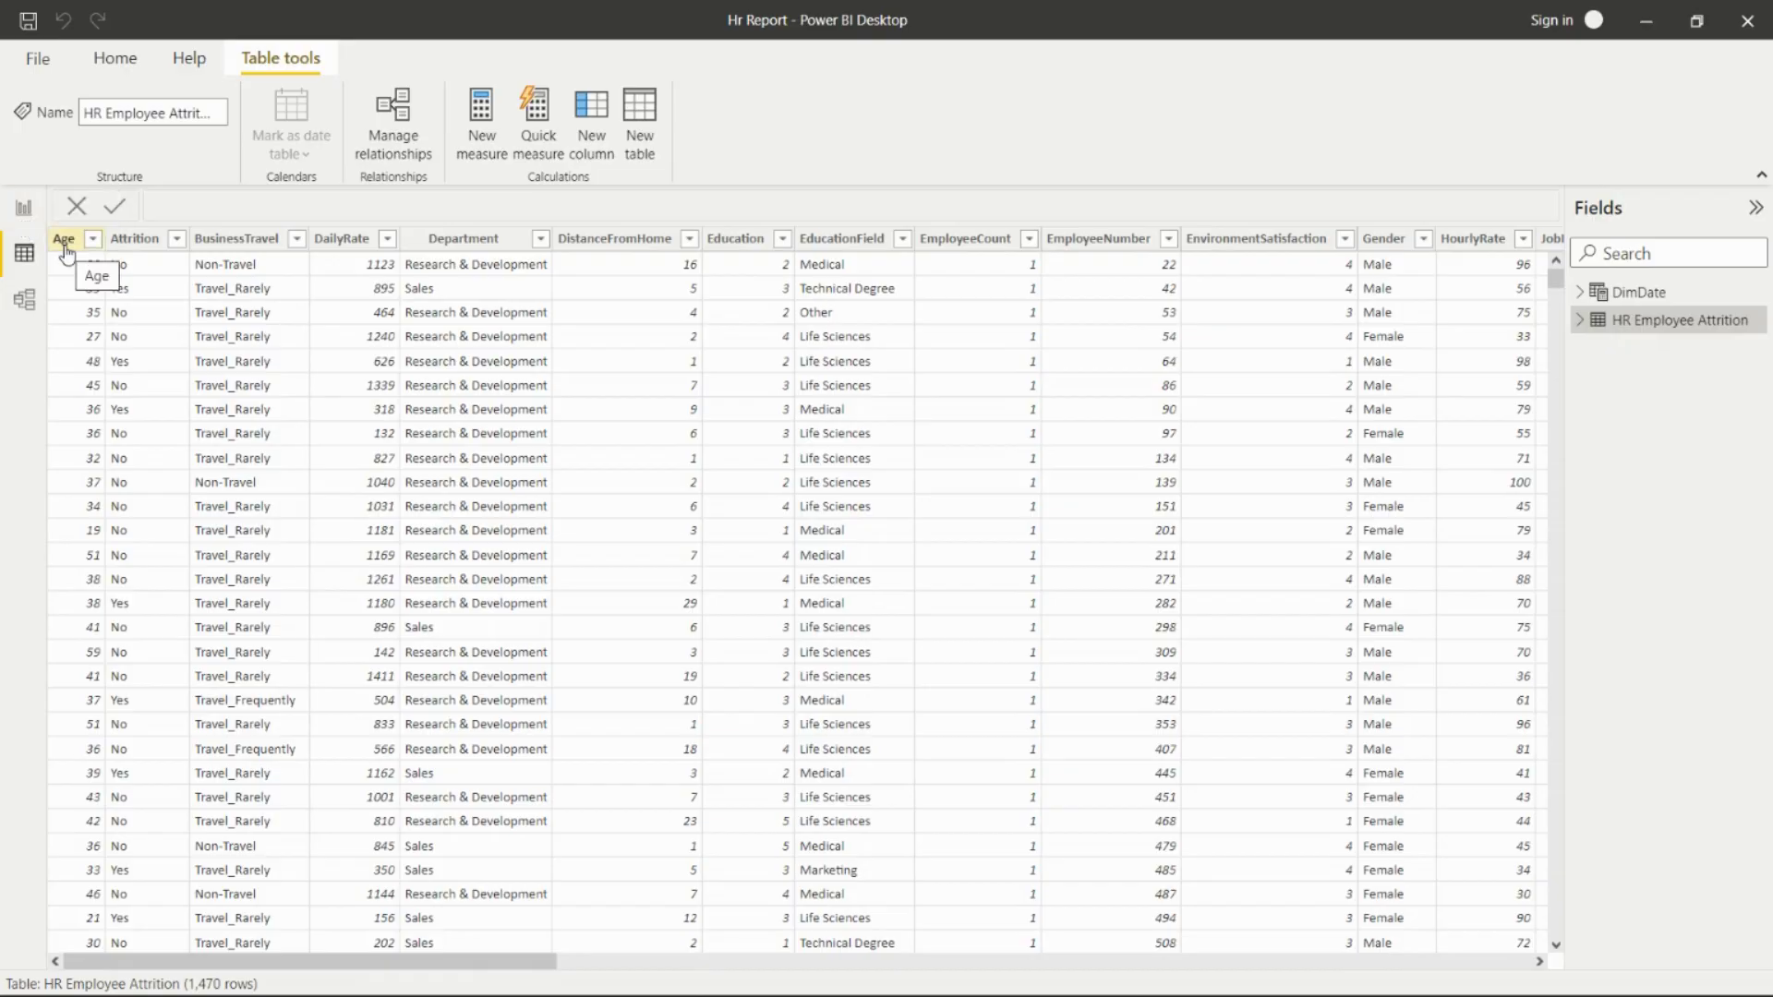
# Review the Age, Attrition and BusinessTravel columns of the HR Employee Attrition table, including the distinct values of Attrition and BusinessTravel
pyautogui.click(64, 241)
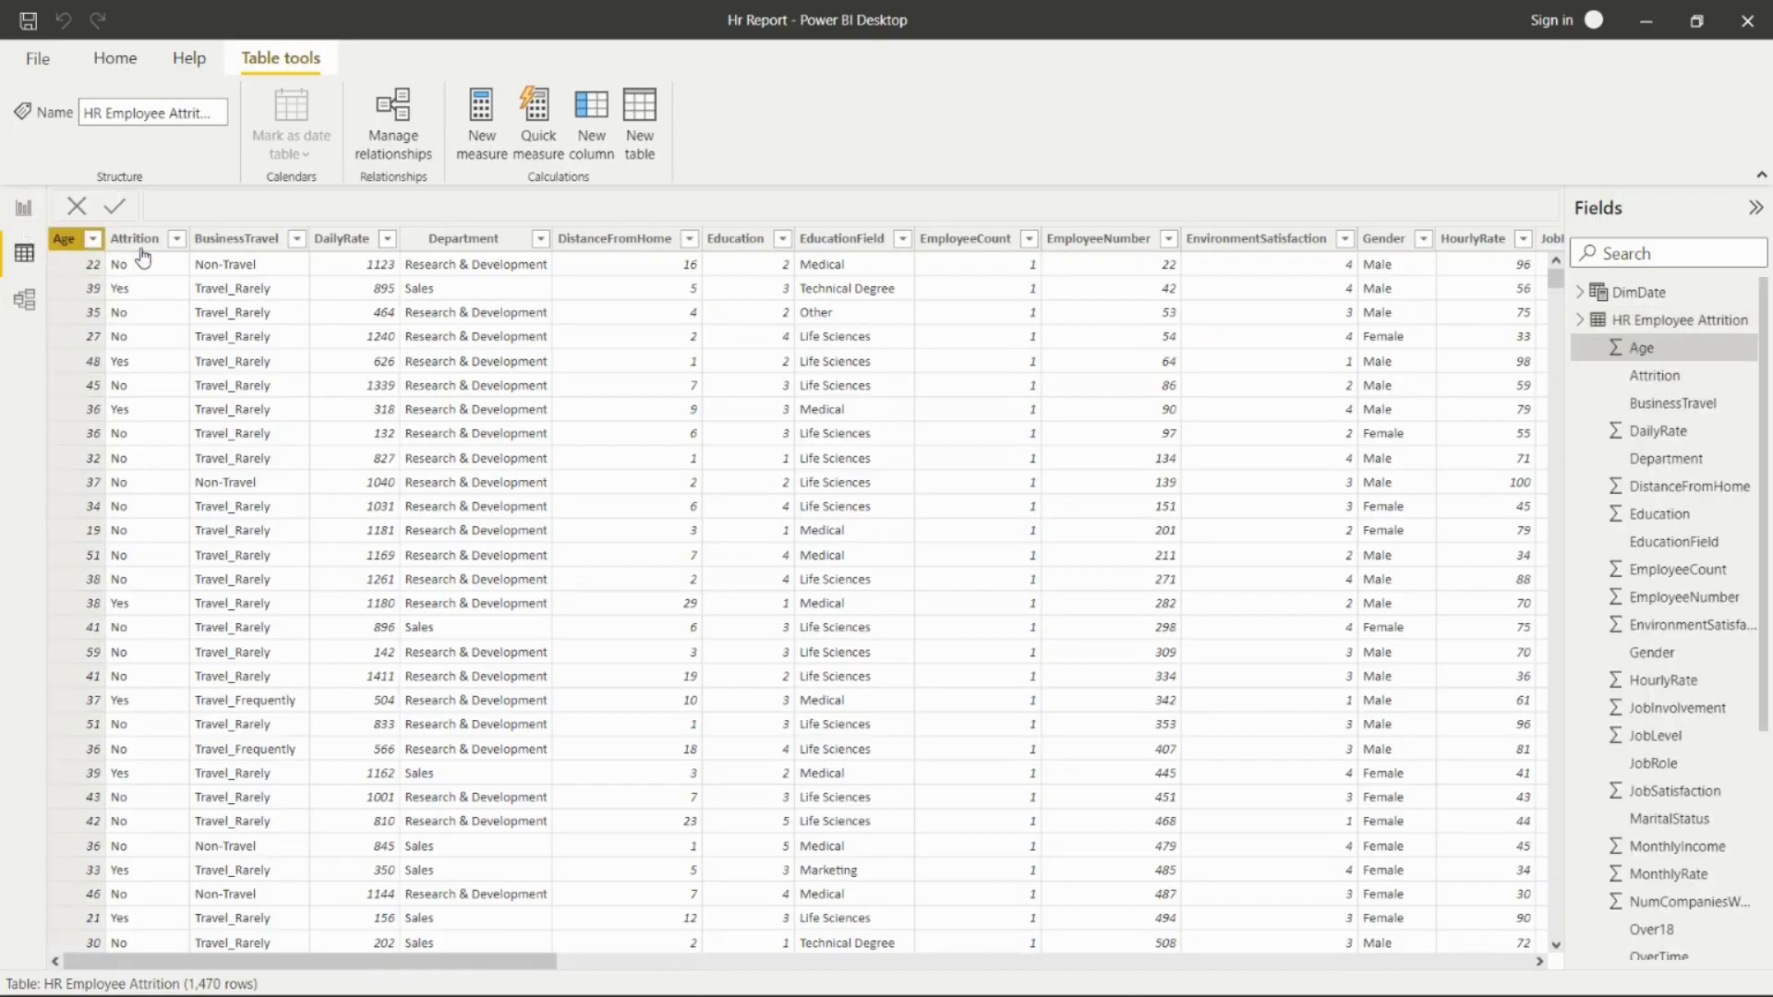
pyautogui.press('Right')
pyautogui.press('Right')
pyautogui.click(69, 241)
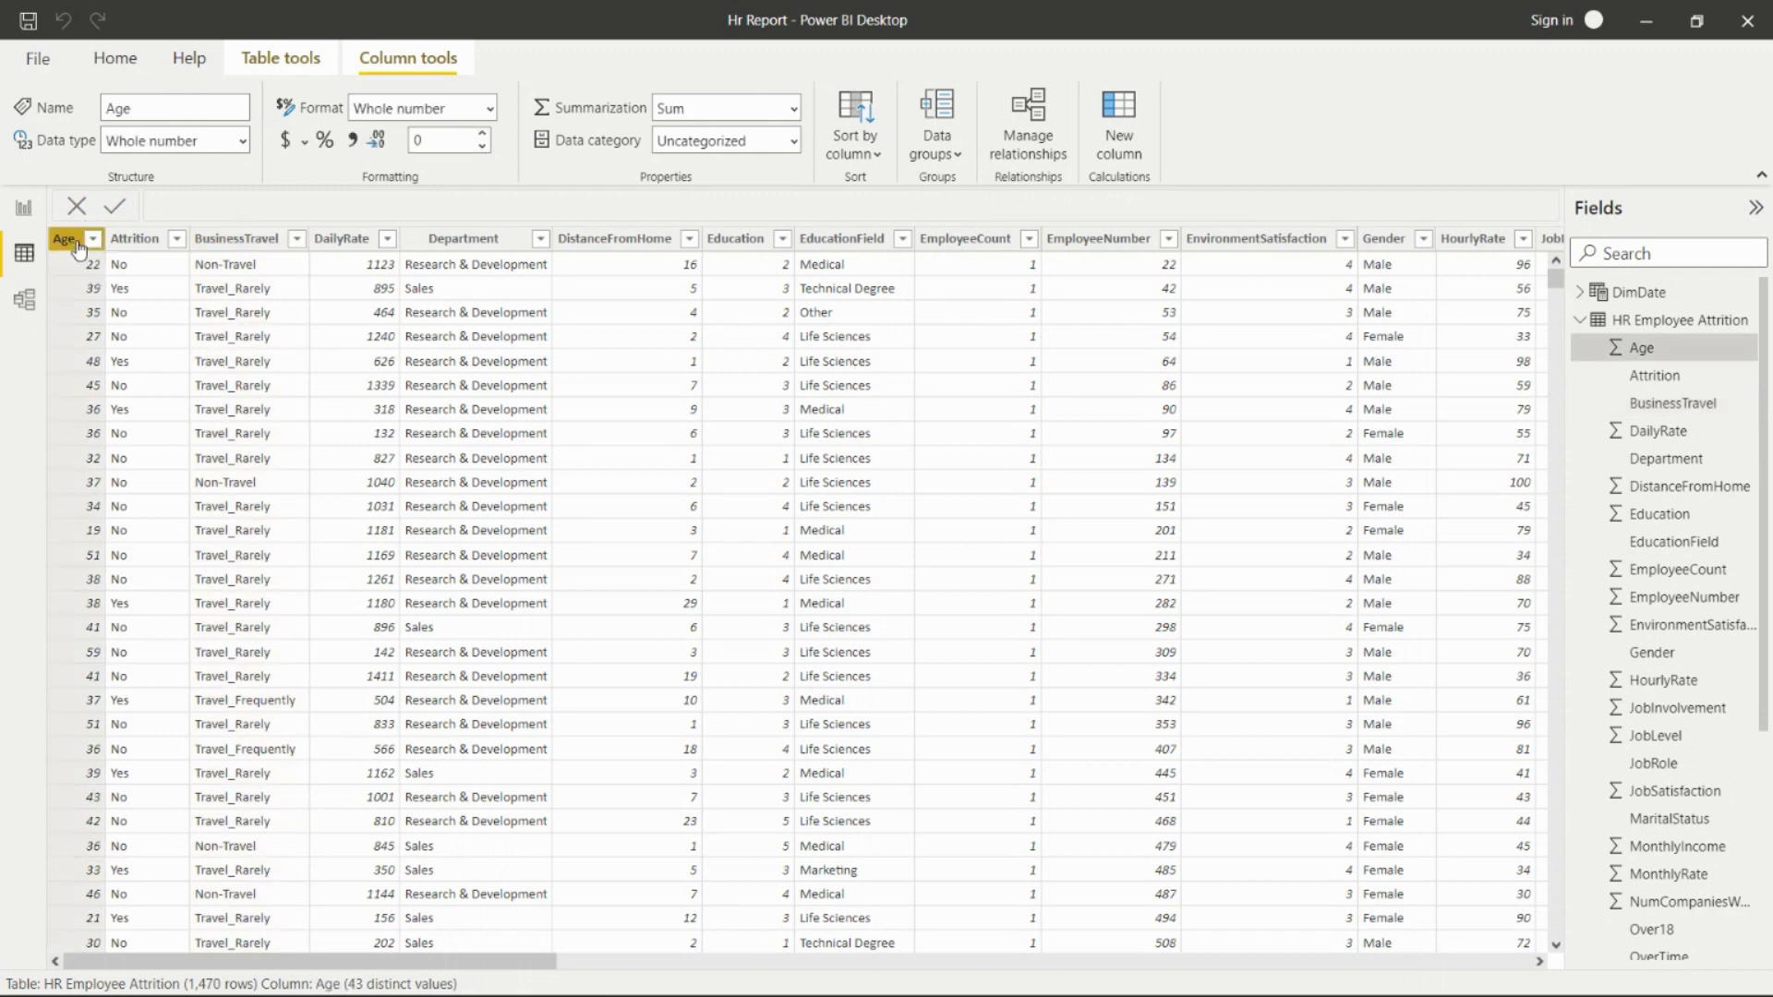
pyautogui.click(134, 242)
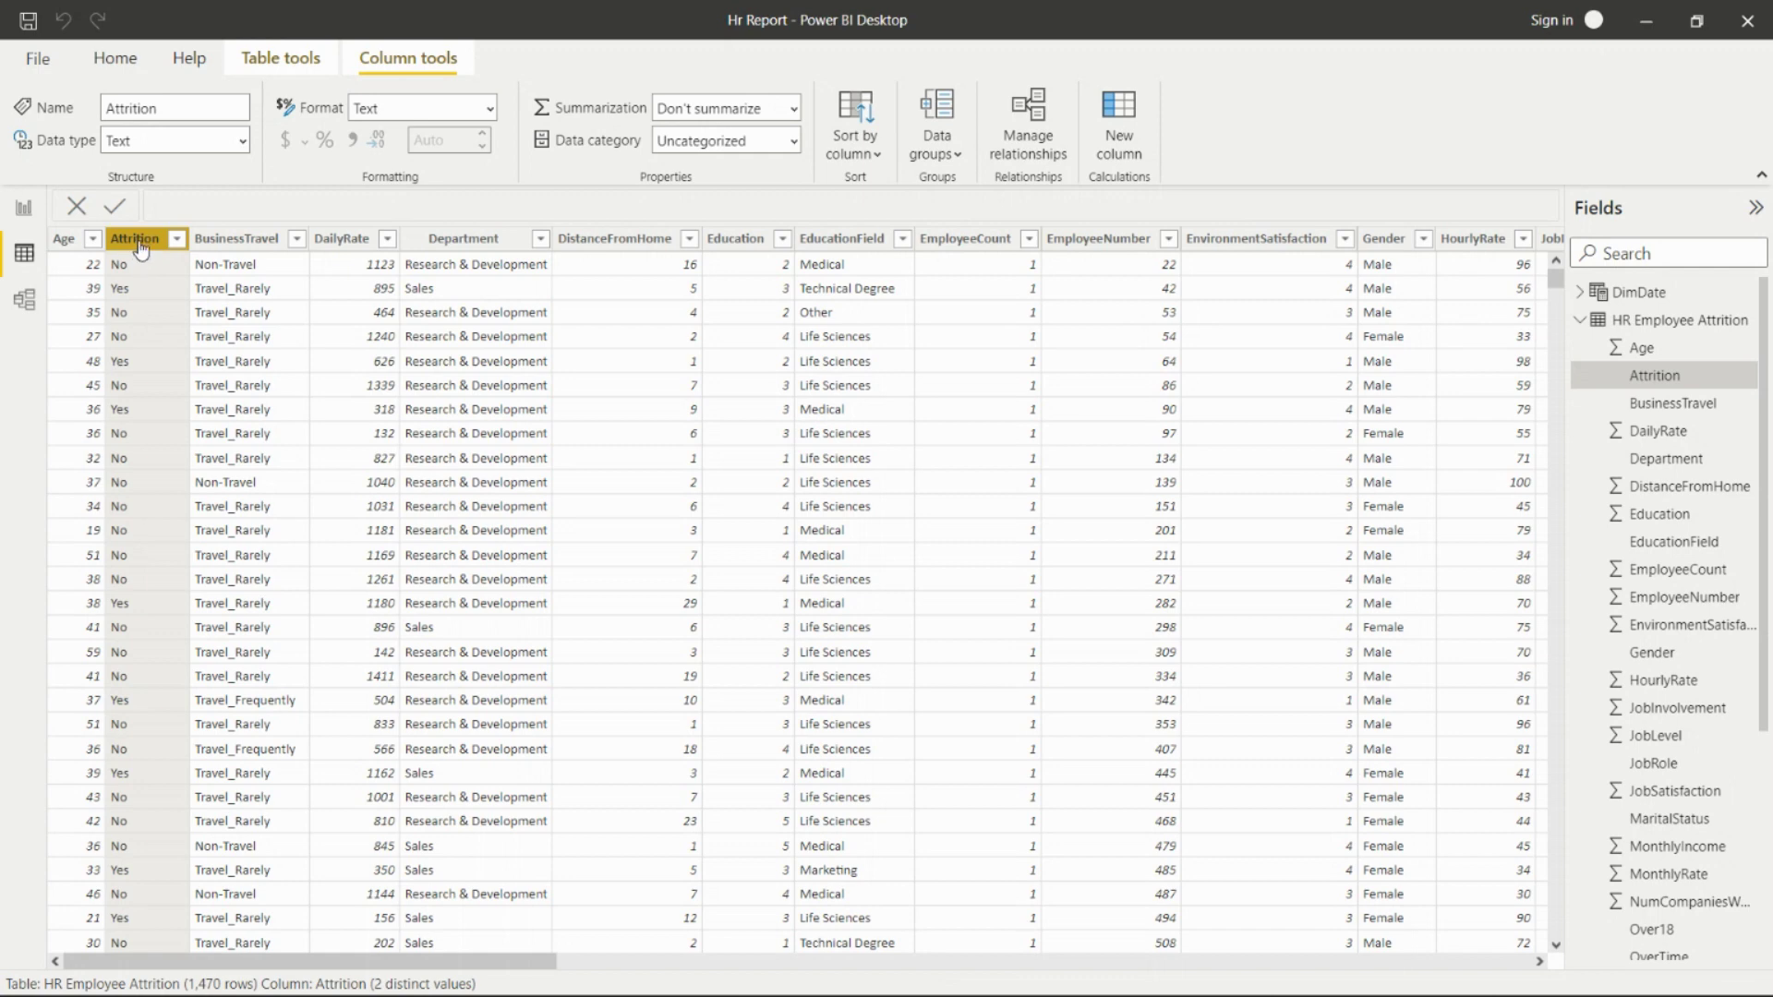
pyautogui.click(176, 239)
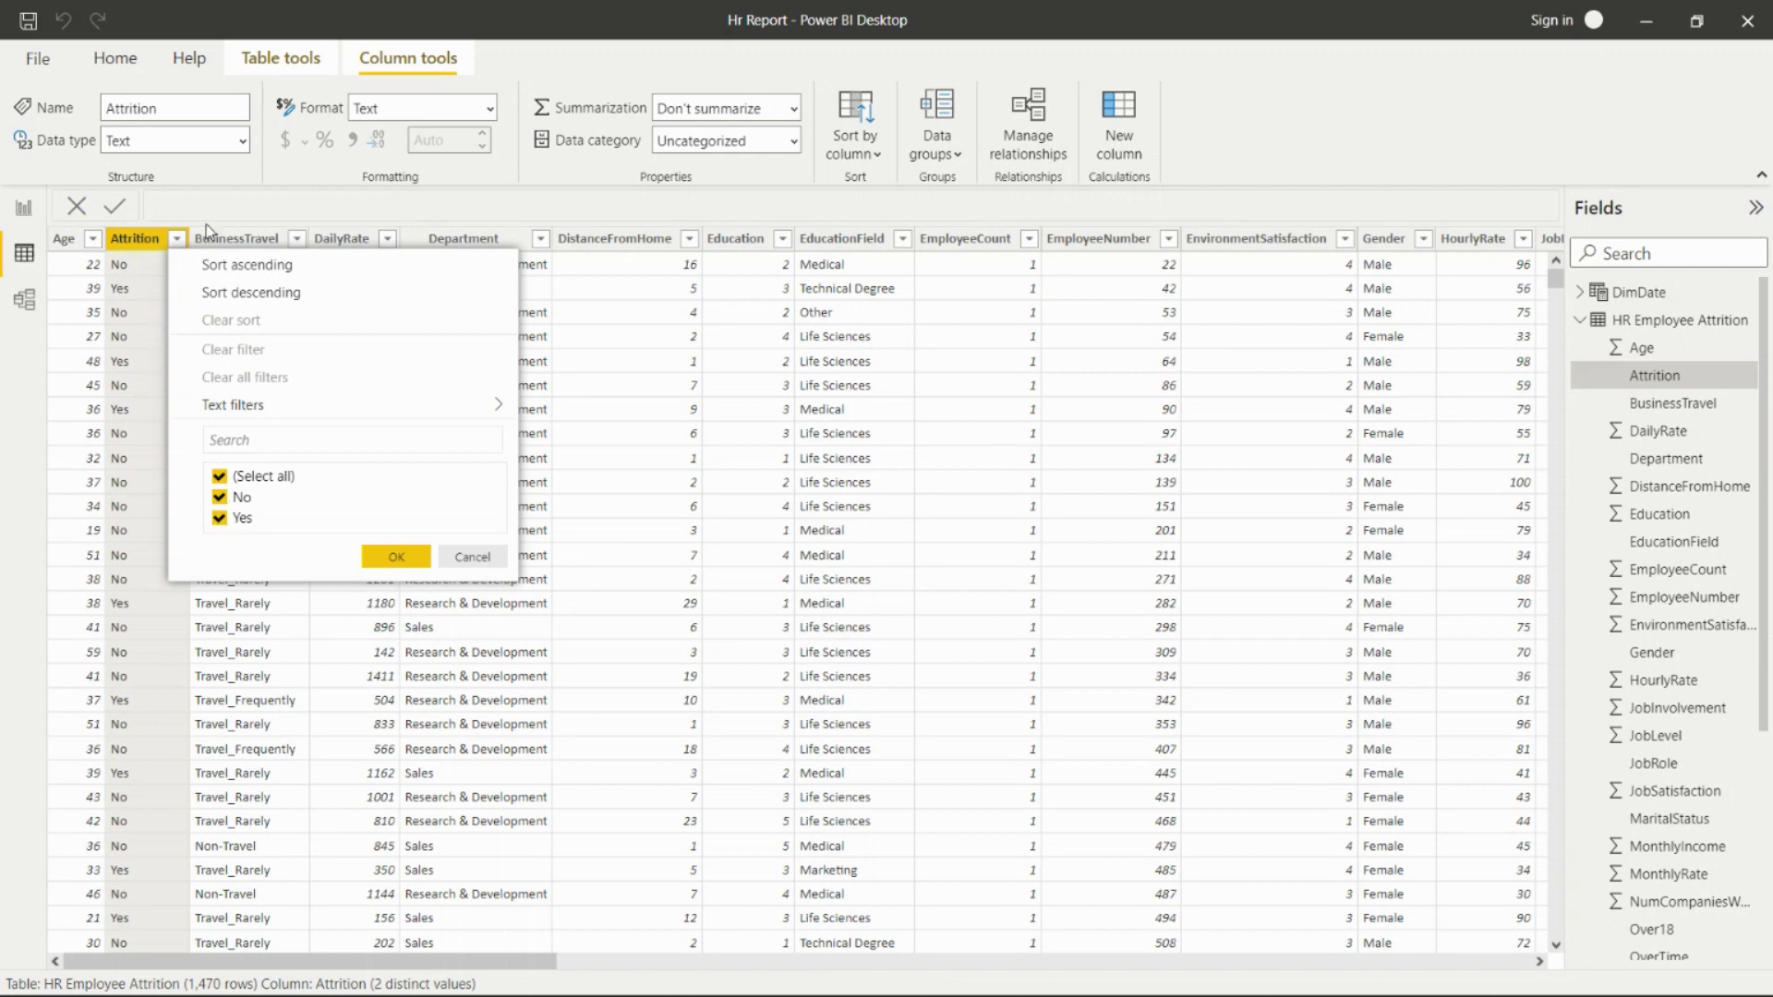
pyautogui.click(231, 241)
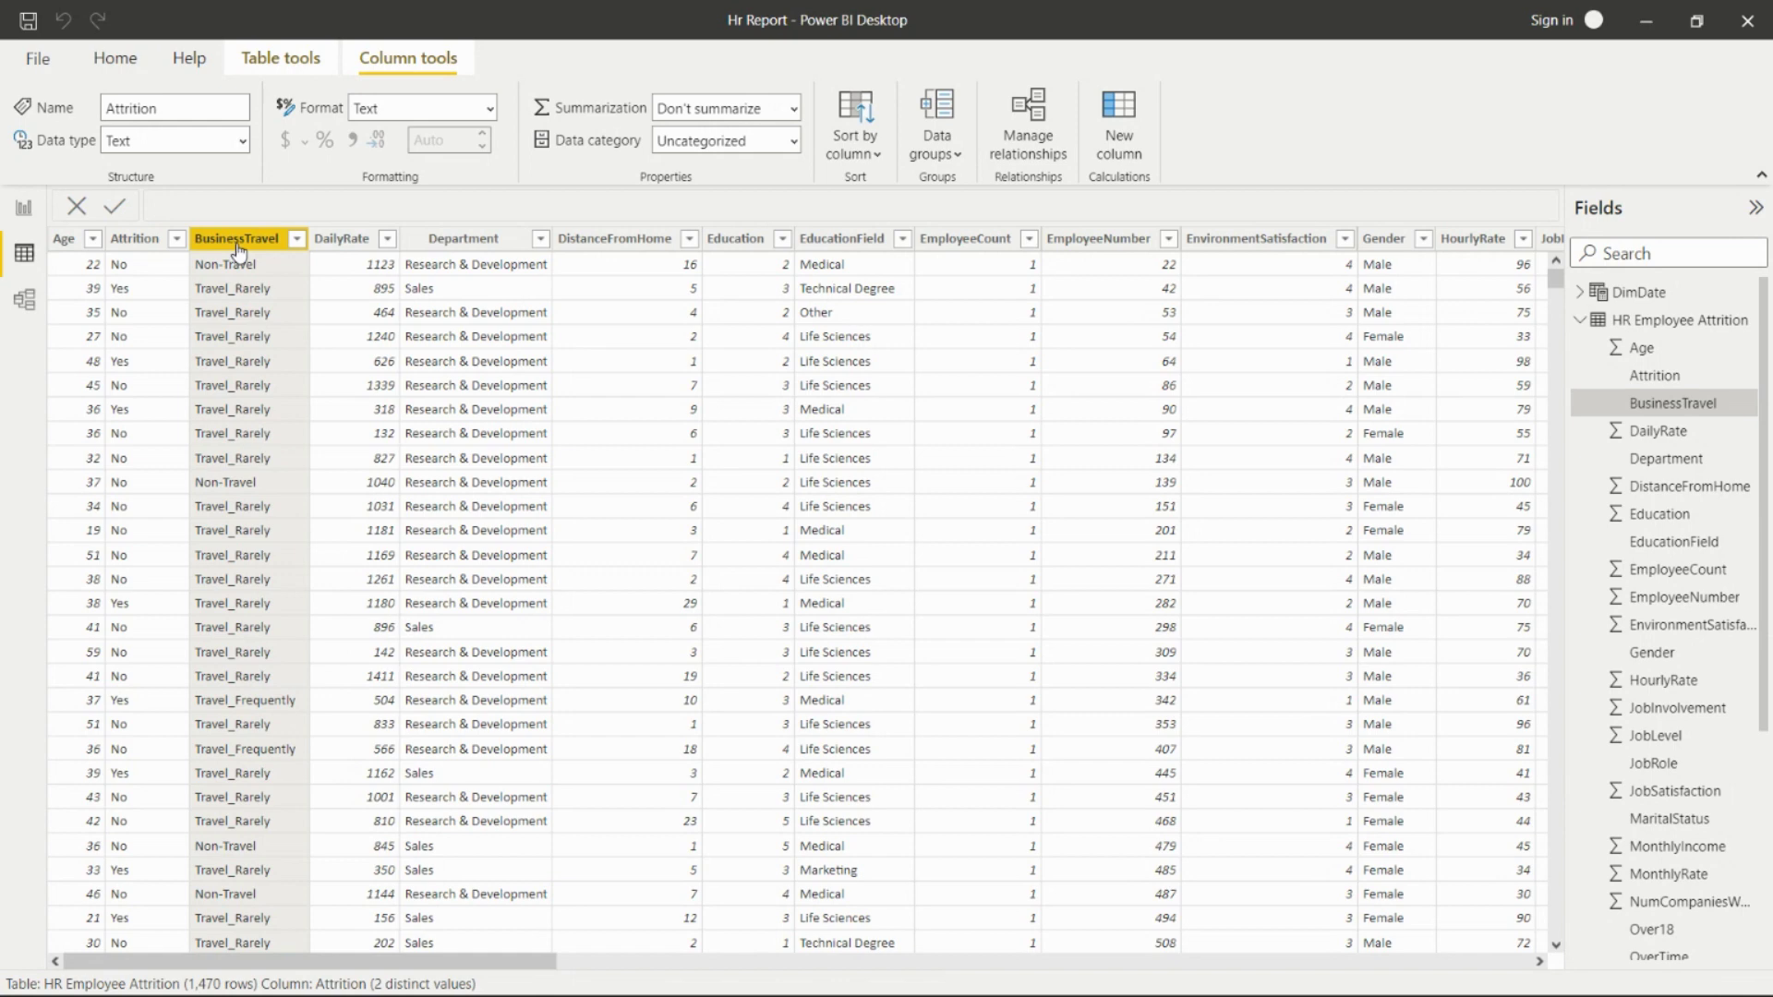
pyautogui.click(298, 240)
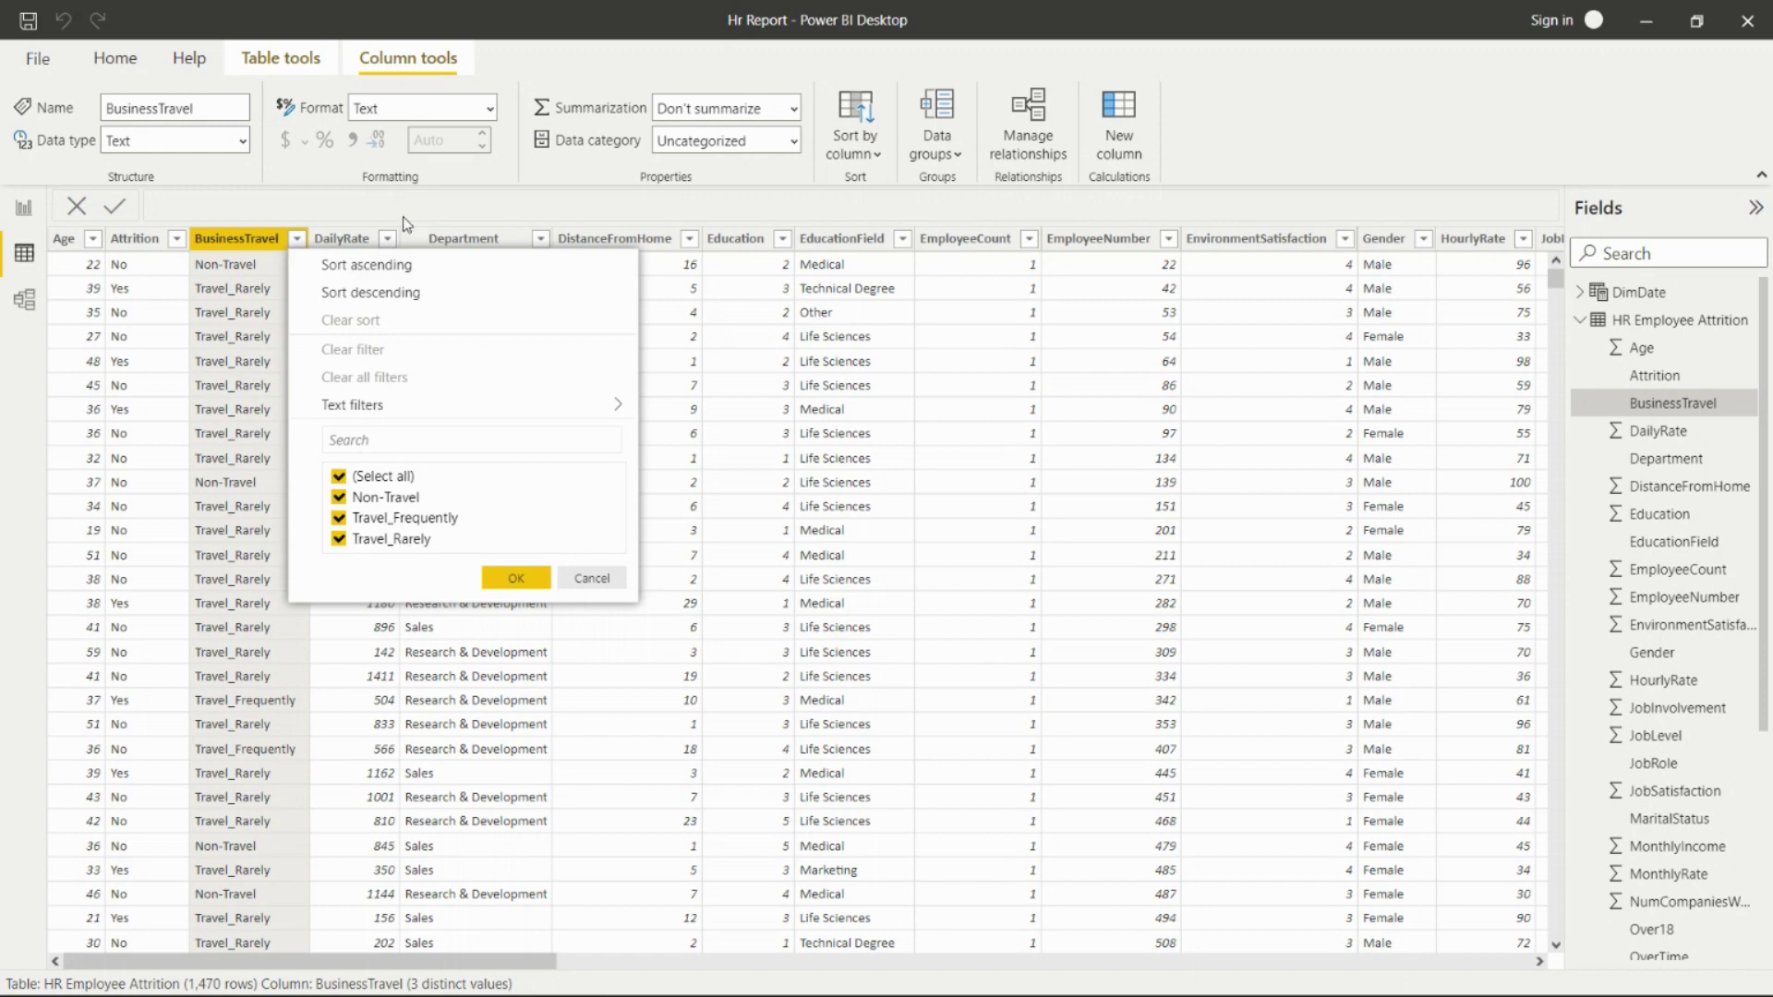
# Review the DailyRate, Department, DistanceFromHome and Education columns of the HR Employee Attrition table
pyautogui.click(413, 242)
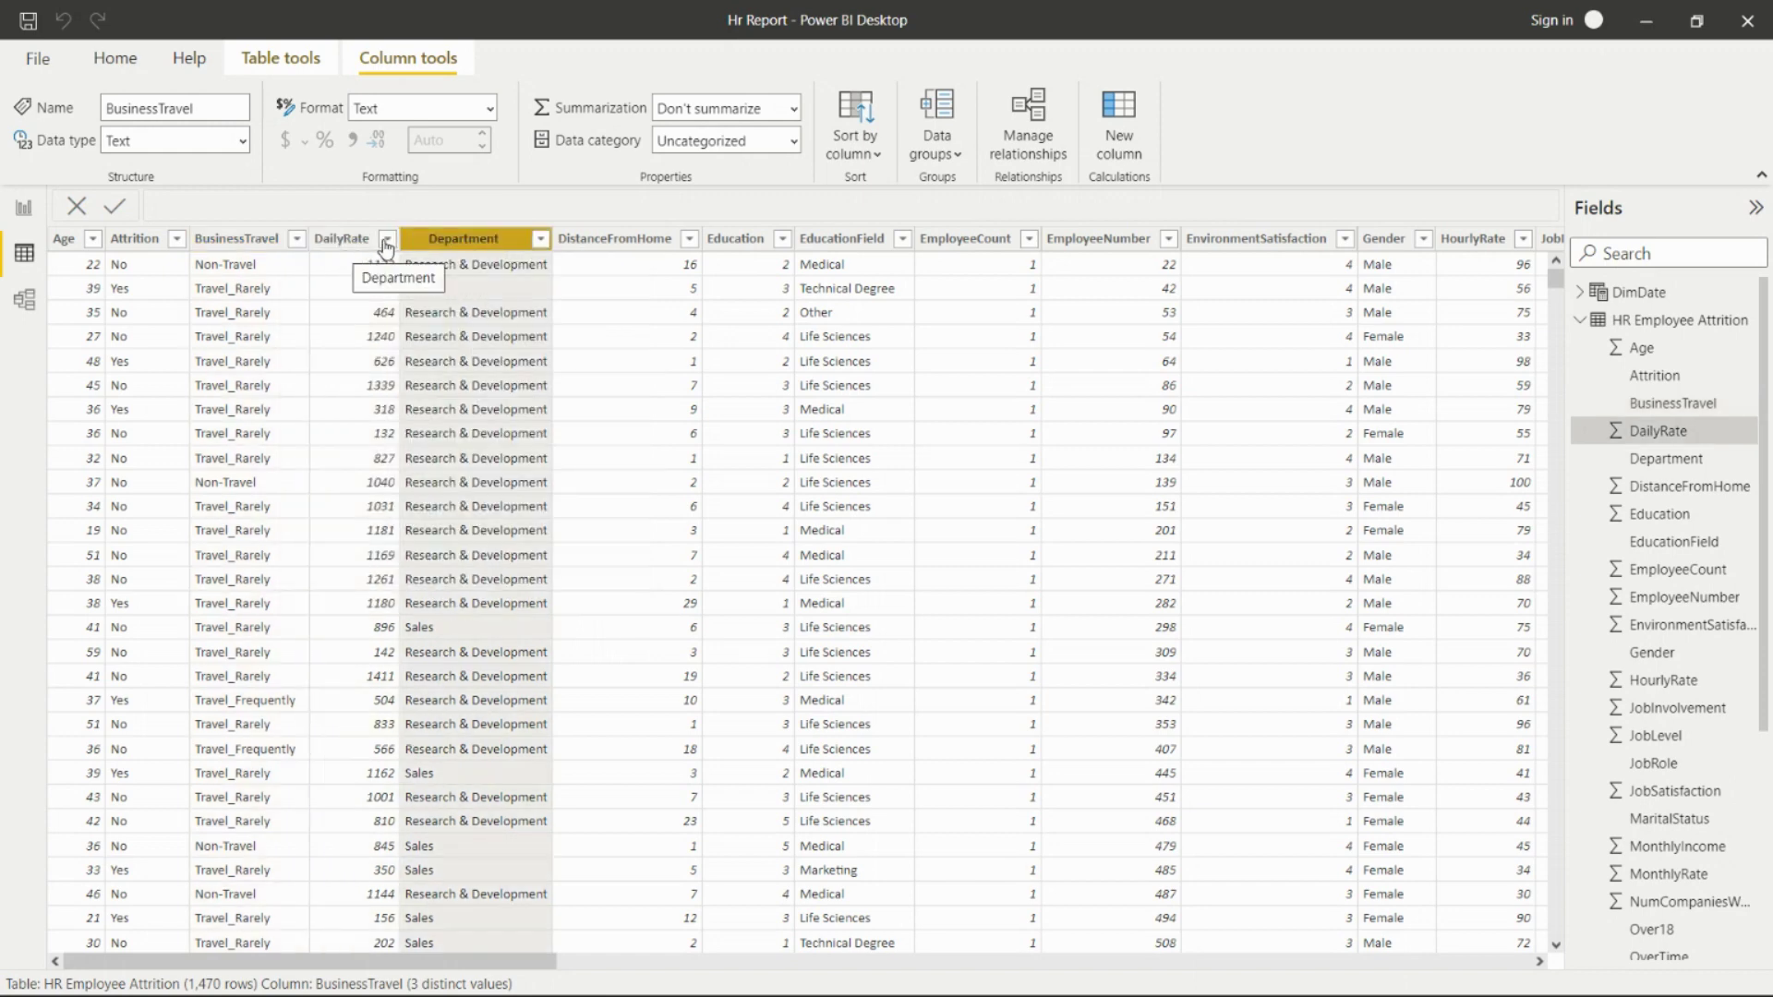
pyautogui.click(347, 247)
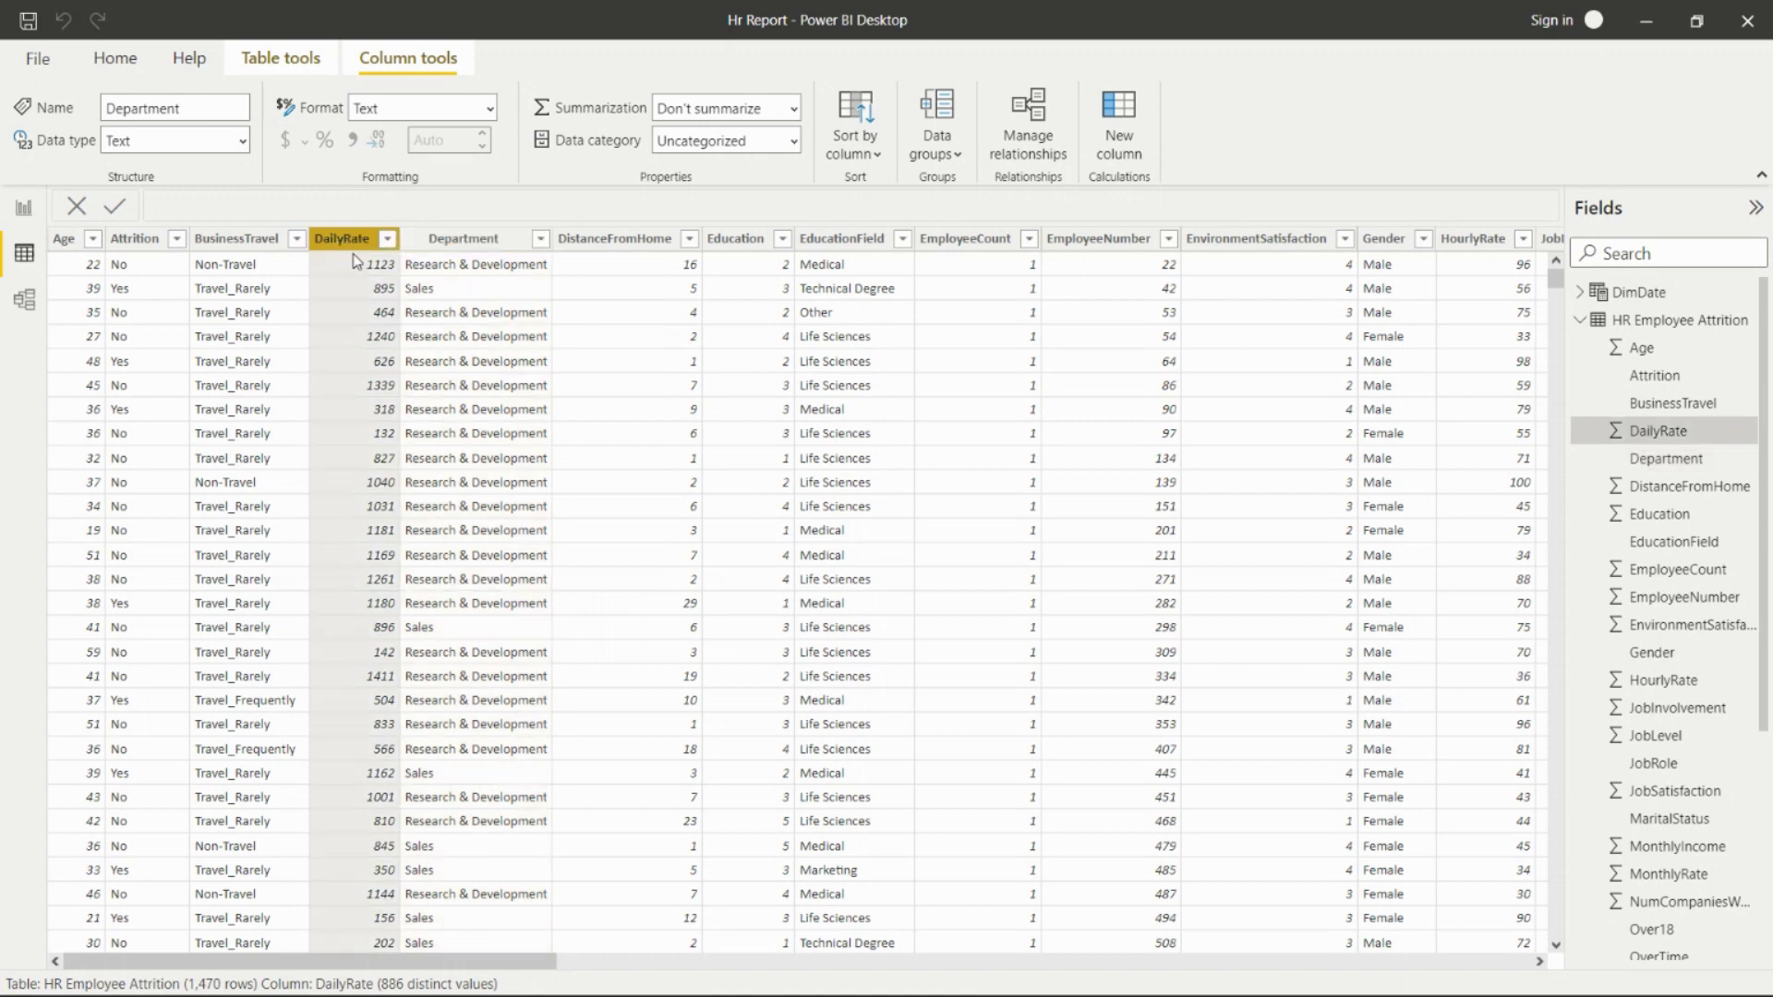
pyautogui.click(466, 242)
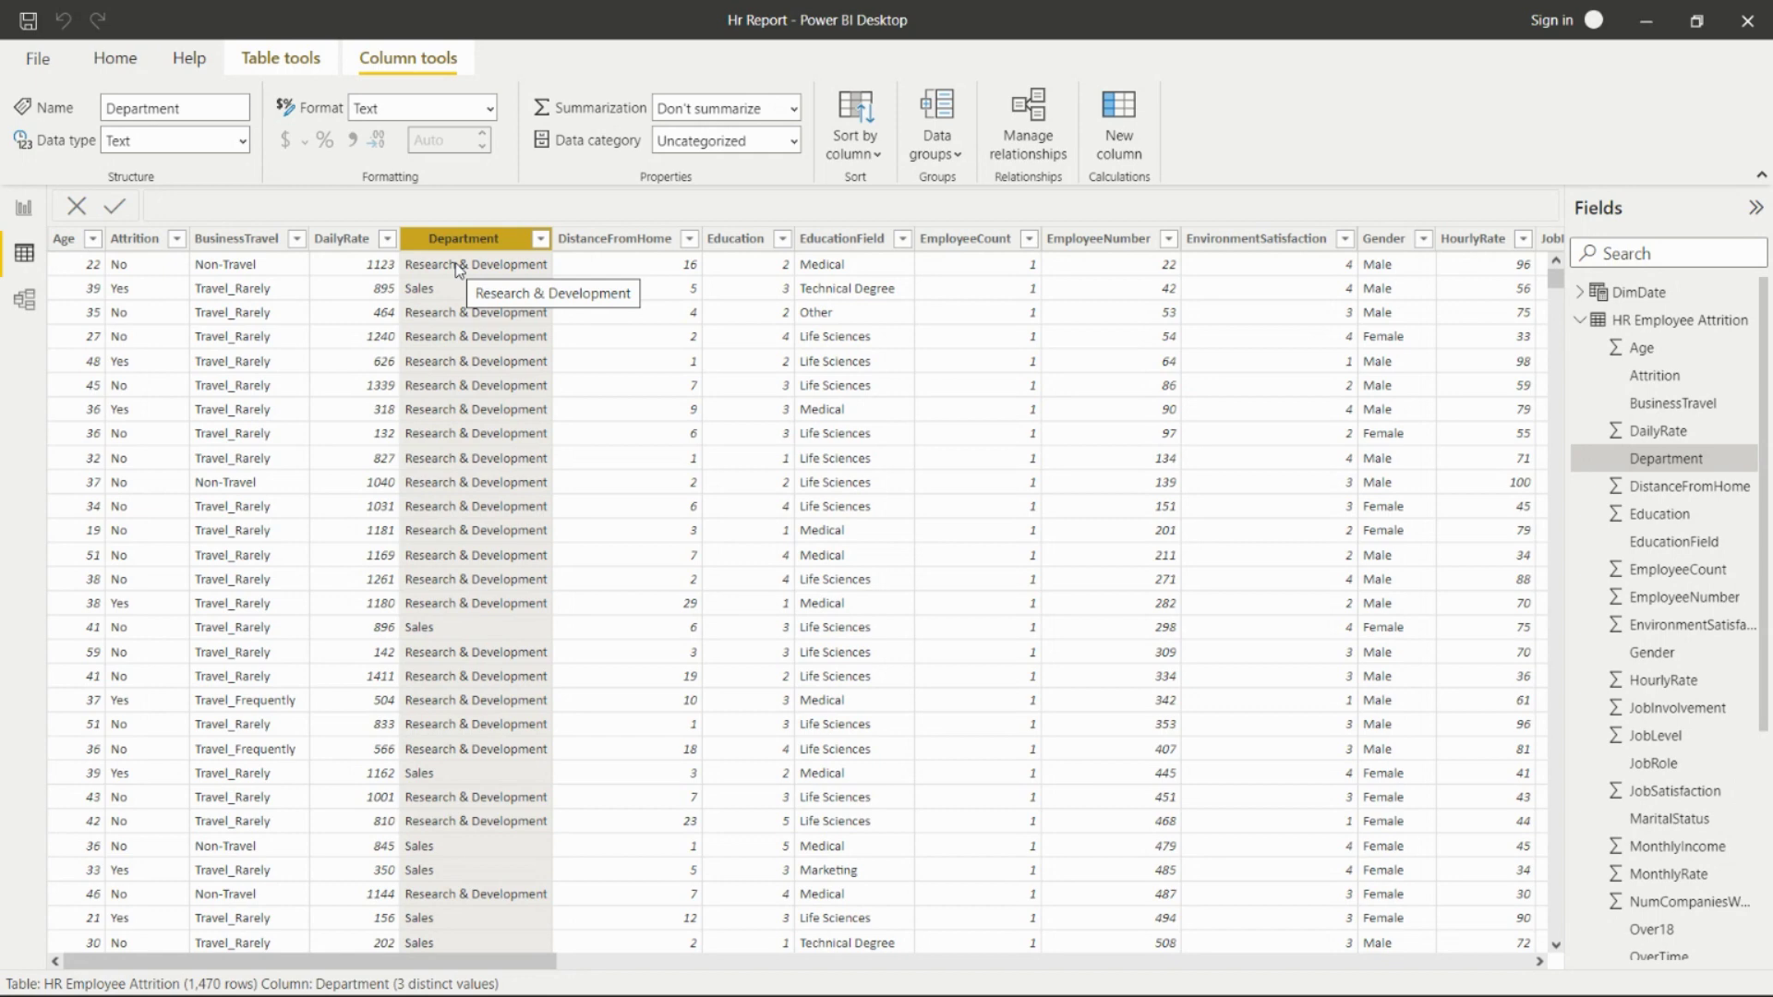
pyautogui.click(646, 253)
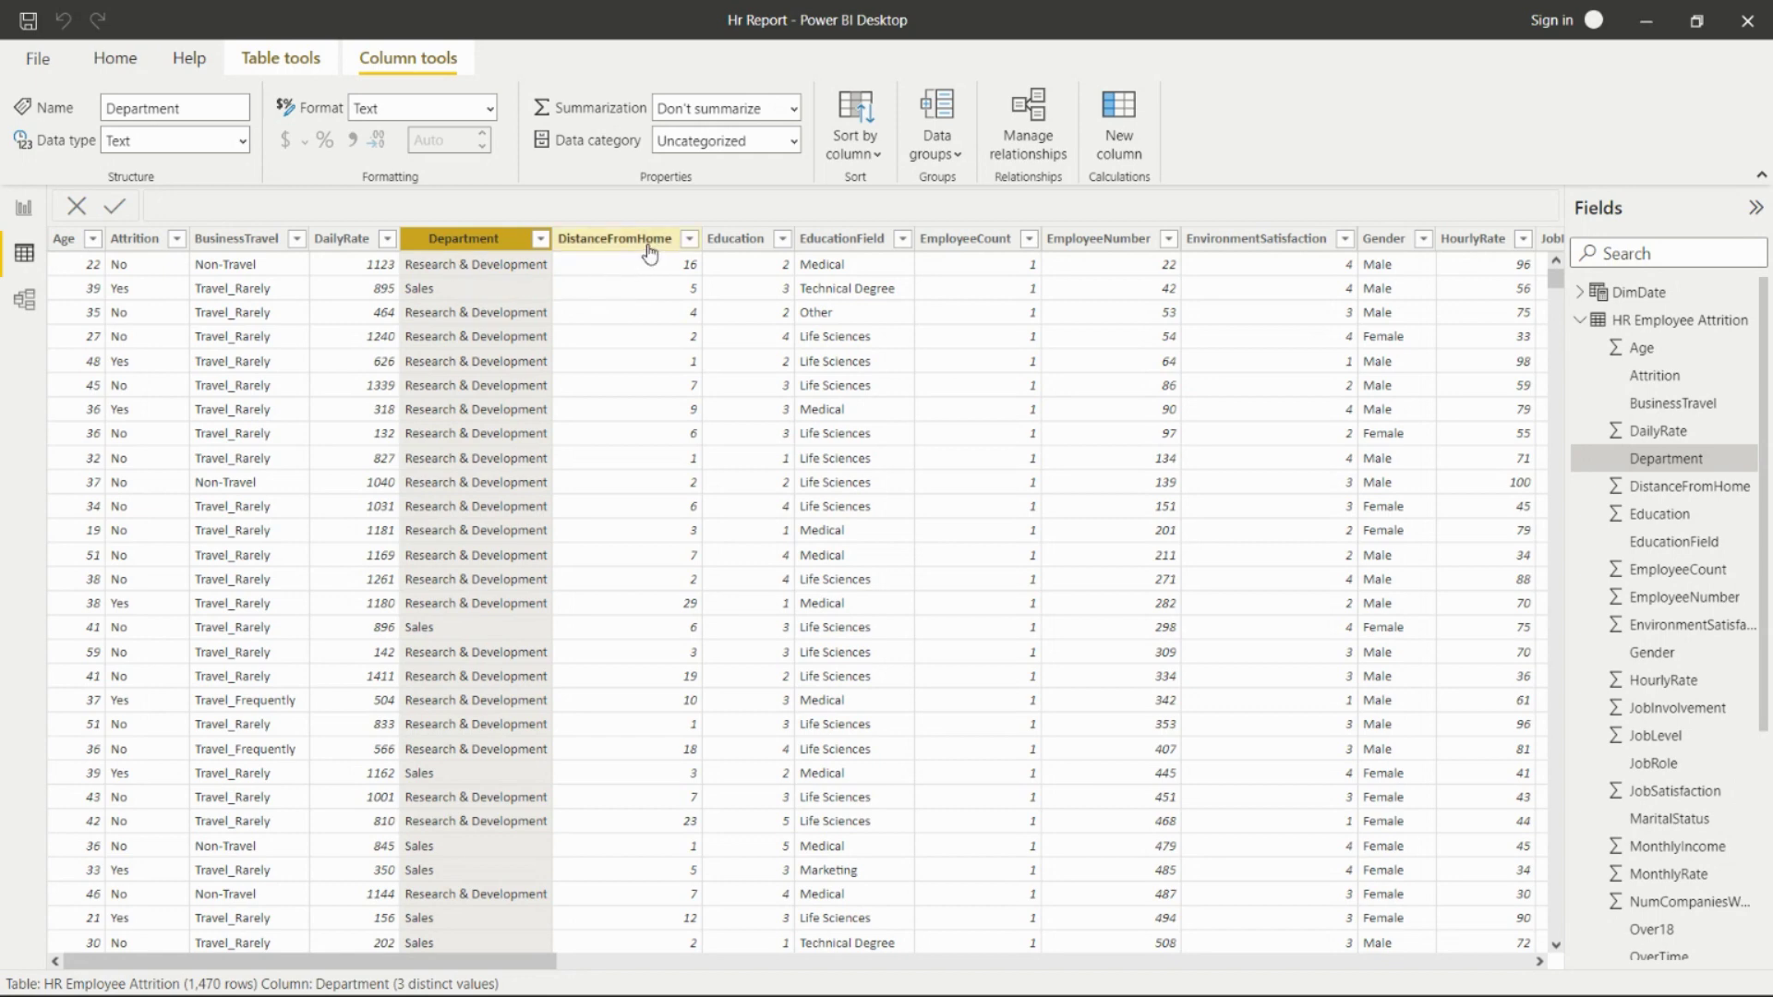
pyautogui.click(736, 240)
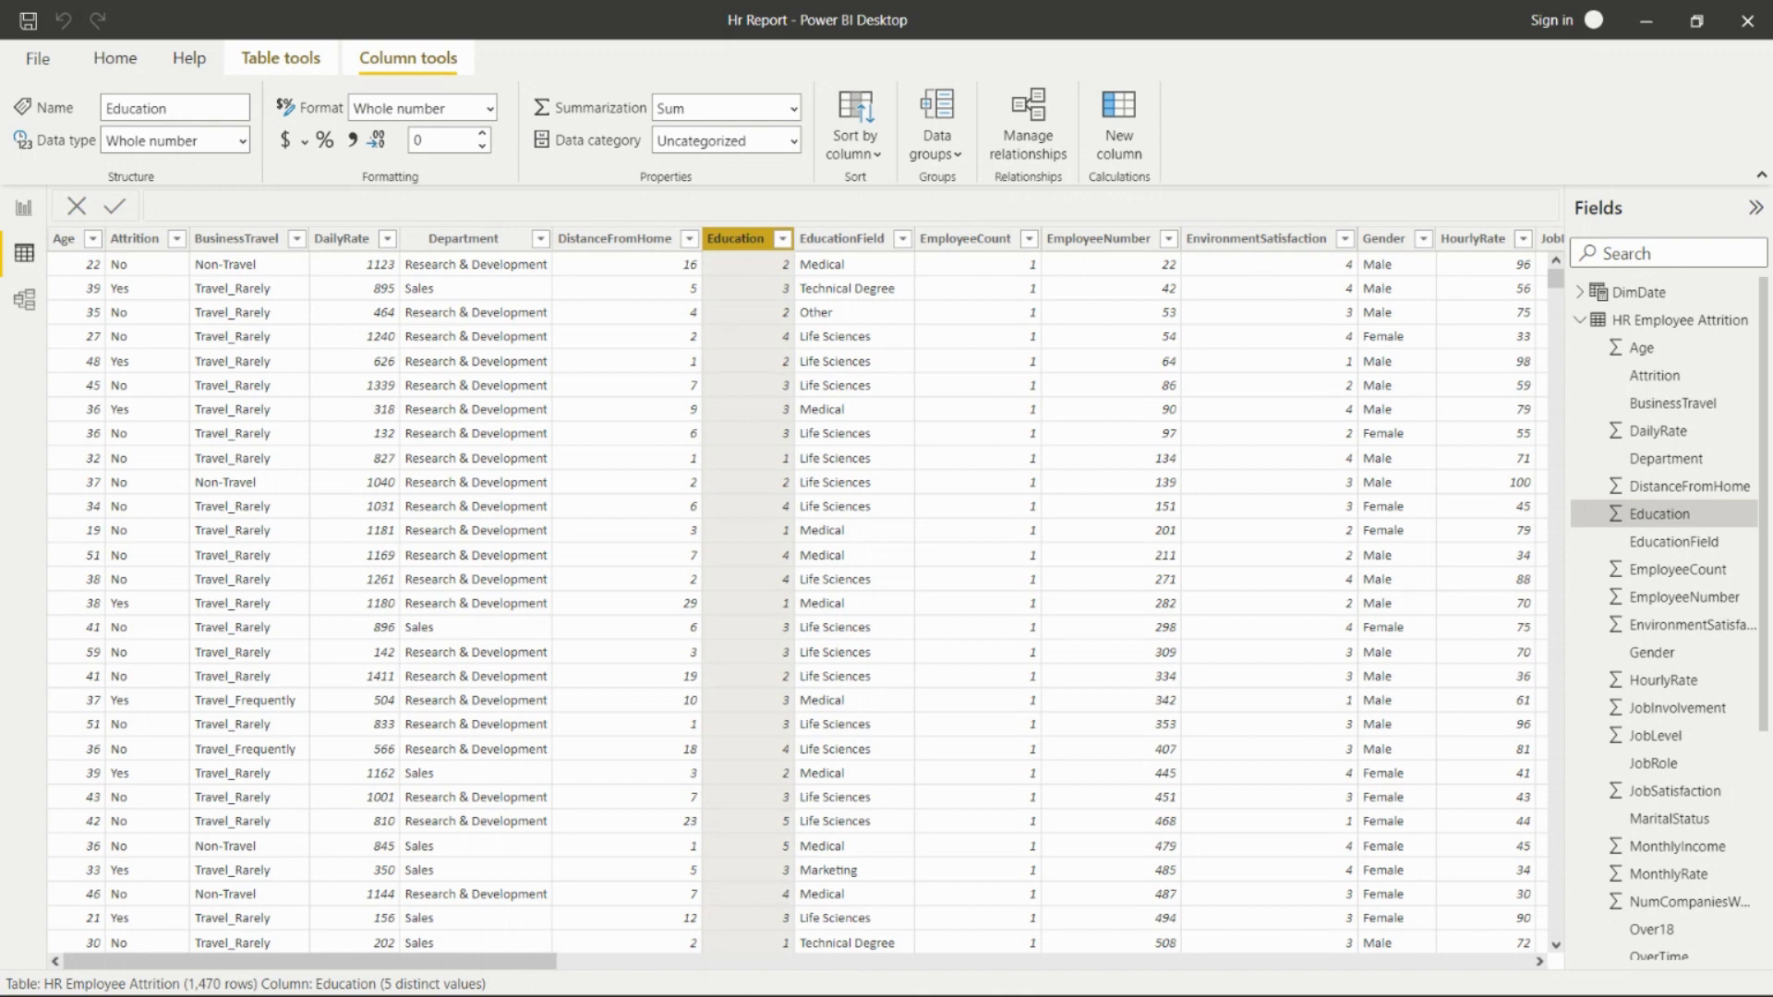
# Look through the remaining columns of the HR Employee Attrition table, from EducationField to YearsSinceLastPromotion
pyautogui.hscroll(5, 1200, 268)
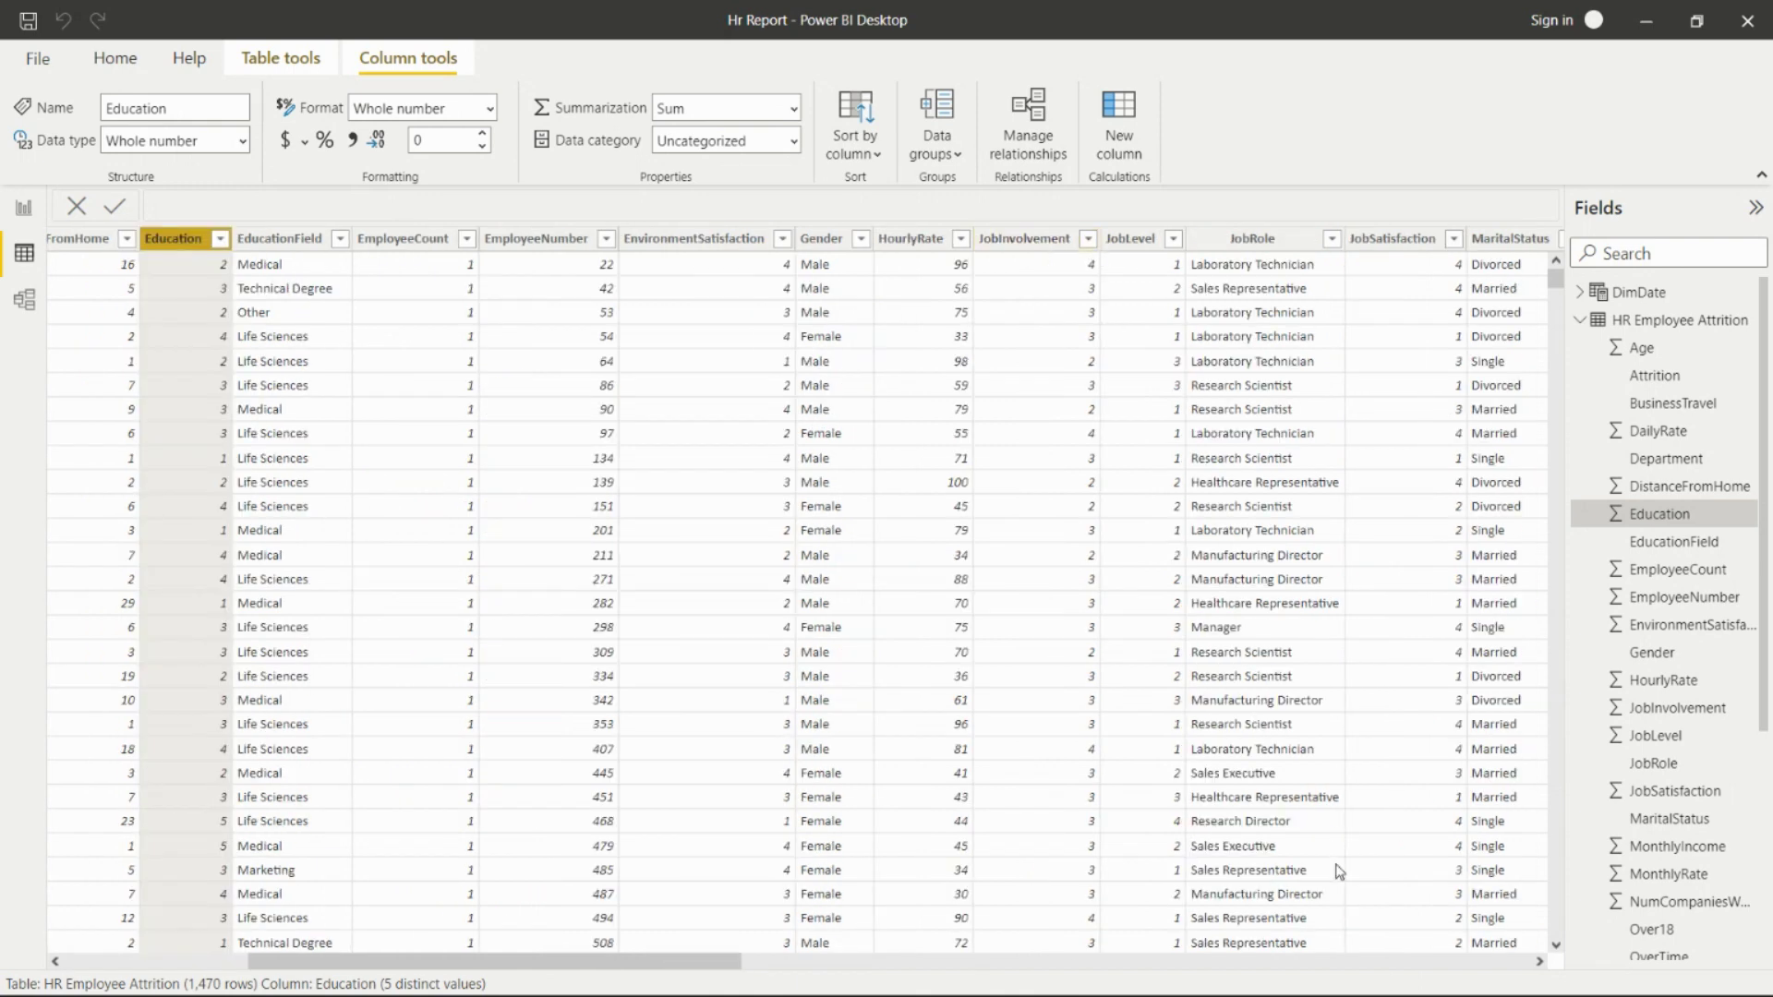
pyautogui.click(1538, 962)
pyautogui.click(1537, 962)
pyautogui.click(1537, 963)
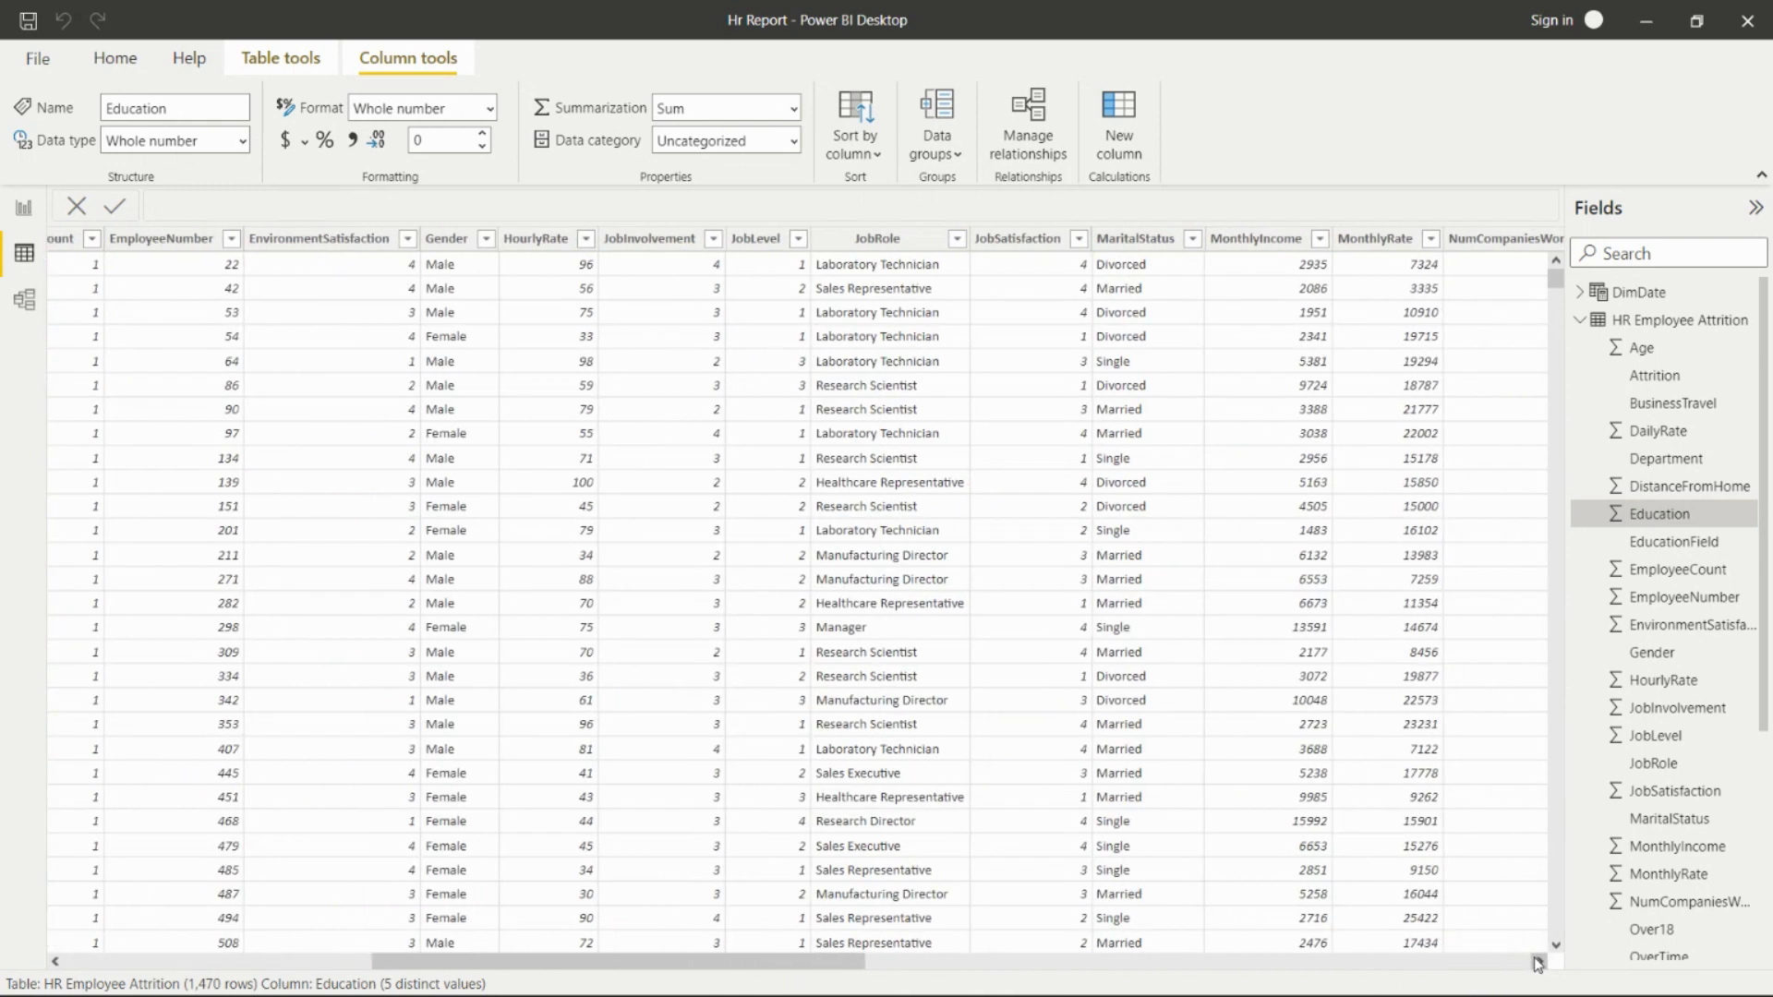
pyautogui.click(1538, 962)
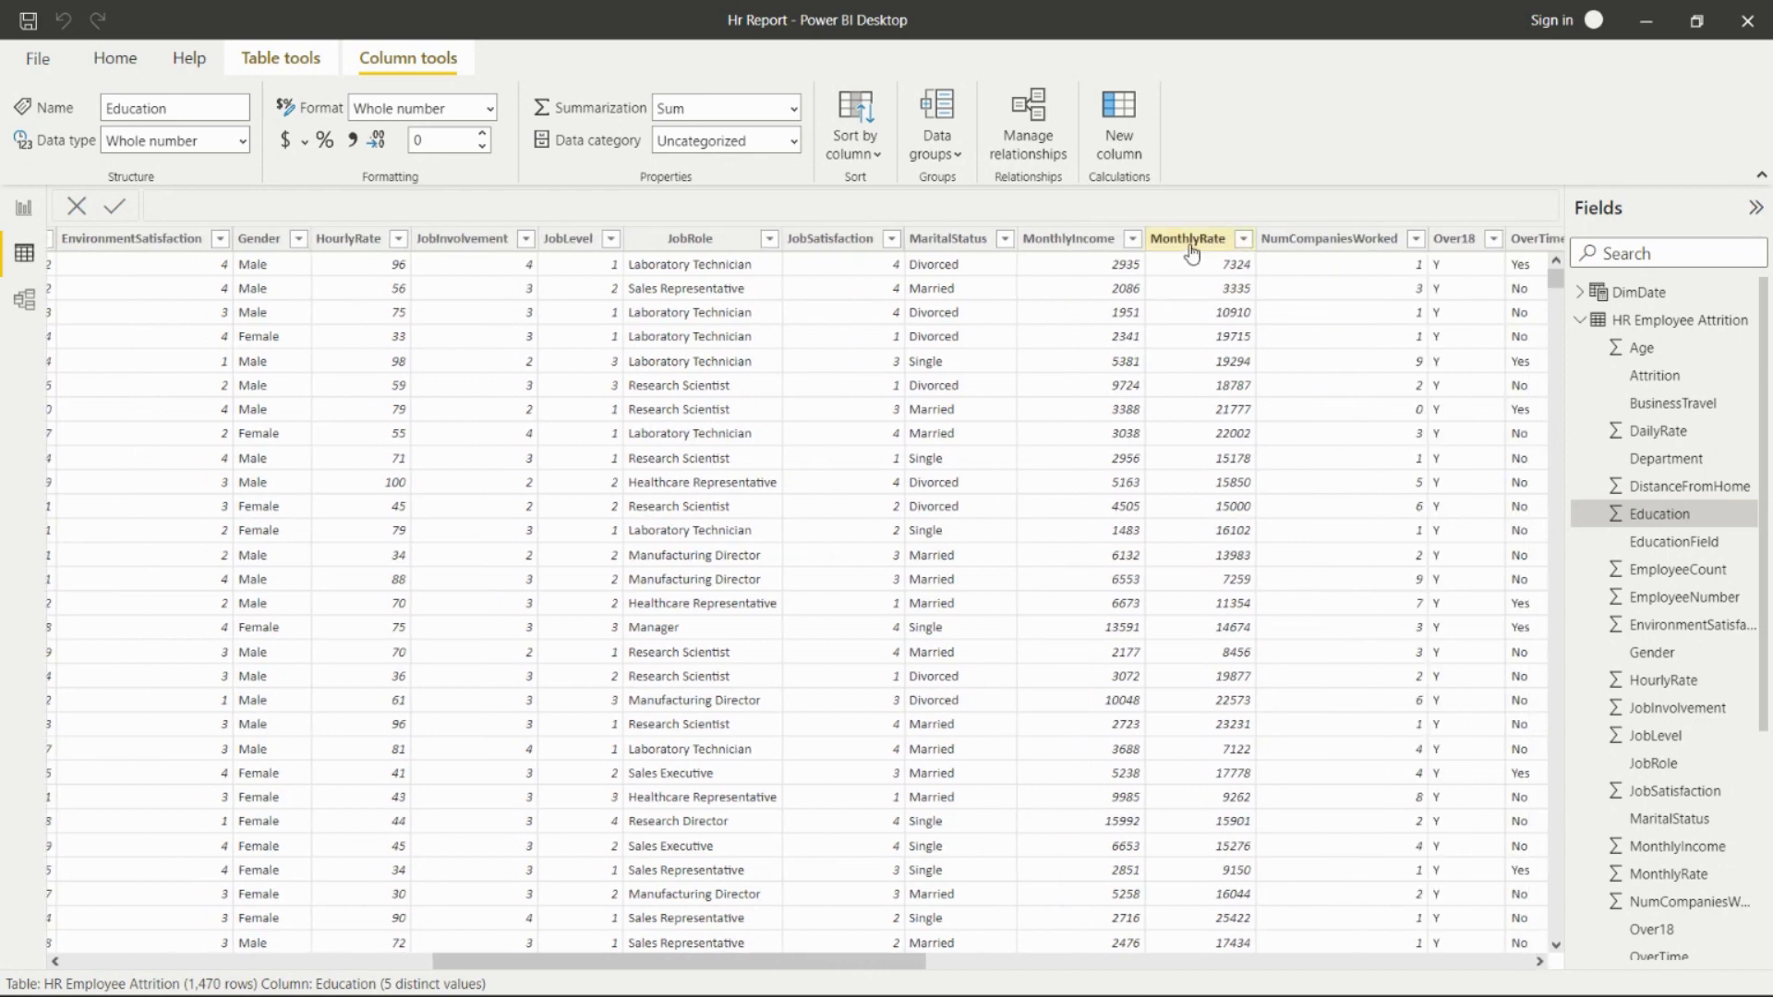
pyautogui.click(1538, 962)
pyautogui.click(1538, 962)
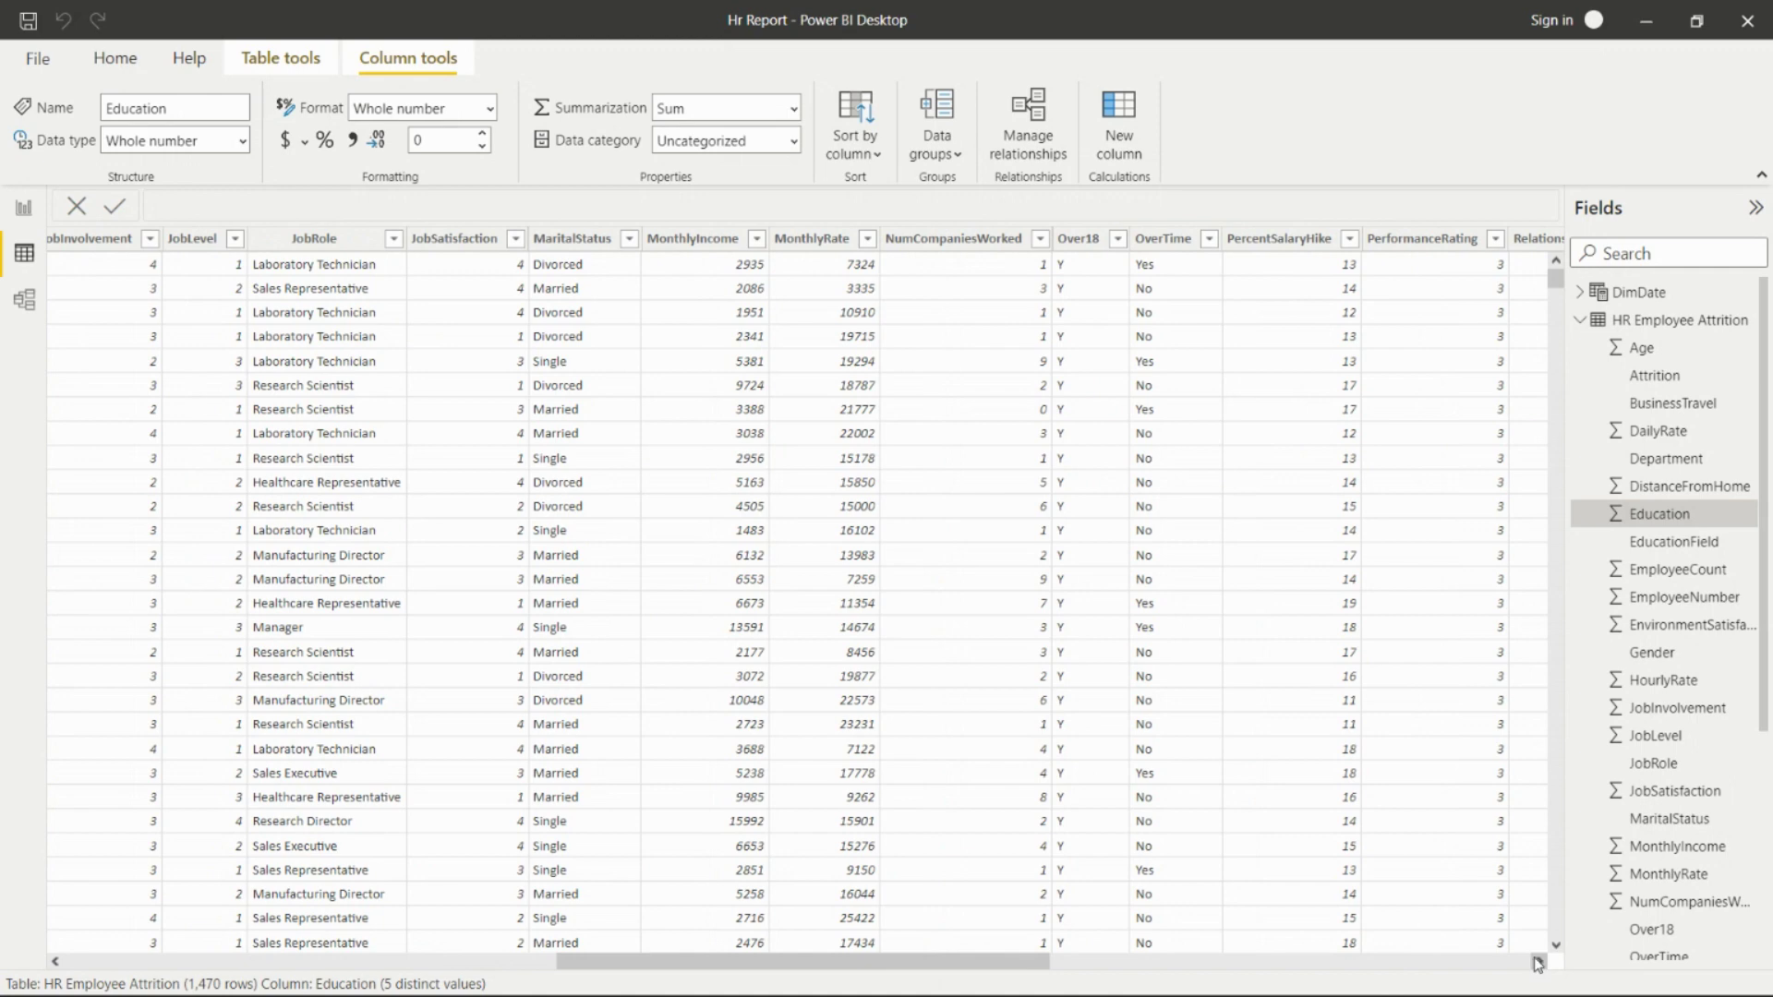
pyautogui.click(1537, 962)
pyautogui.click(1537, 963)
pyautogui.click(1538, 962)
pyautogui.click(1538, 962)
pyautogui.click(1537, 961)
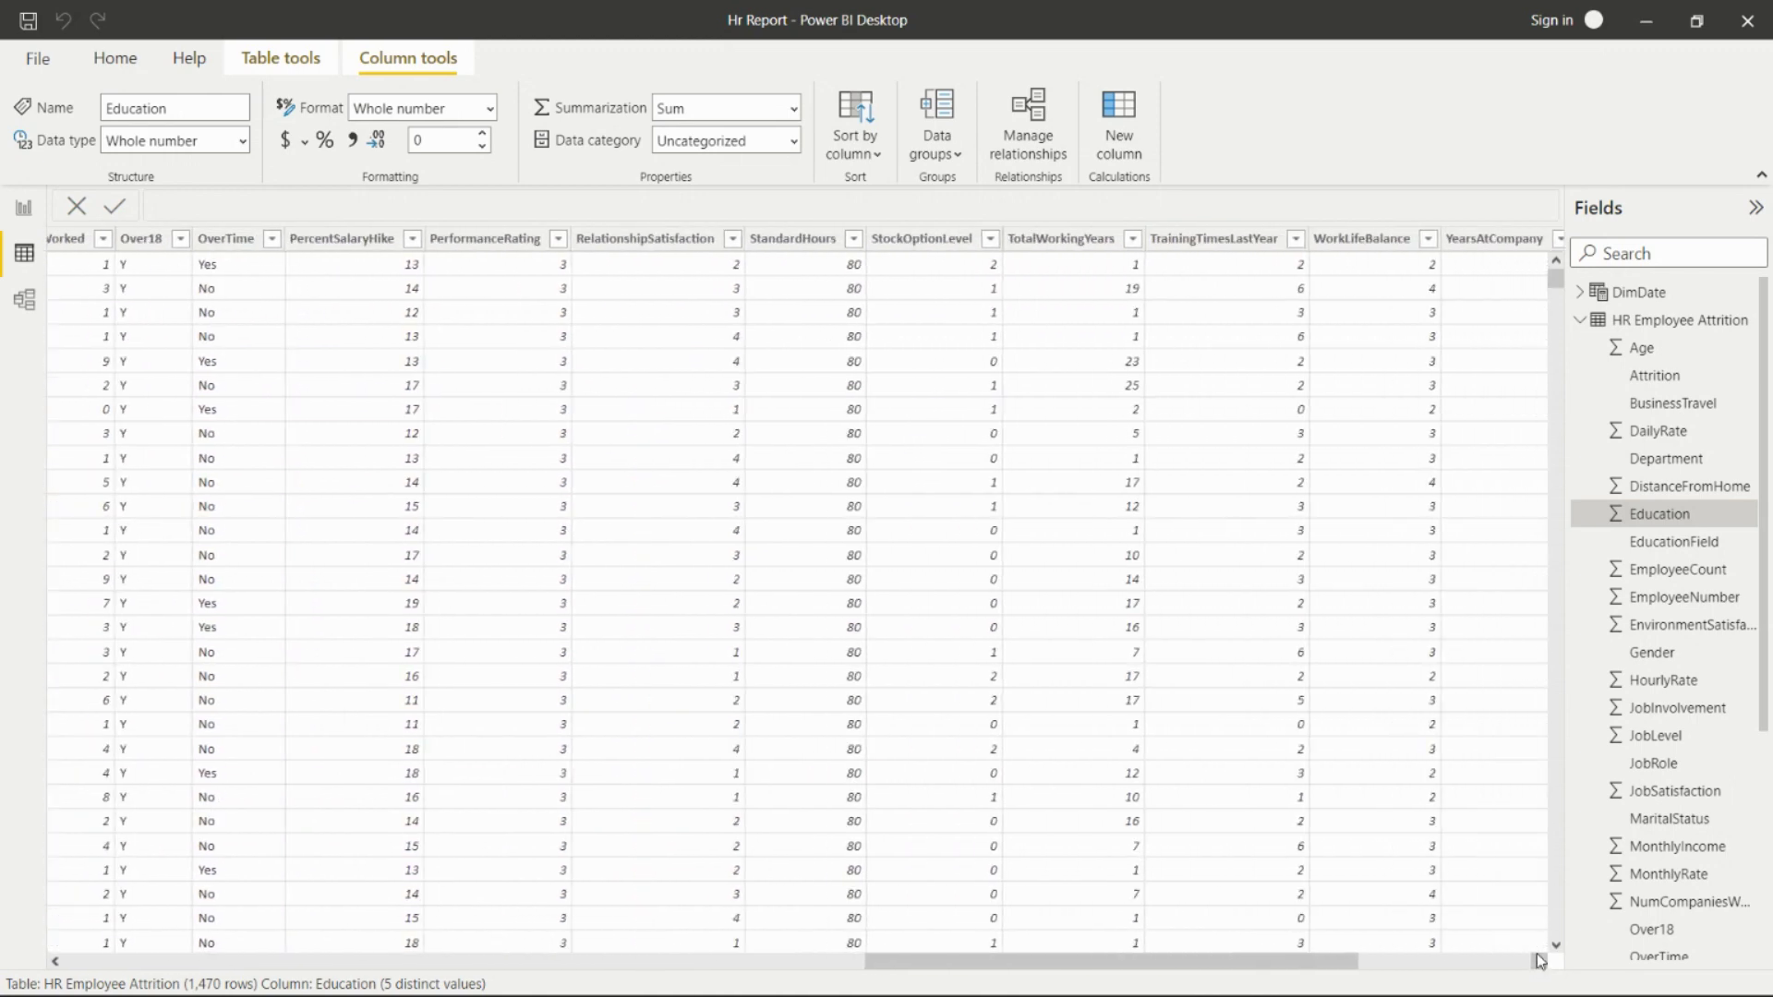
pyautogui.click(1537, 962)
pyautogui.click(1537, 961)
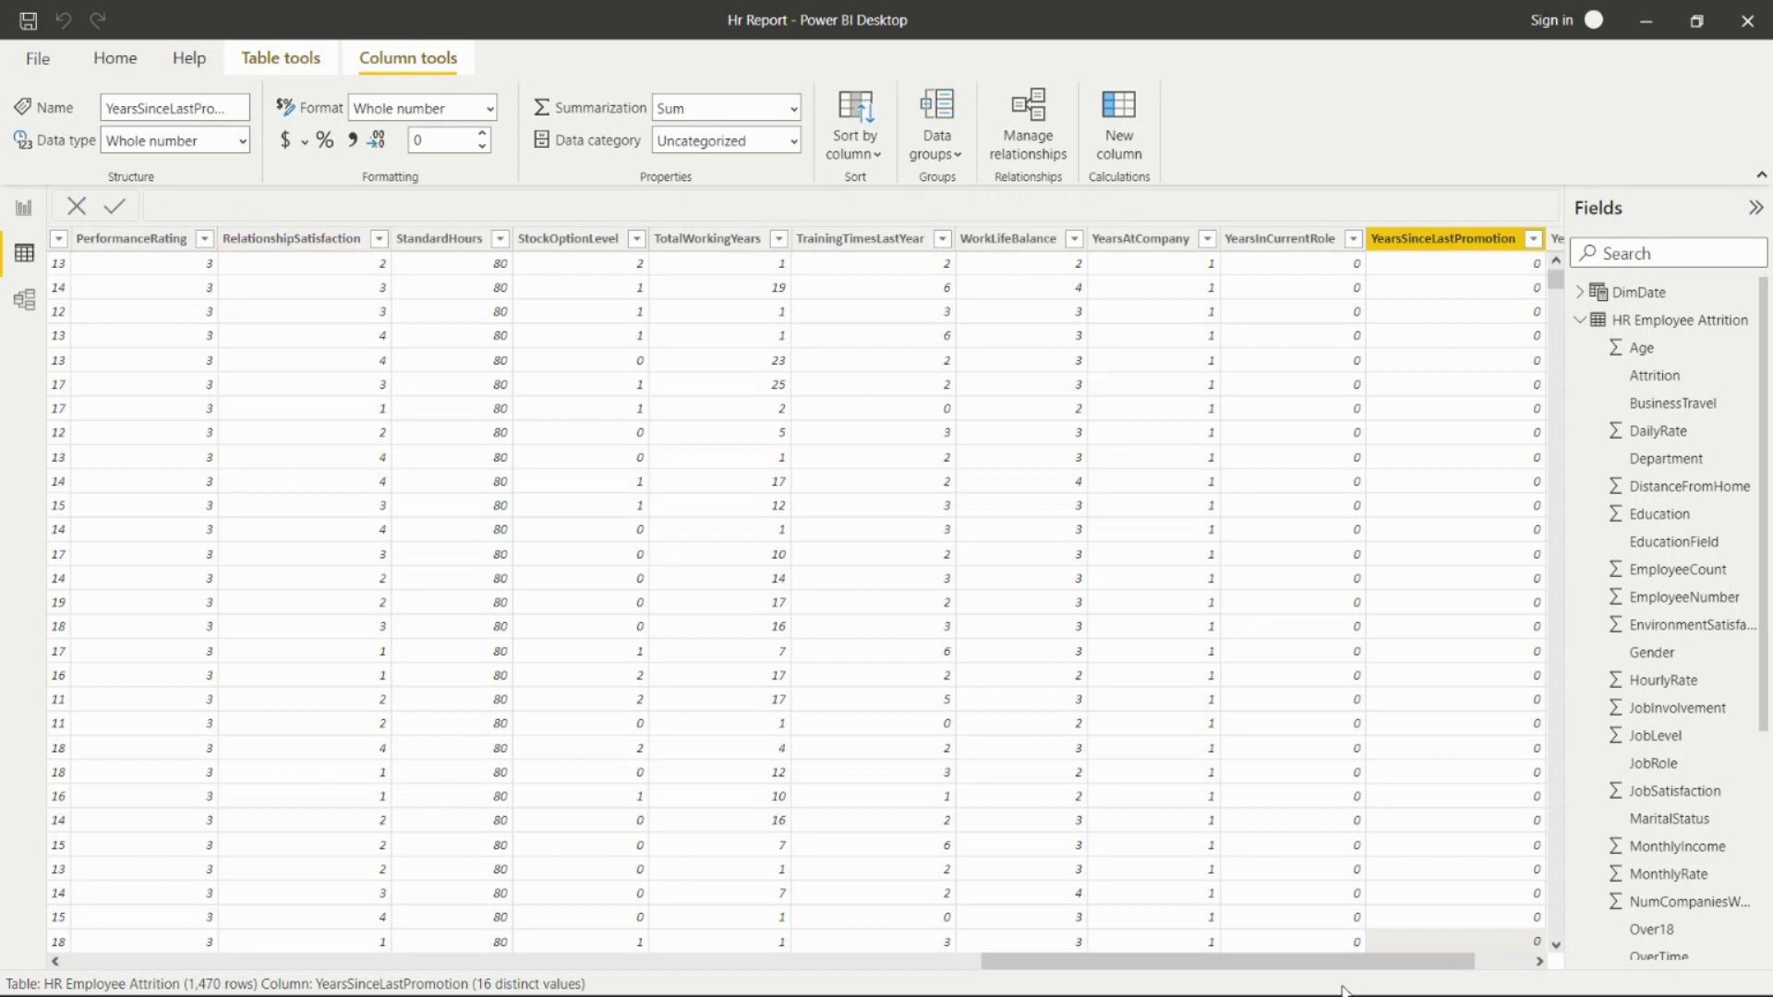
# View the HR Attrition Analysis report page, then return to the HR Employee Attrition table to check its columns again
pyautogui.click(25, 211)
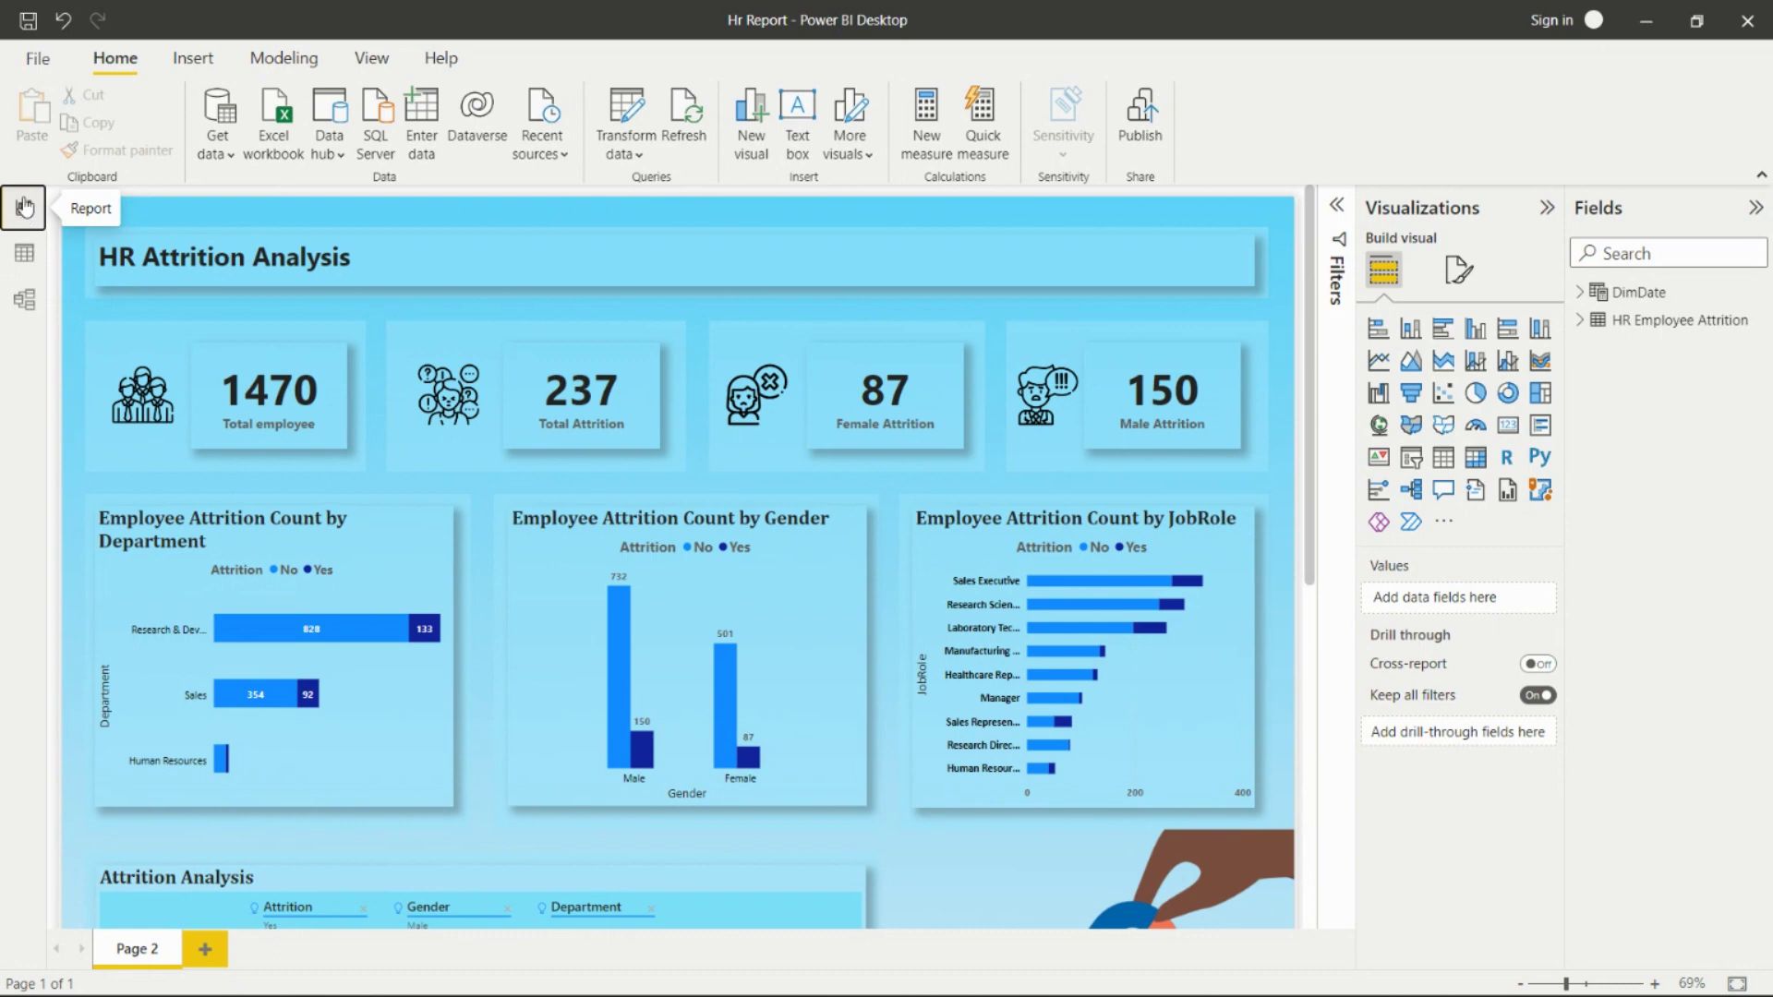
pyautogui.click(23, 257)
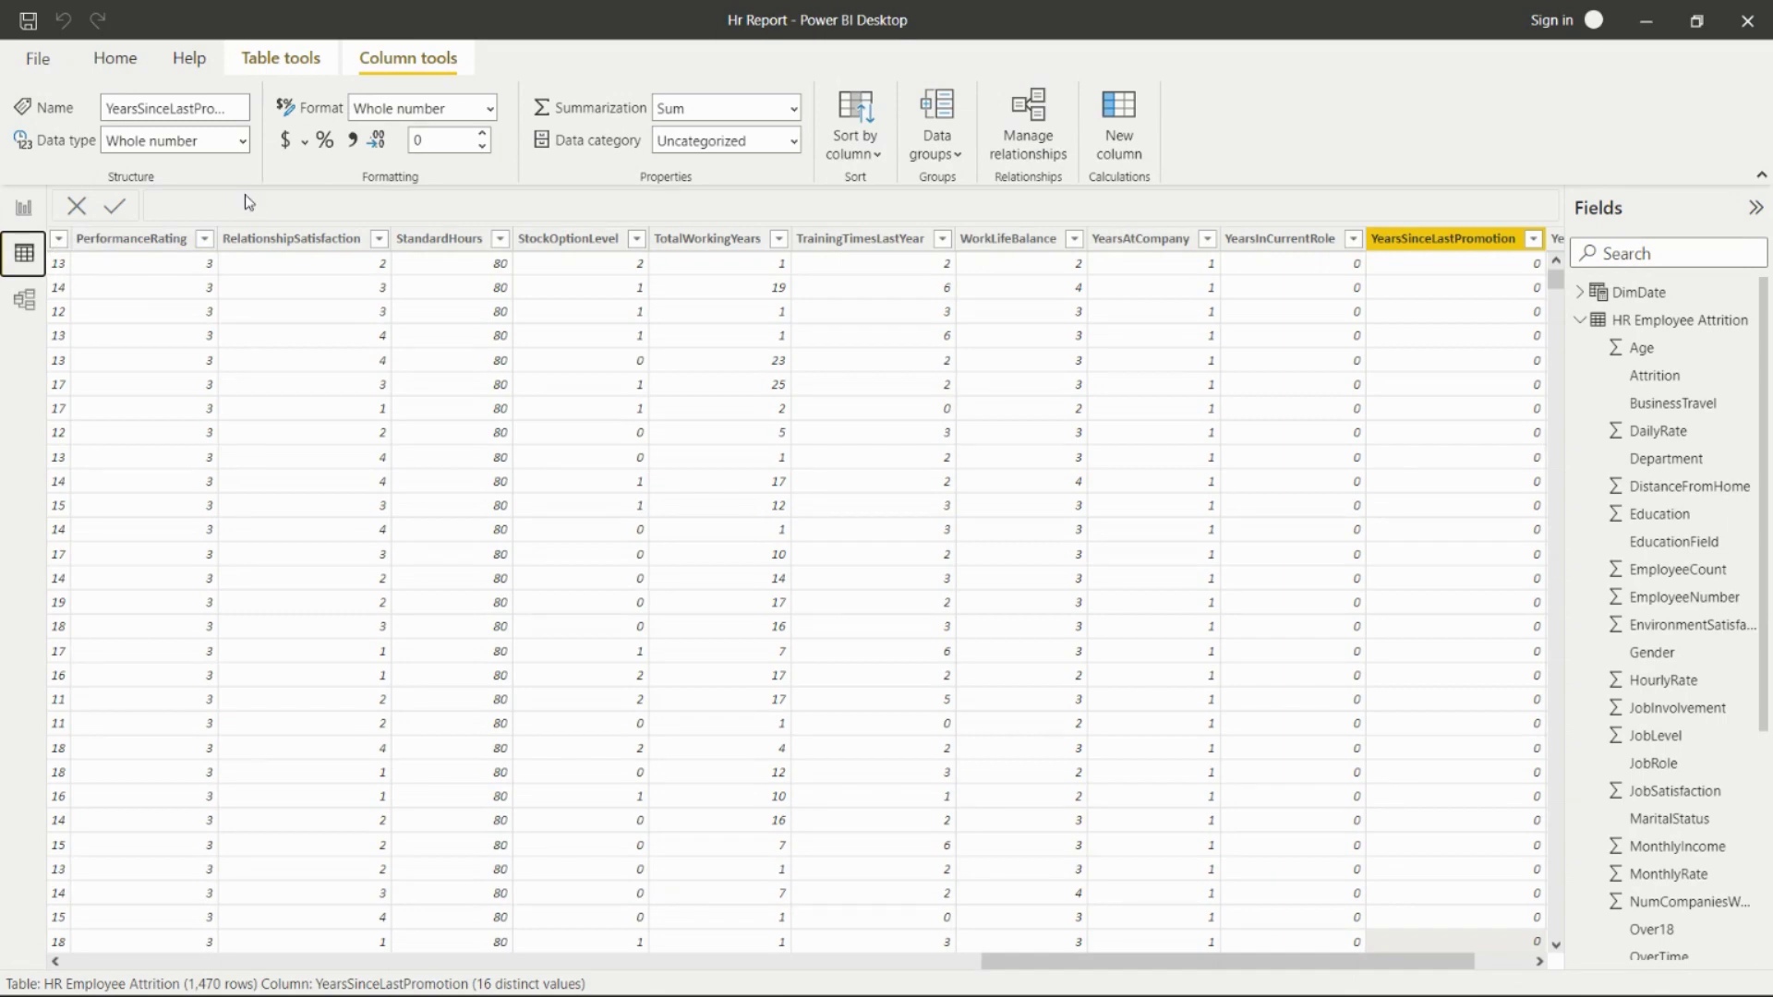
pyautogui.click(928, 965)
pyautogui.moveTo(726, 968); pyautogui.dragTo(804, 977)
# Open the HR Attrition Analysis report page and look over all its cards and charts
pyautogui.click(23, 209)
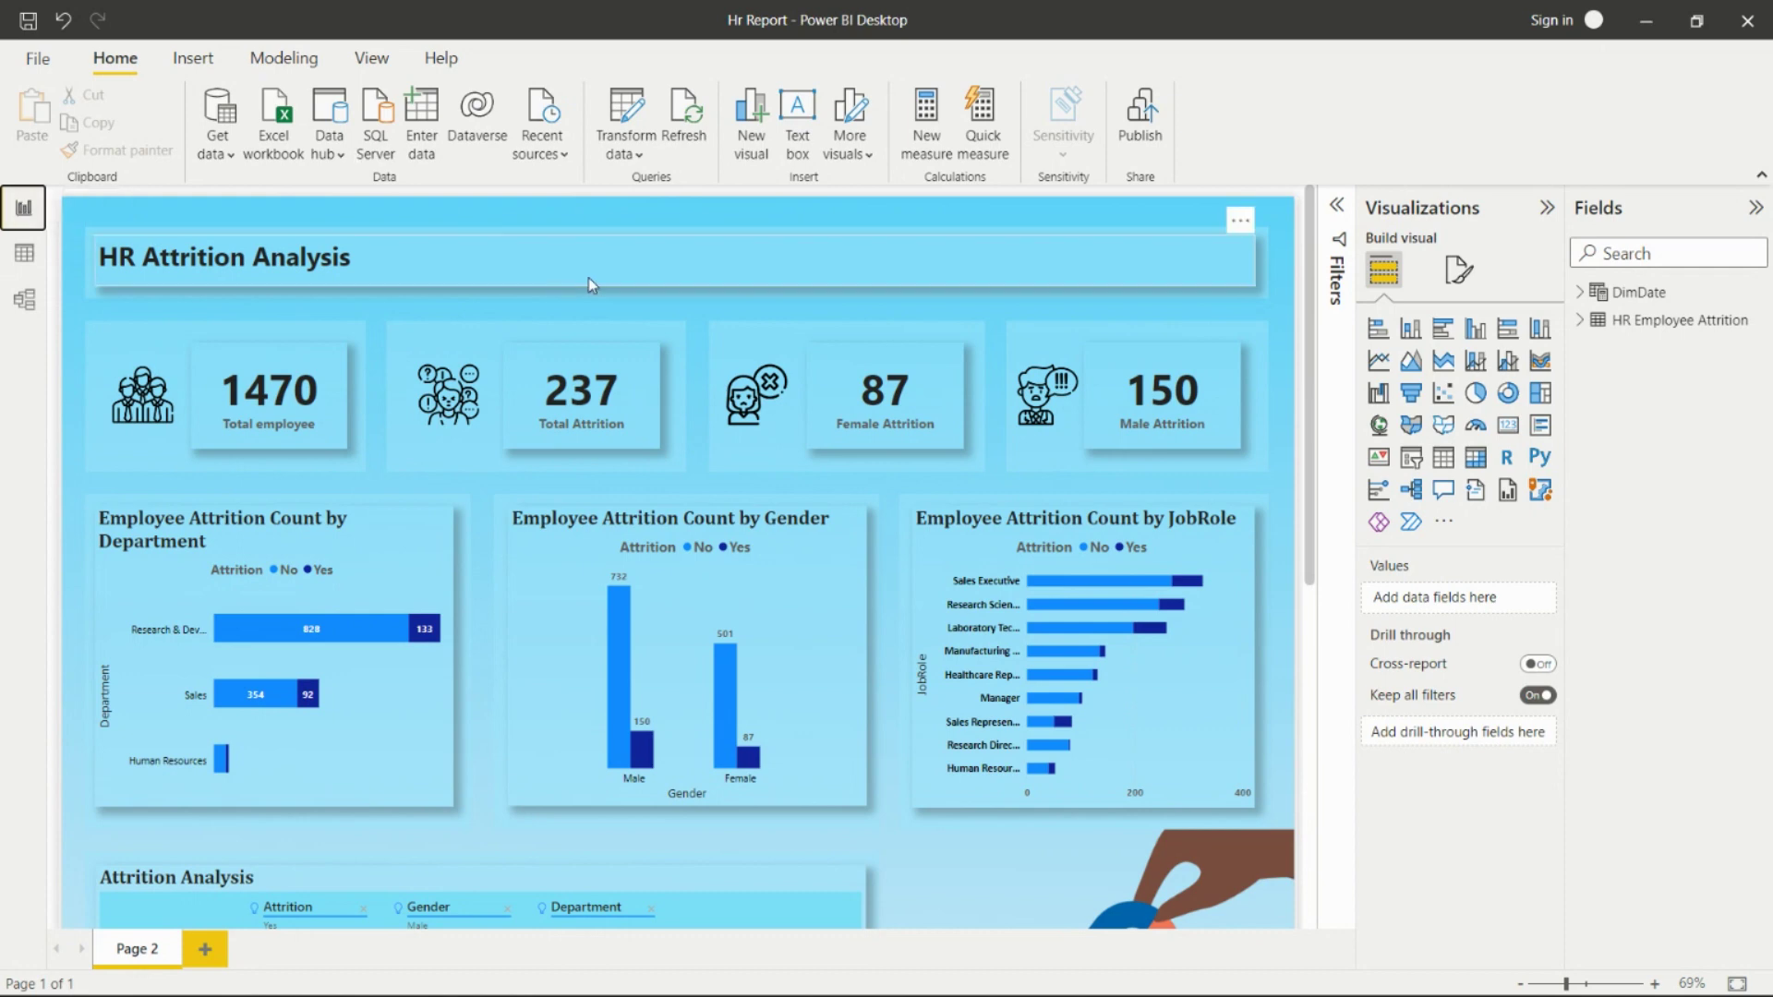
pyautogui.scroll(-2, 646, 565)
pyautogui.scroll(-9, 646, 565)
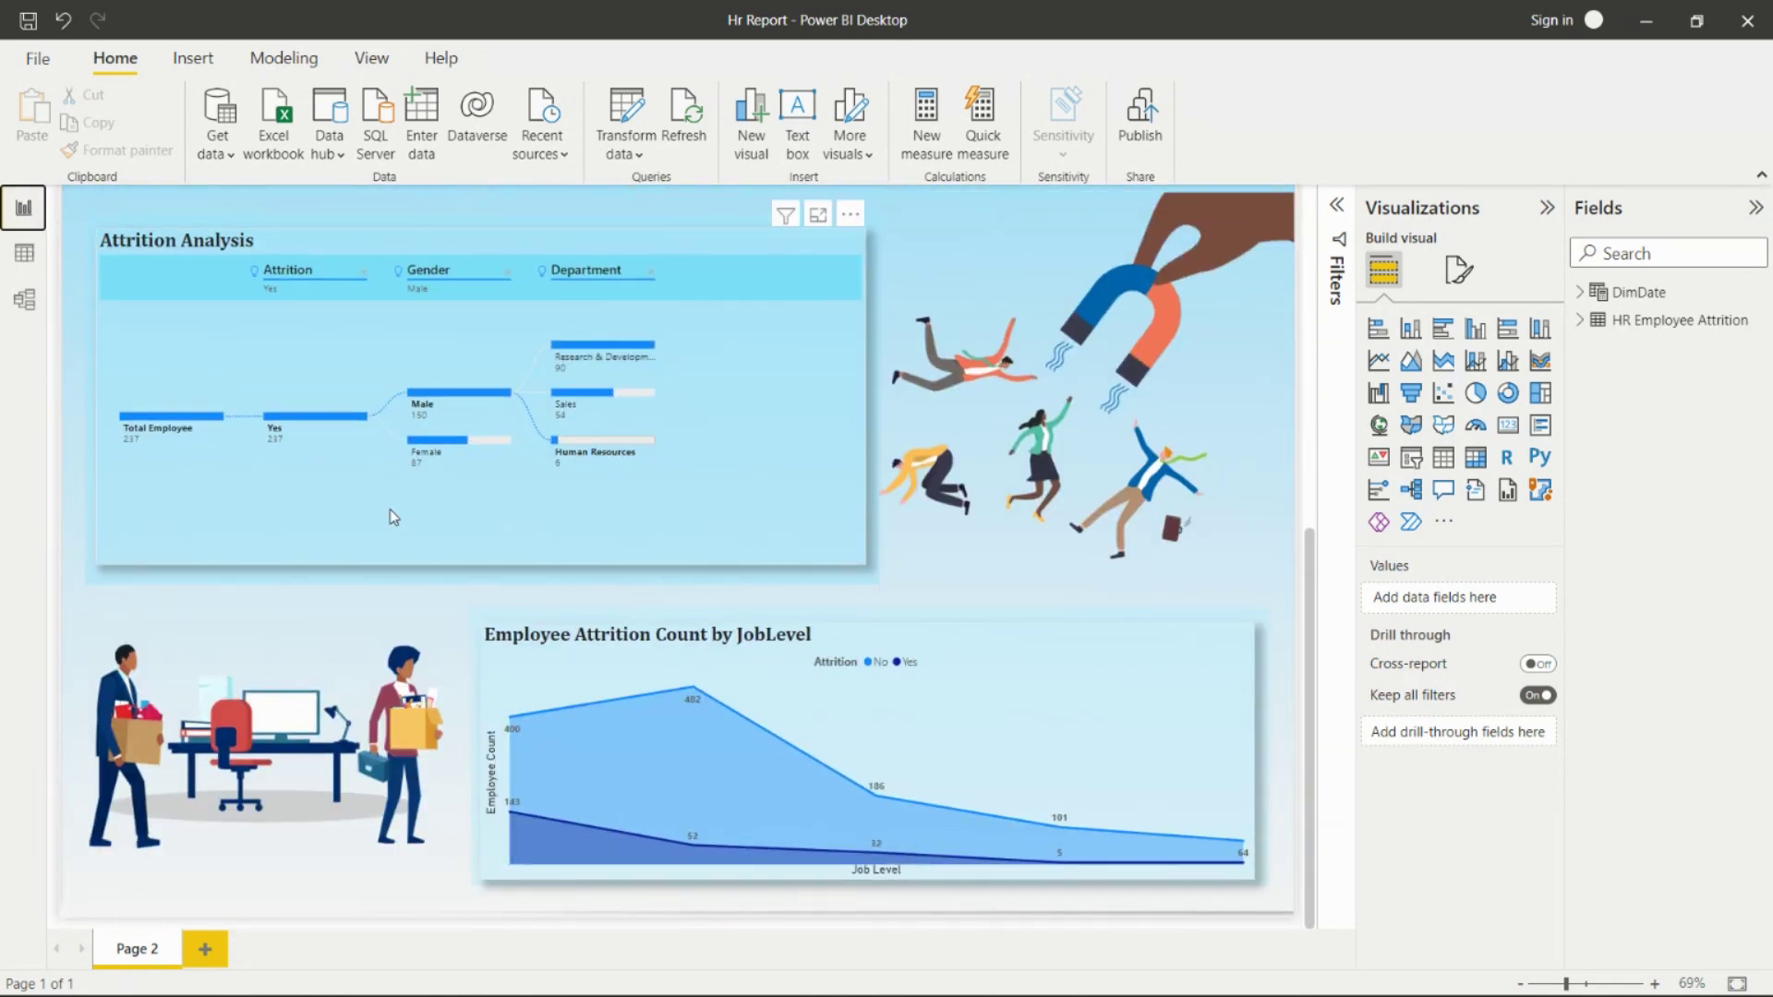
pyautogui.scroll(10, 961, 485)
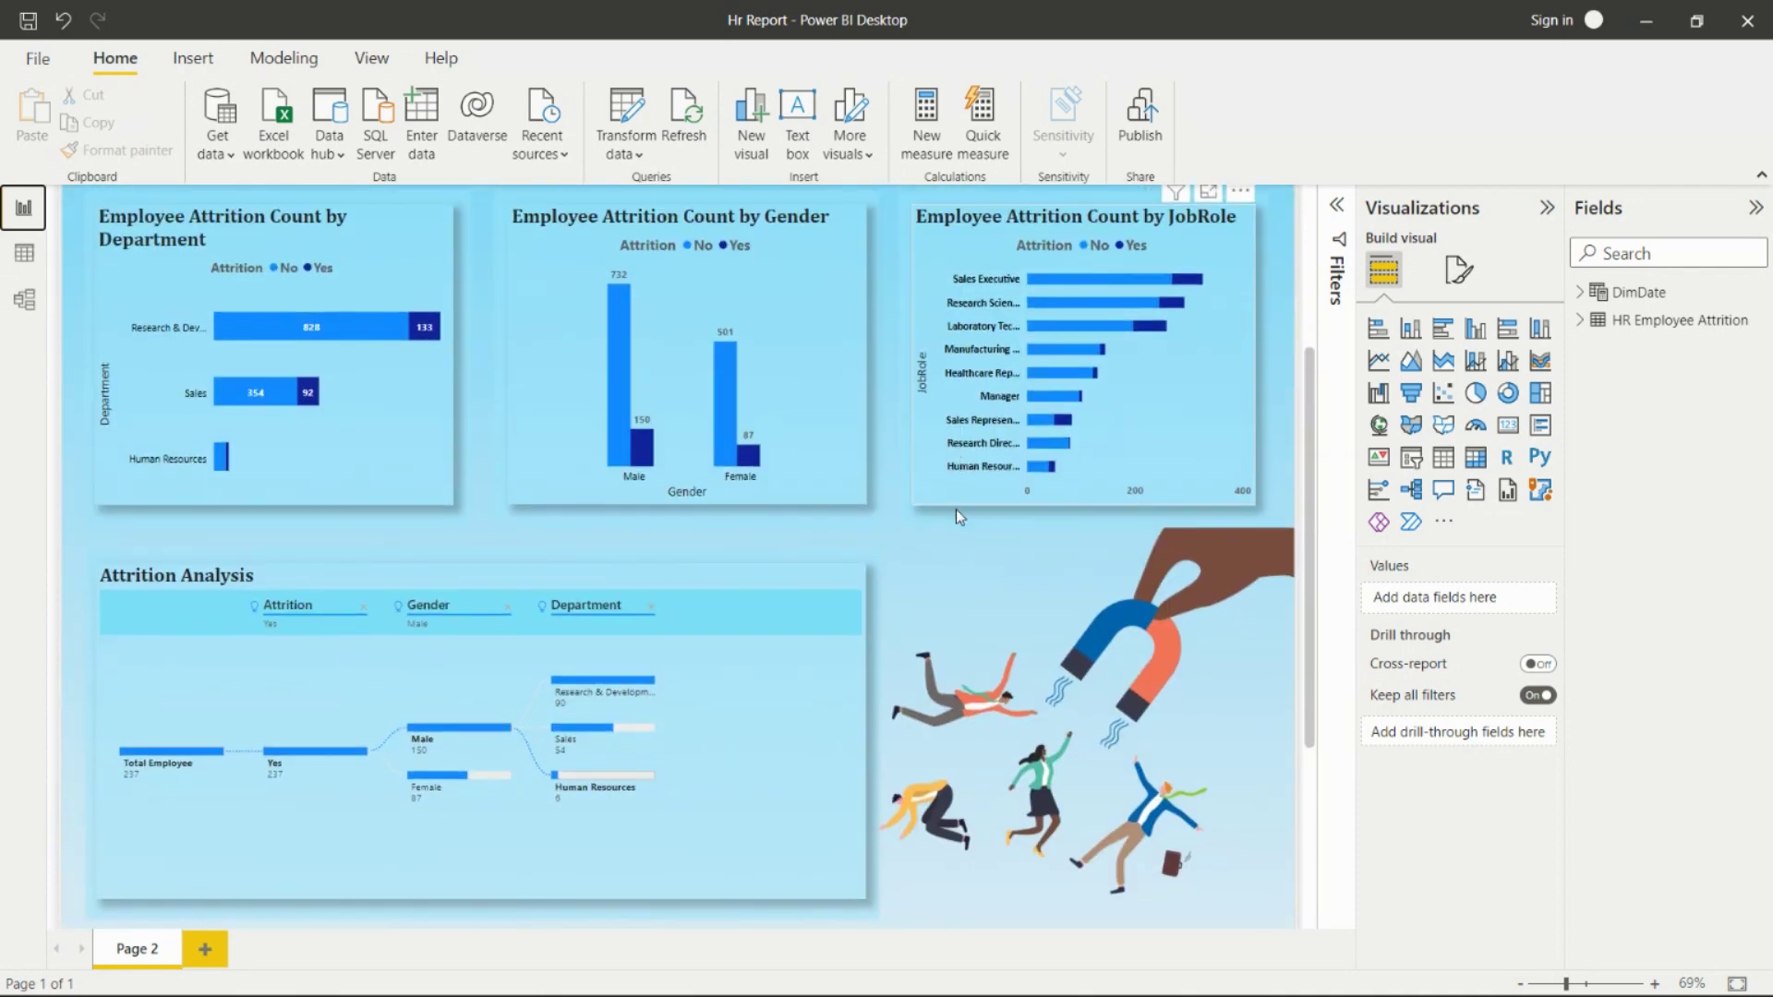
pyautogui.scroll(2, 672, 663)
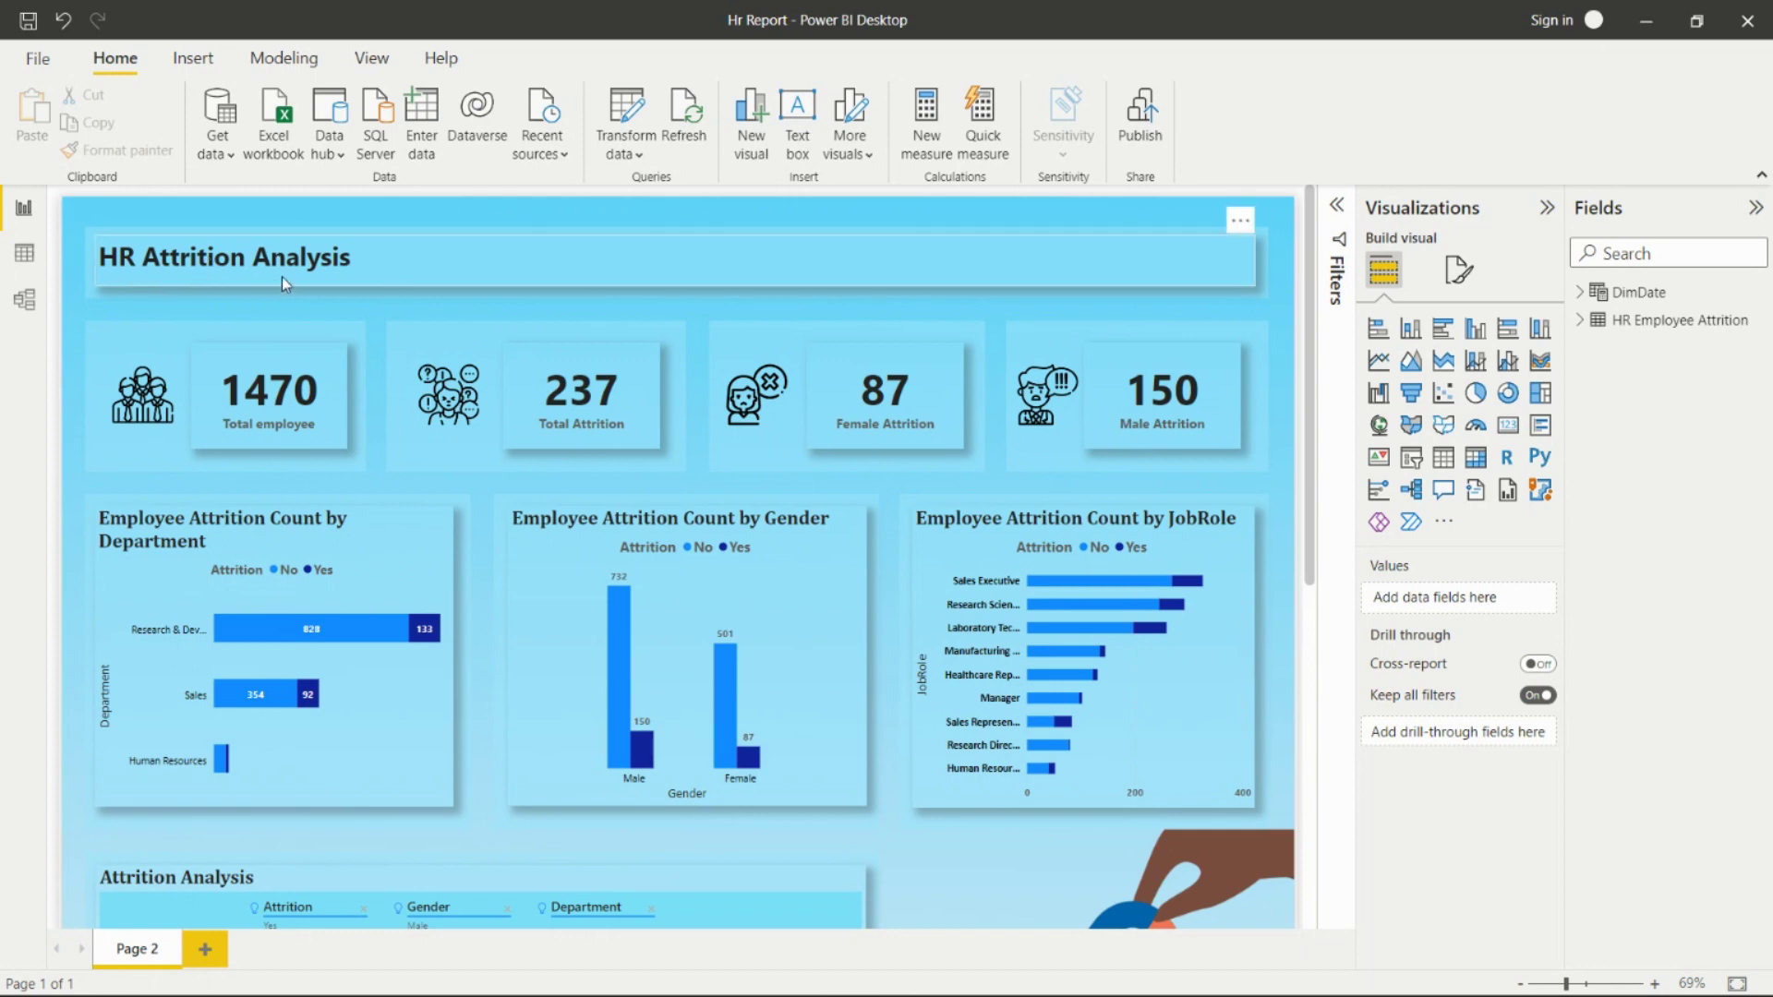
# Examine the employee attrition counts in the department, gender and job role charts
pyautogui.scroll(-2, 763, 308)
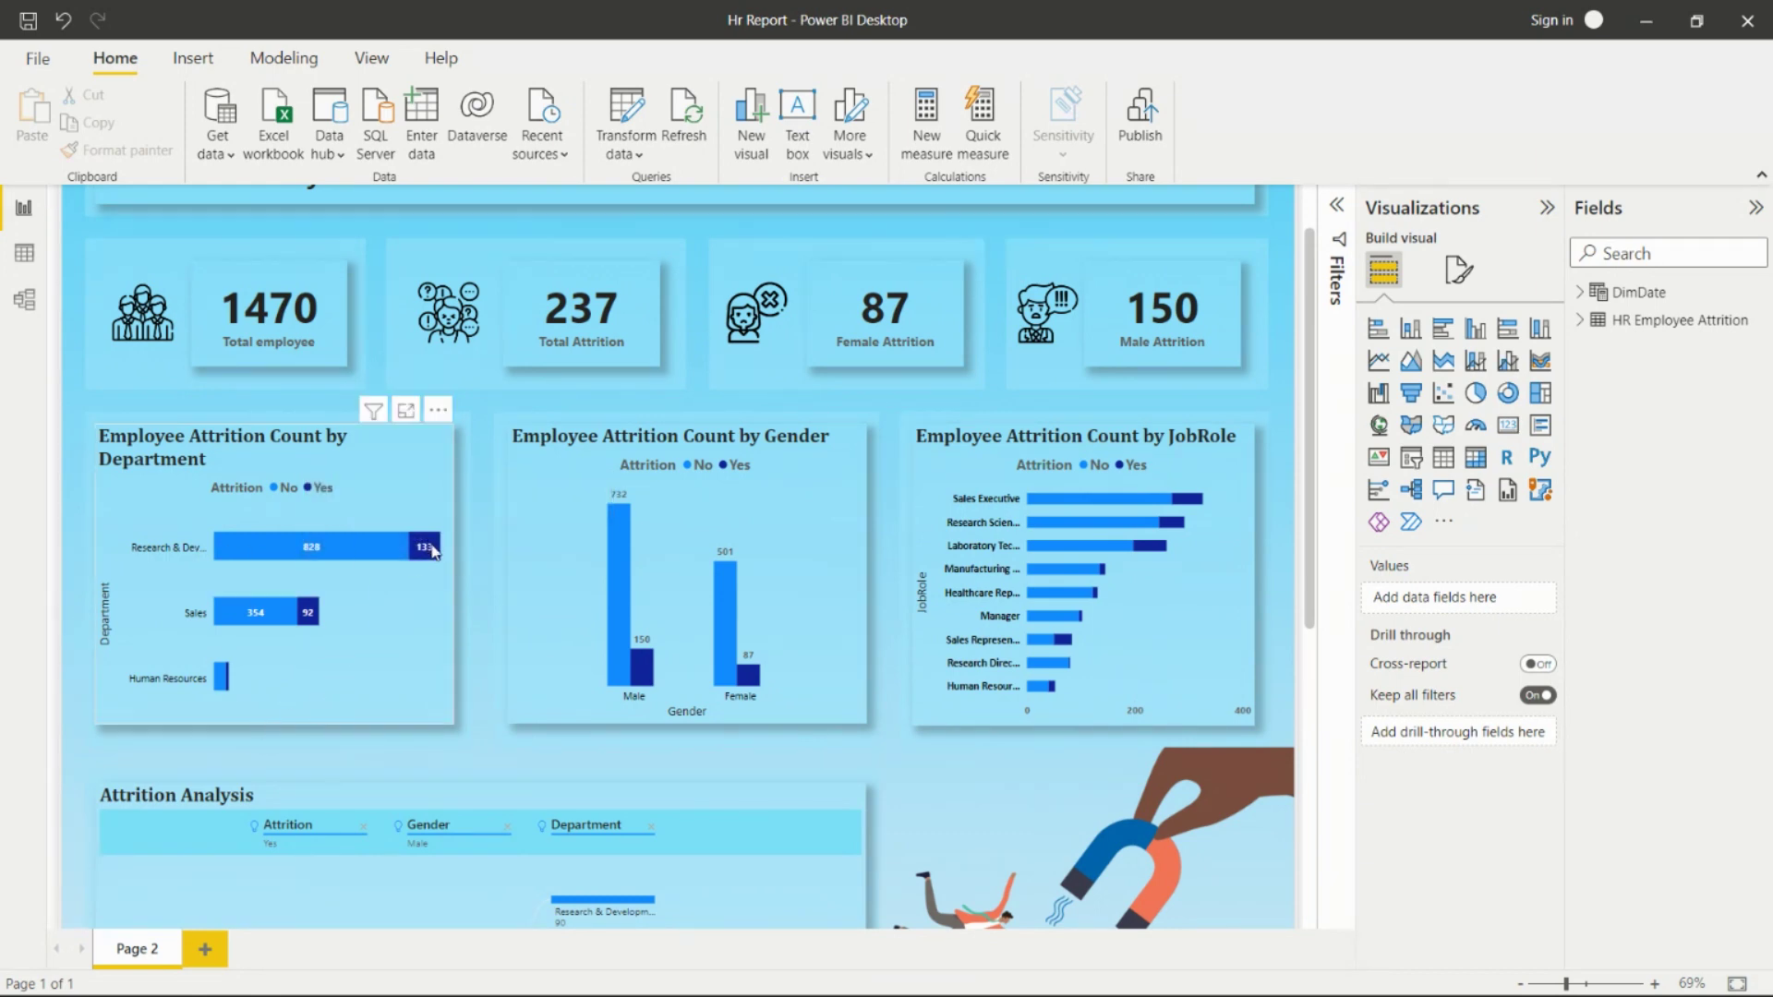
pyautogui.moveTo(431, 549)
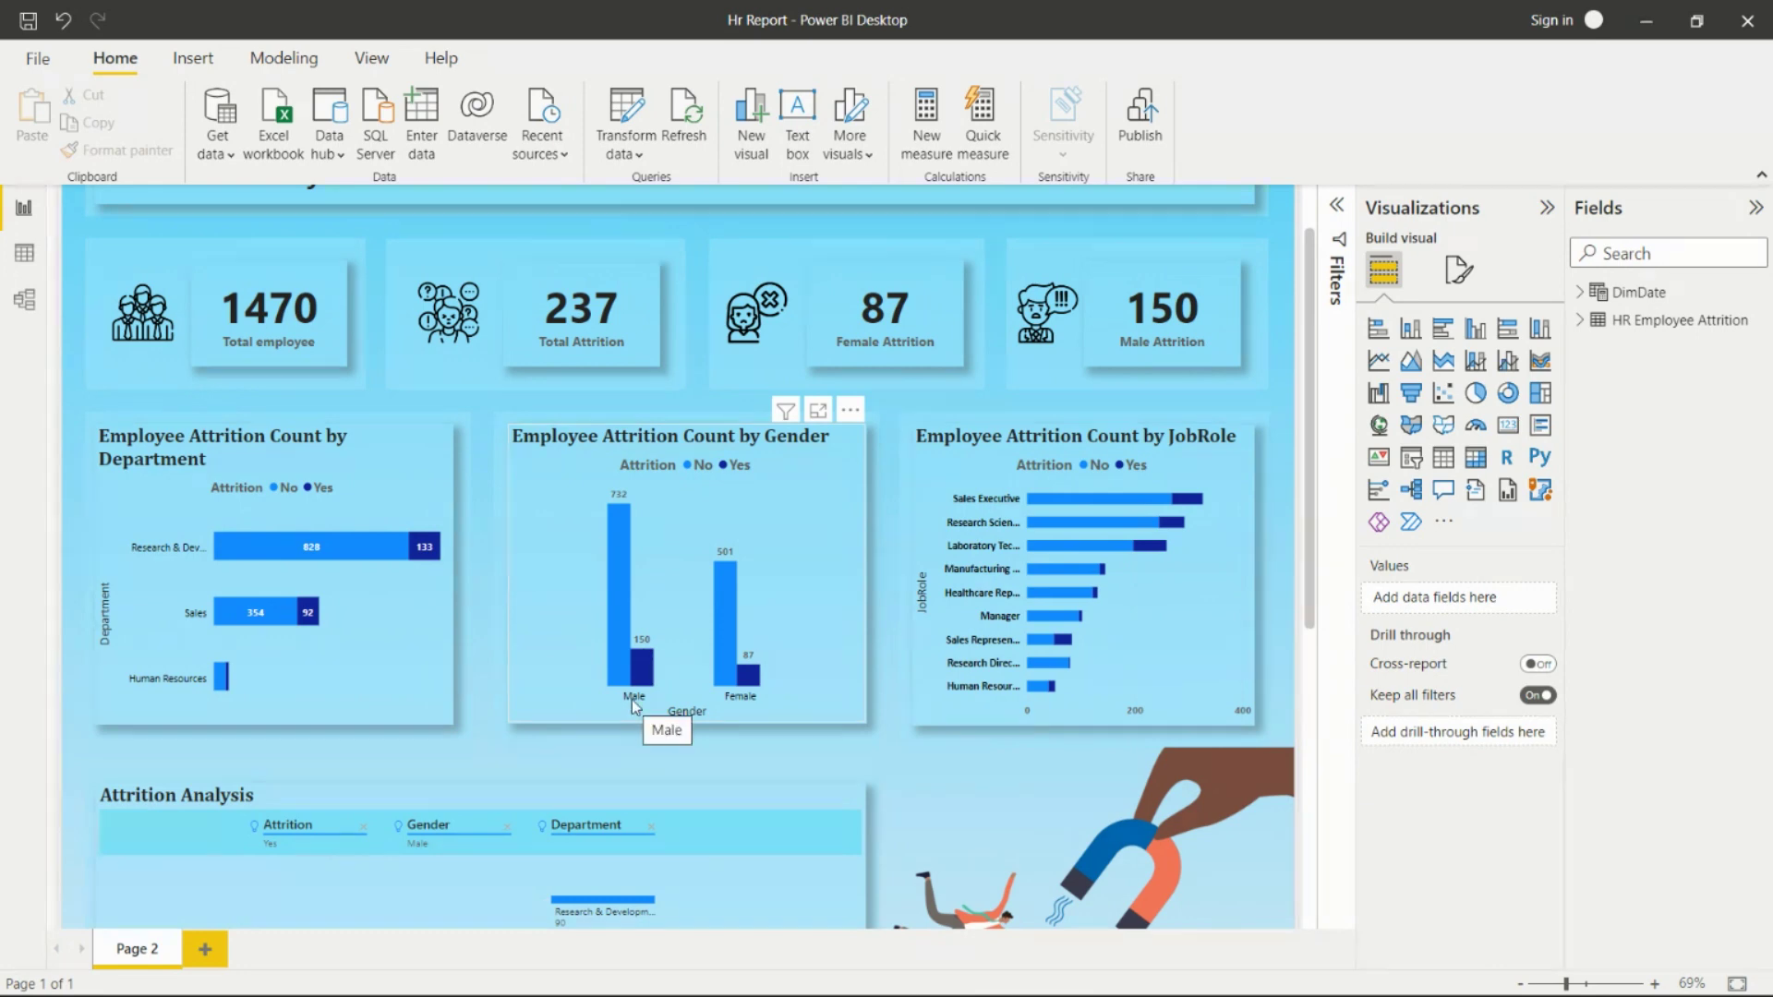
pyautogui.moveTo(643, 672)
pyautogui.moveTo(761, 685)
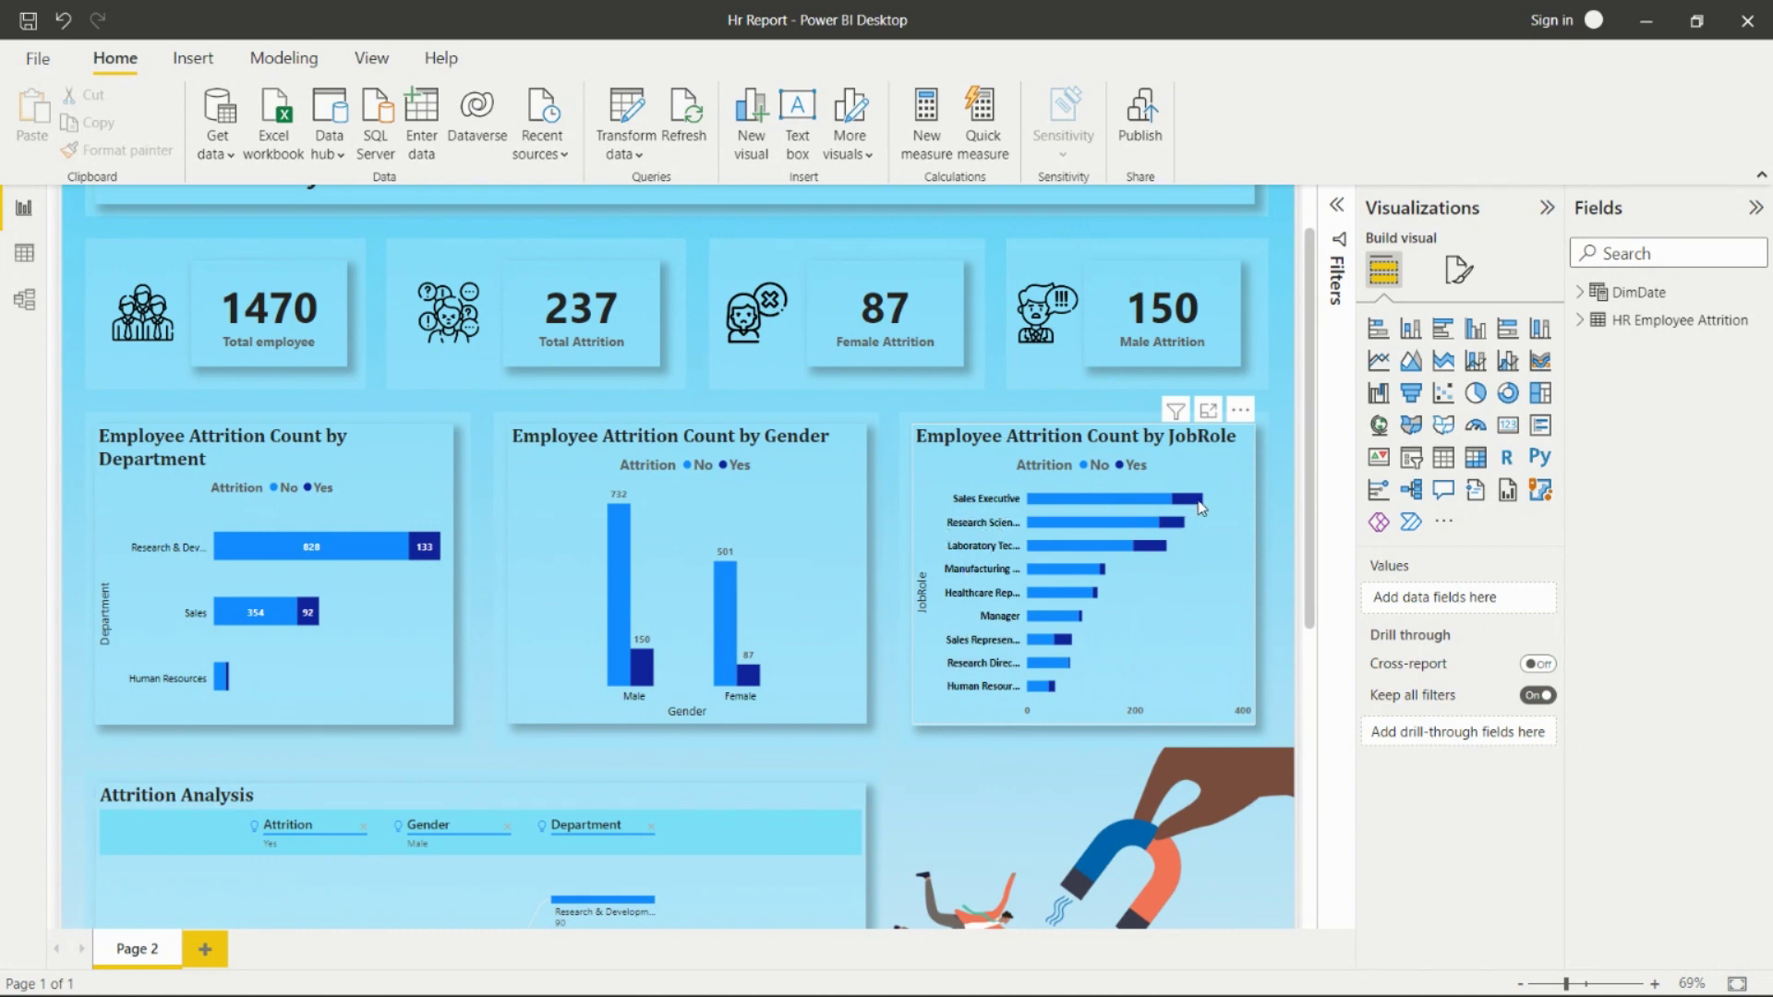
pyautogui.moveTo(1093, 503)
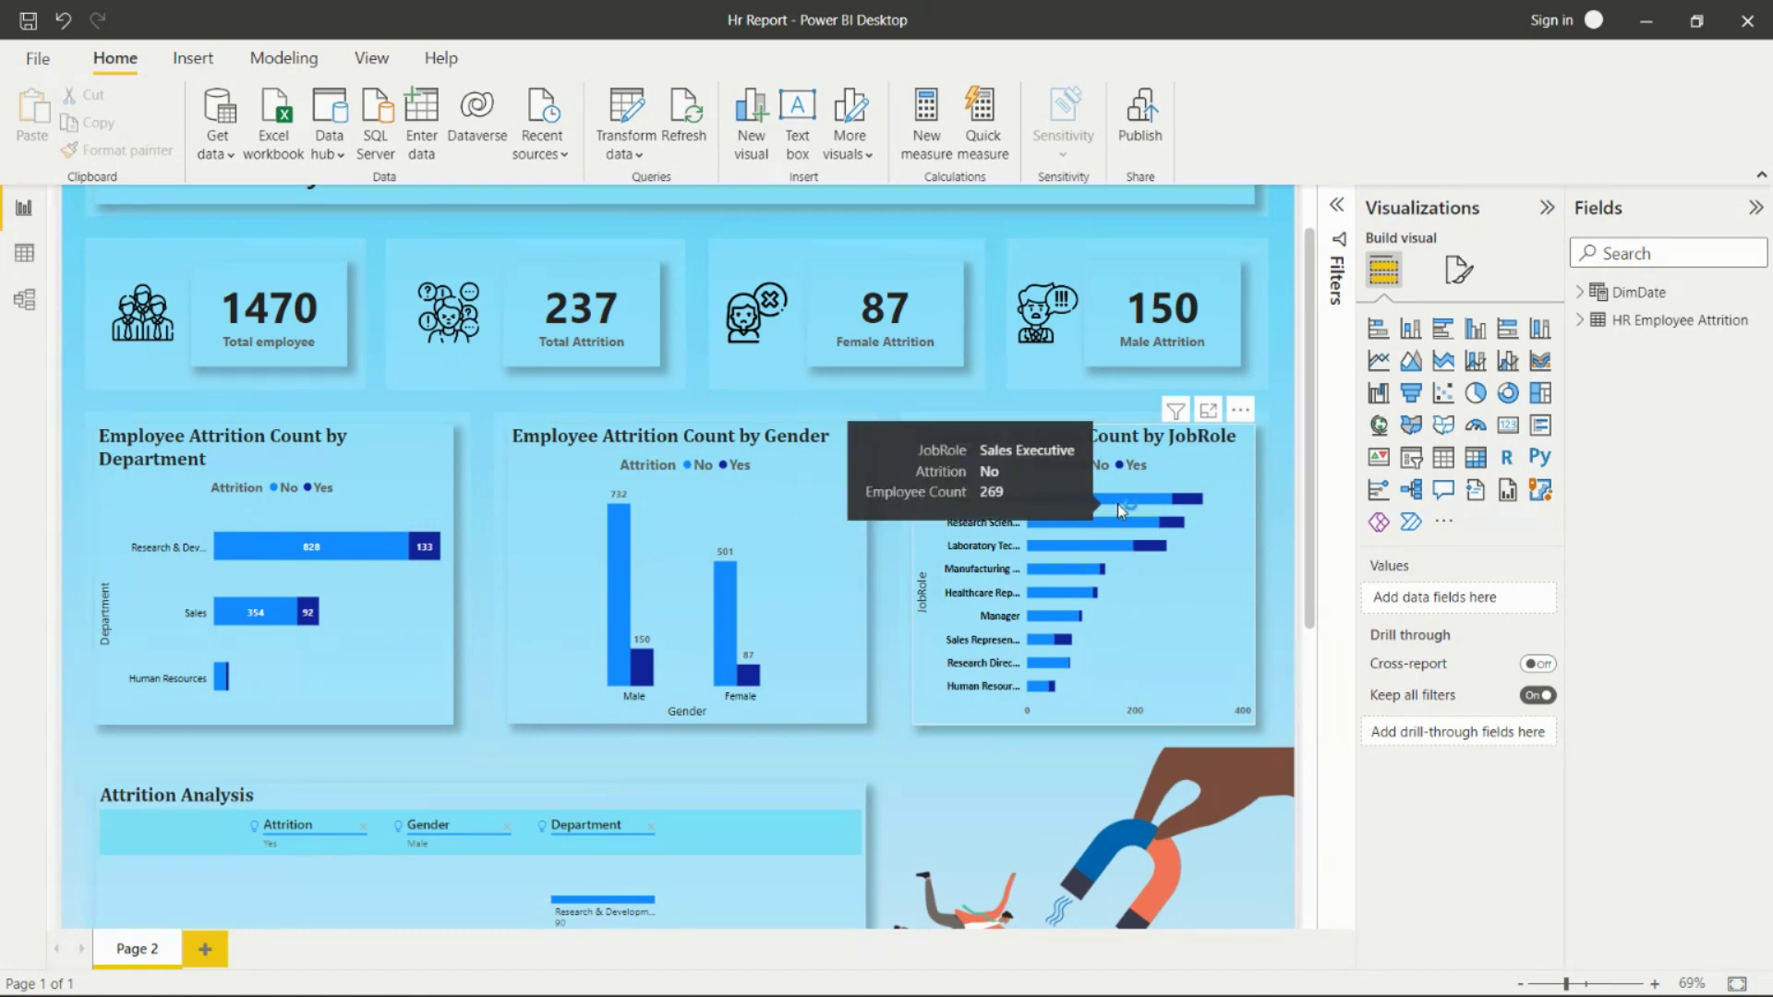
pyautogui.moveTo(1193, 502)
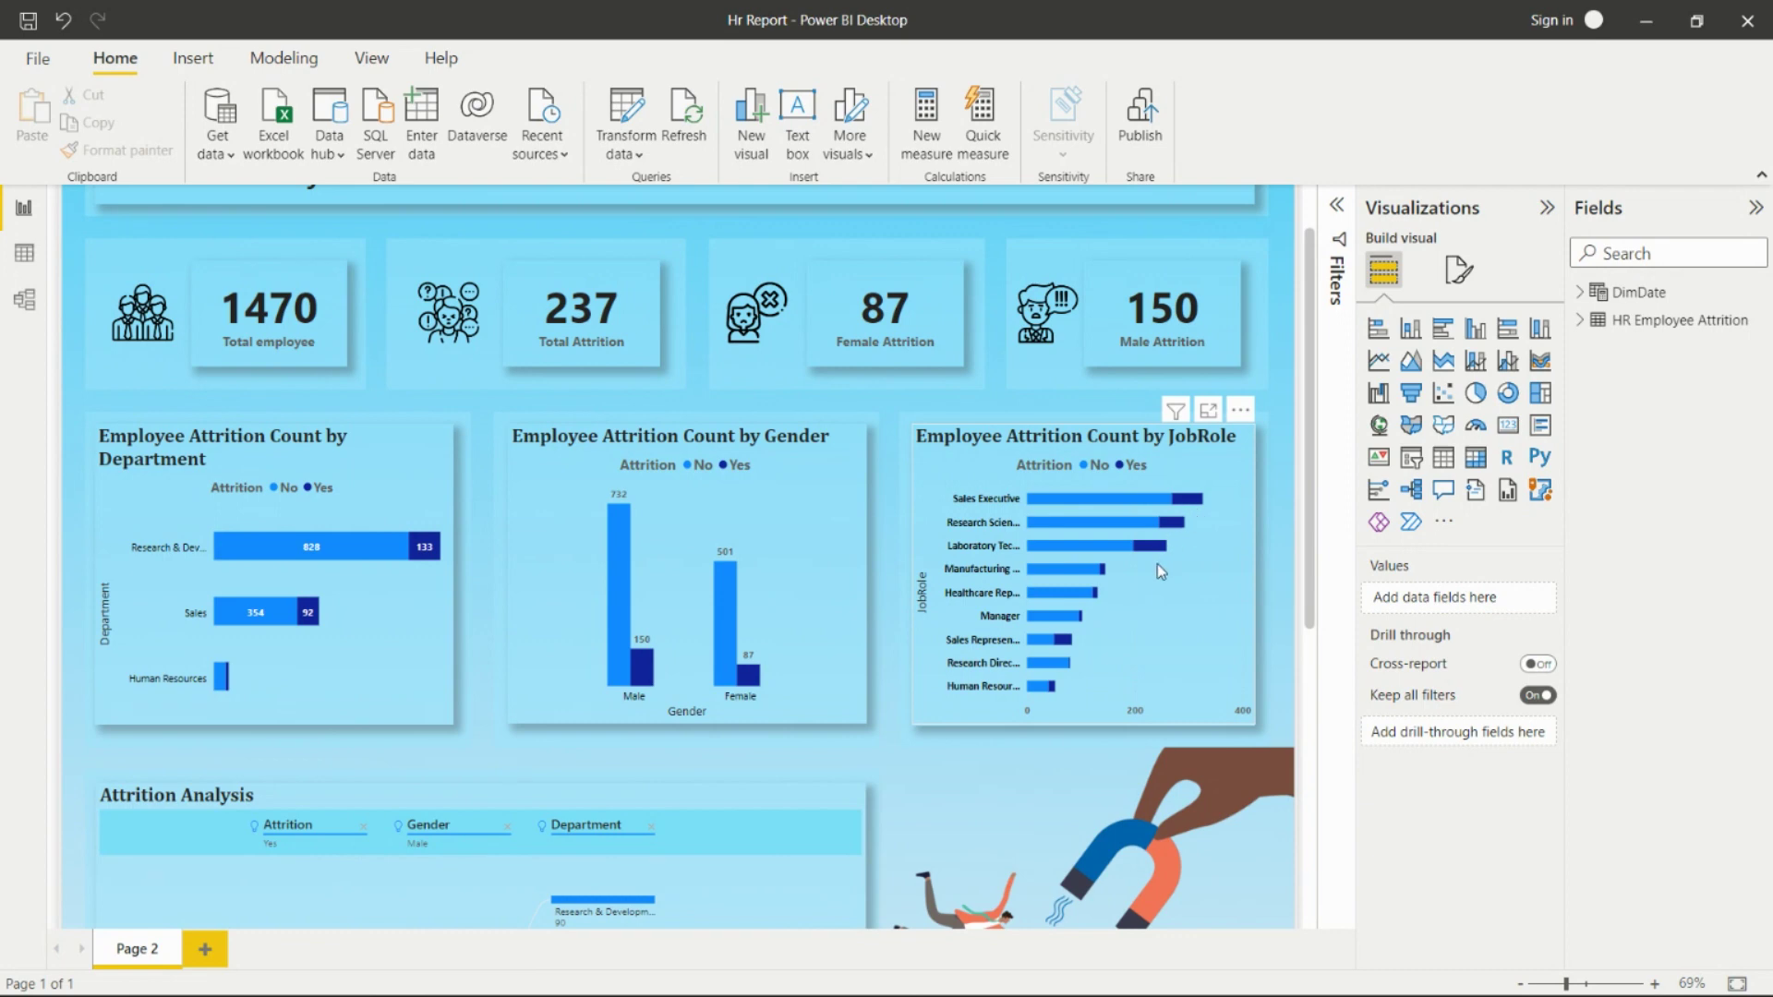
# Remove the Department, Gender and Attrition levels from the Attrition Analysis decomposition tree and check the filters on that visual
pyautogui.scroll(-2, 1112, 552)
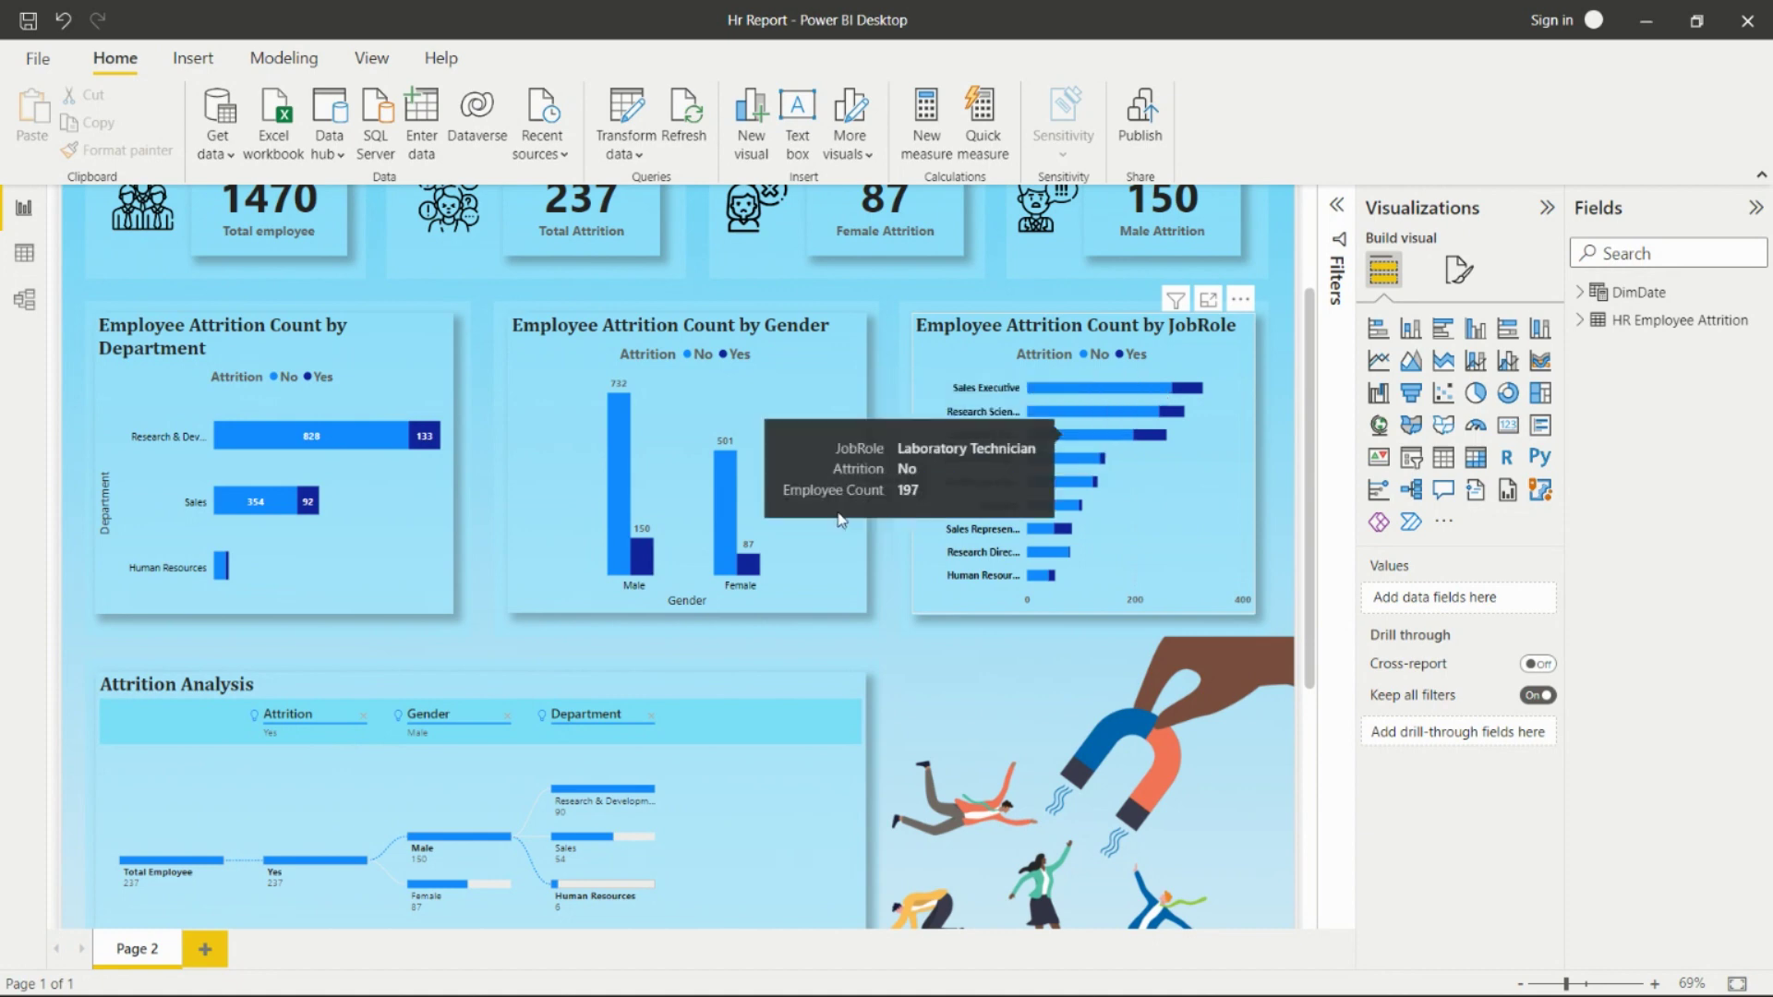
pyautogui.scroll(-3, 606, 596)
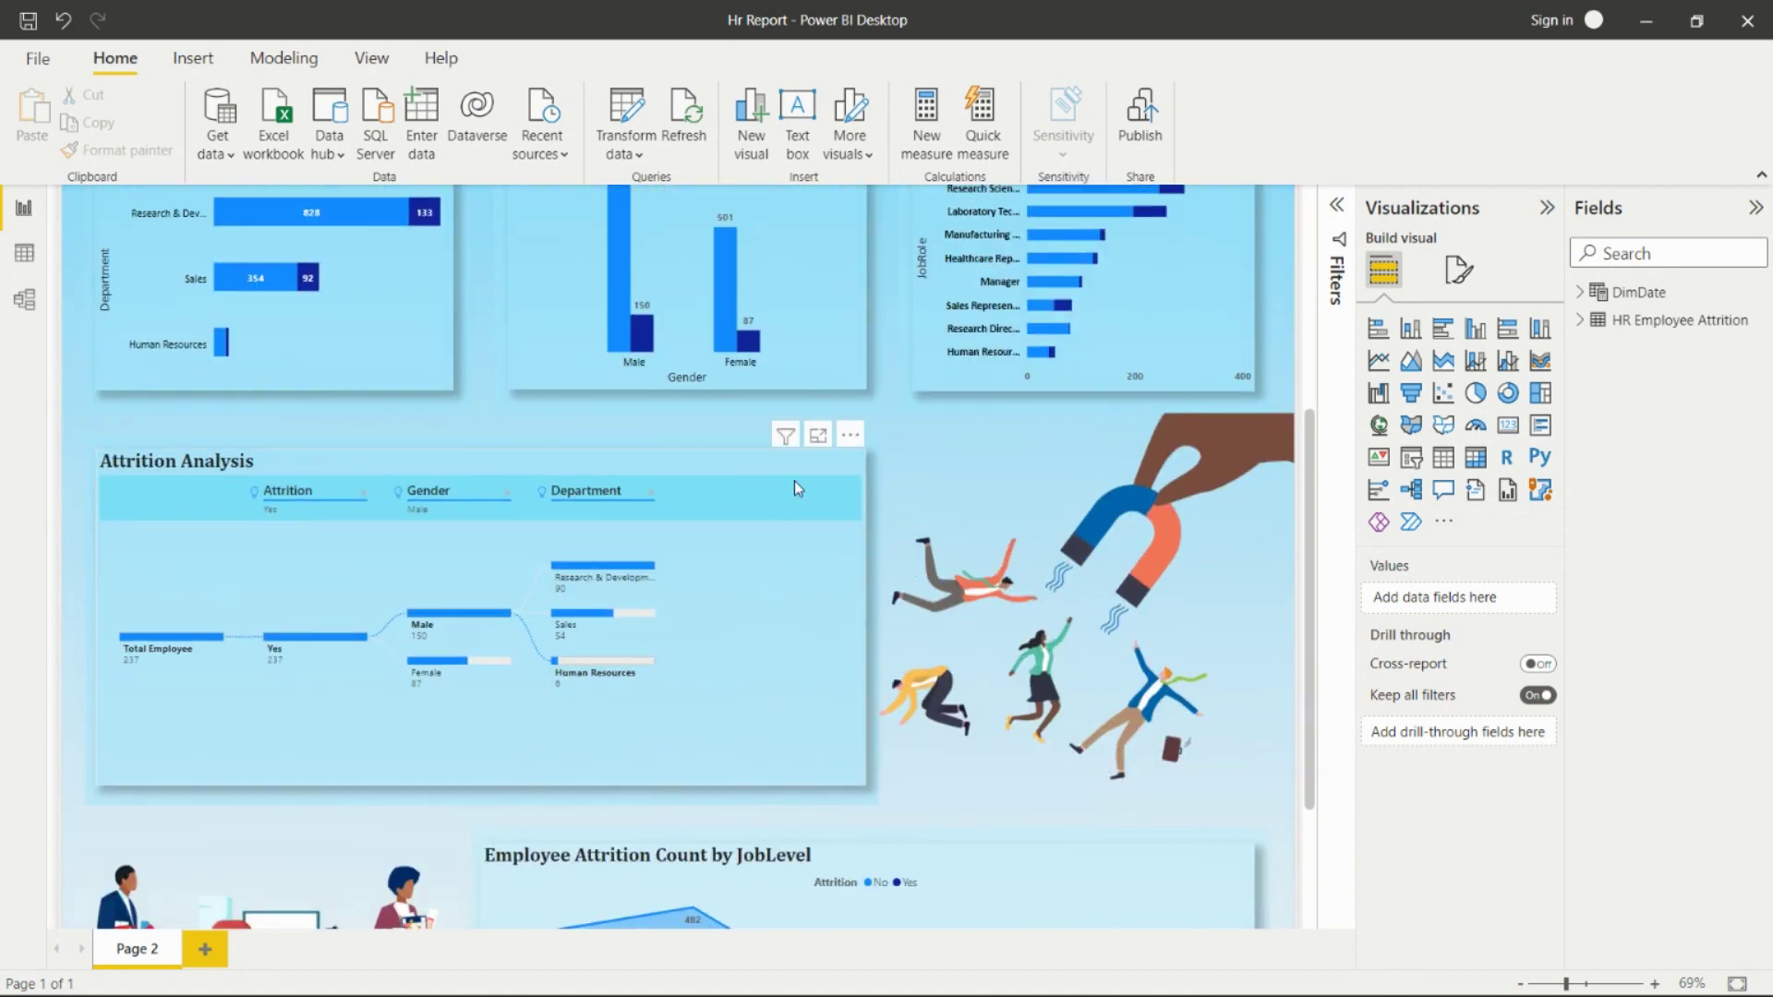
pyautogui.click(800, 488)
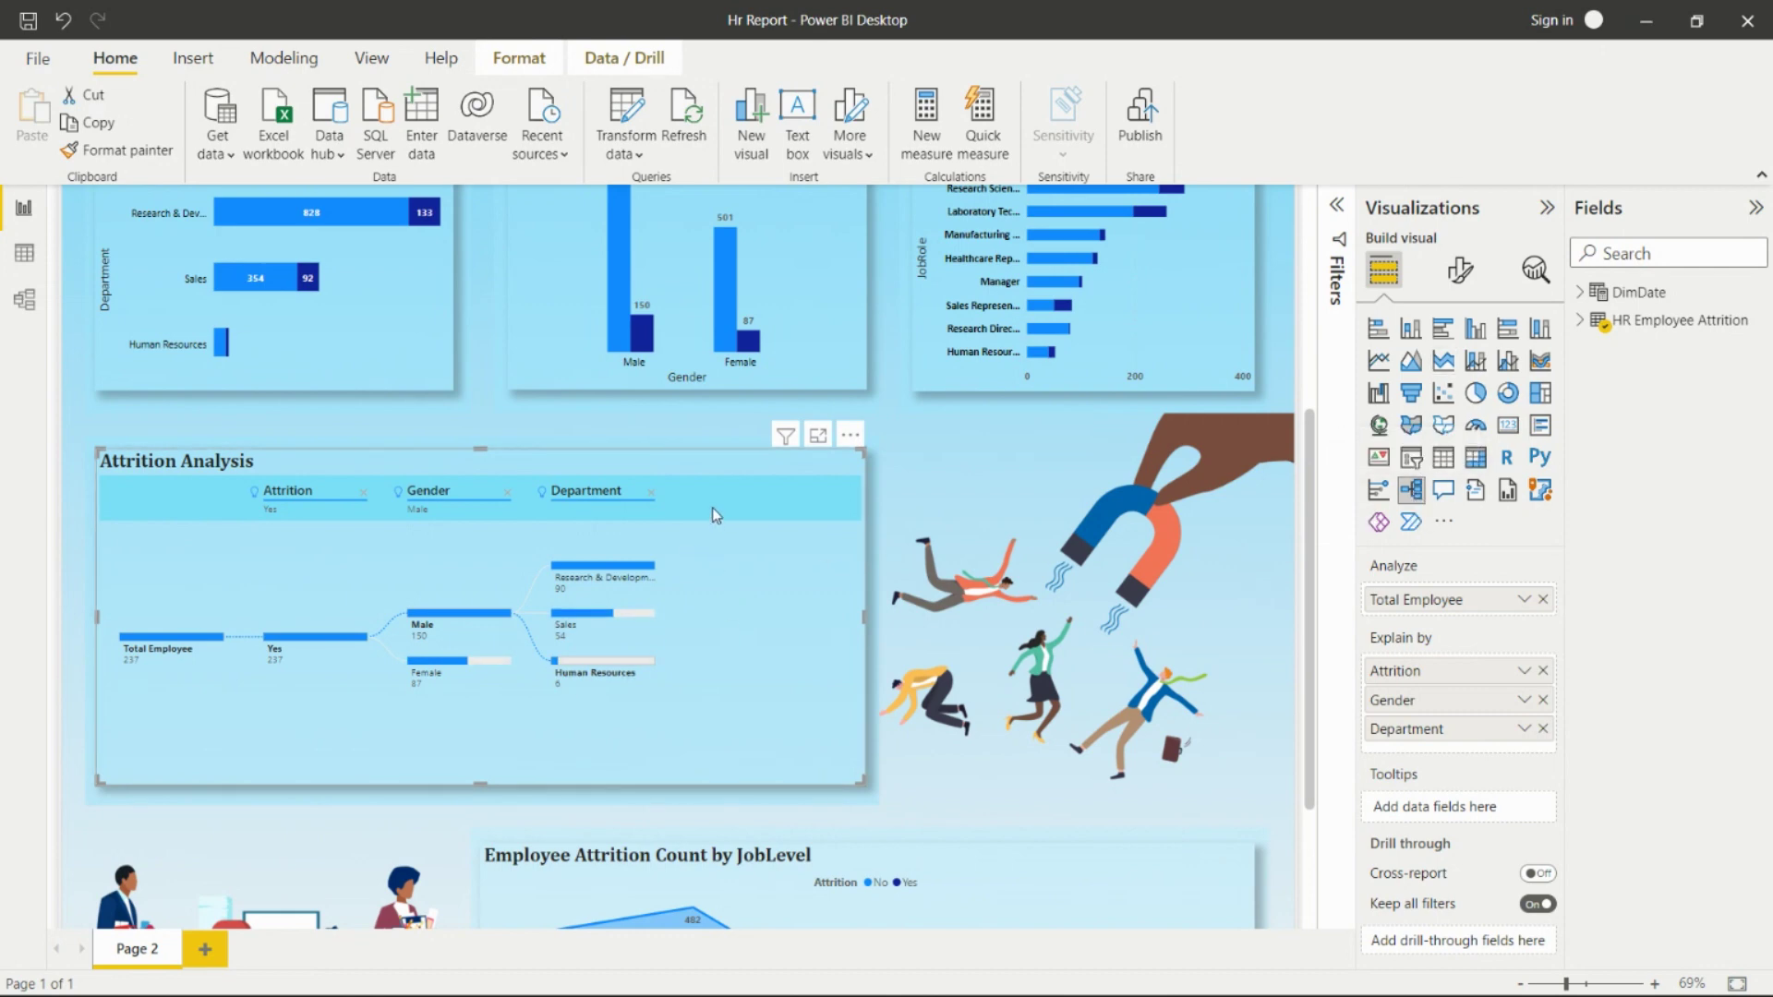
pyautogui.click(647, 492)
pyautogui.click(508, 494)
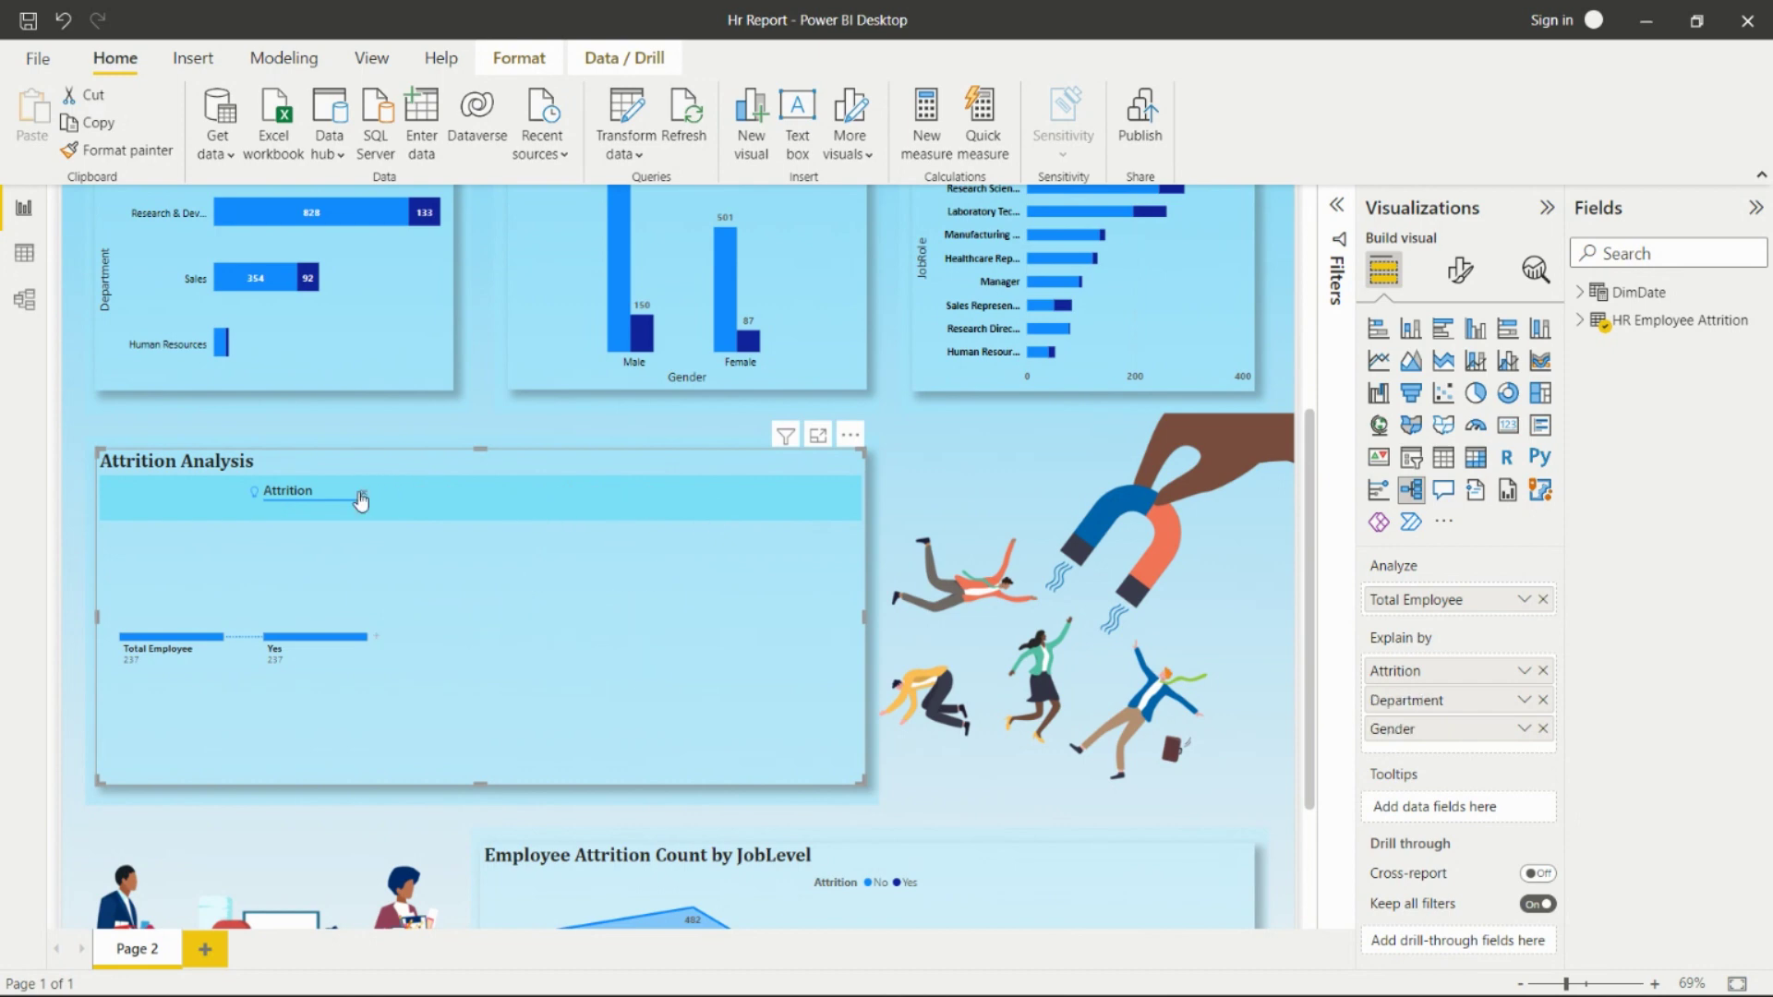
pyautogui.click(361, 497)
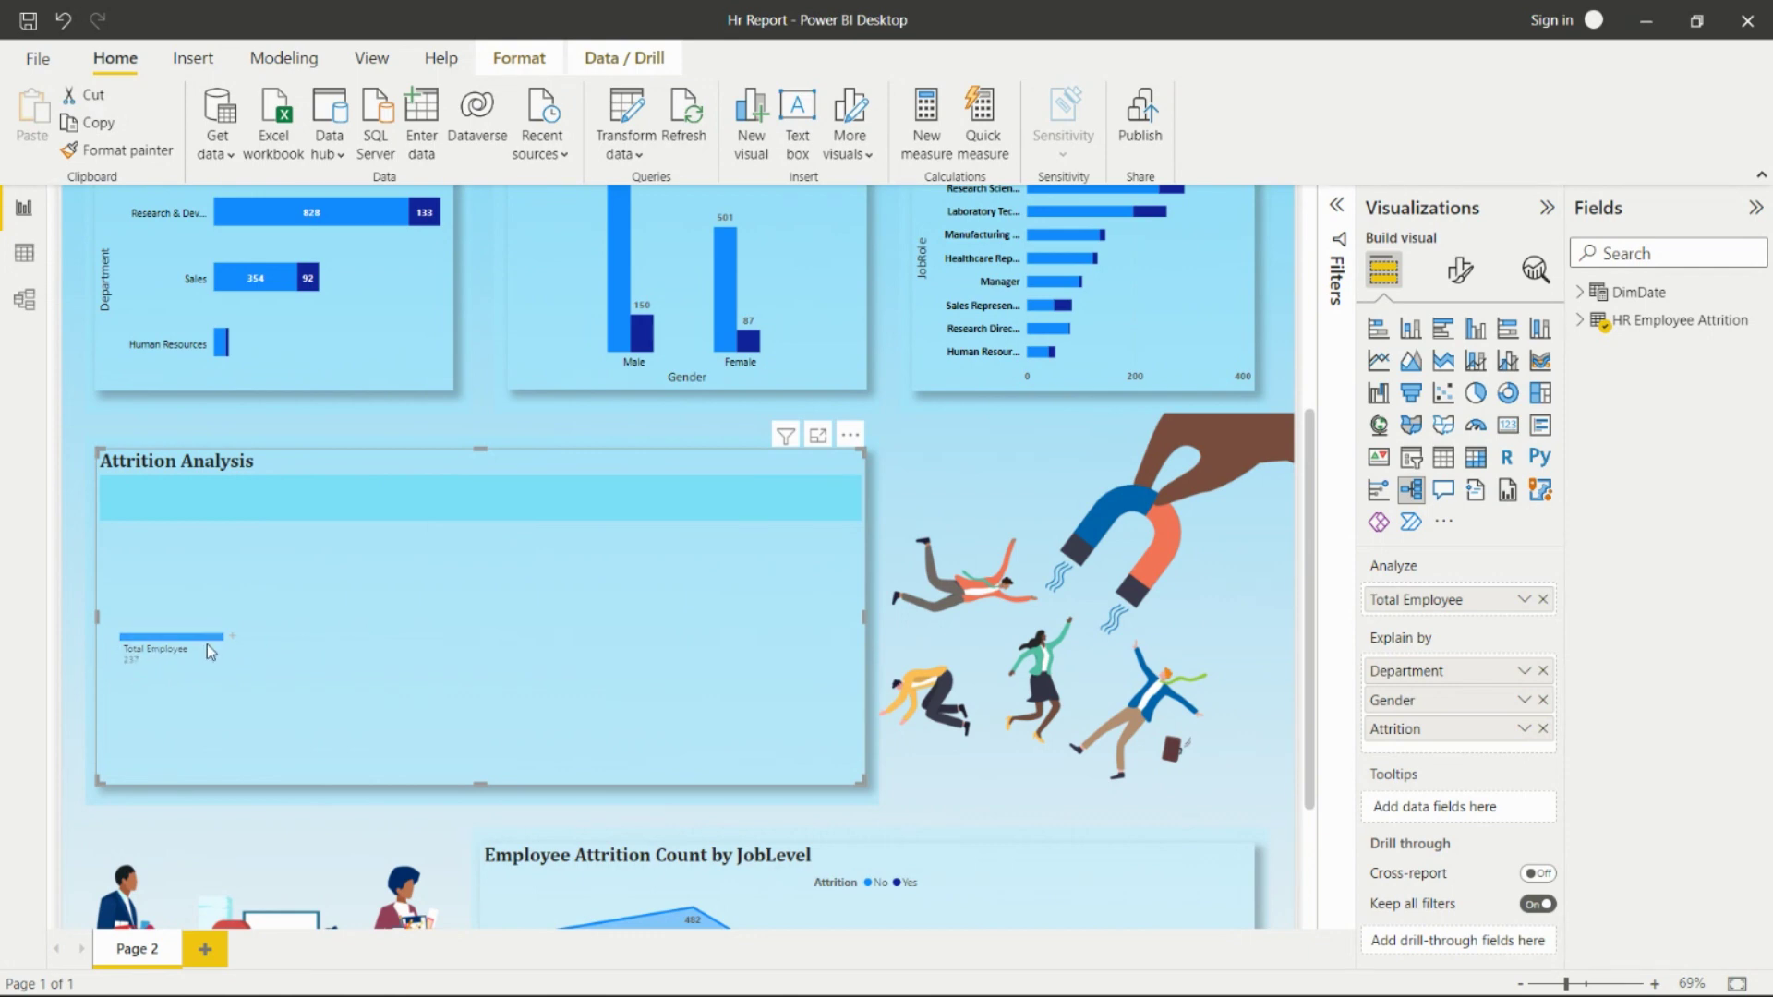
pyautogui.click(1340, 209)
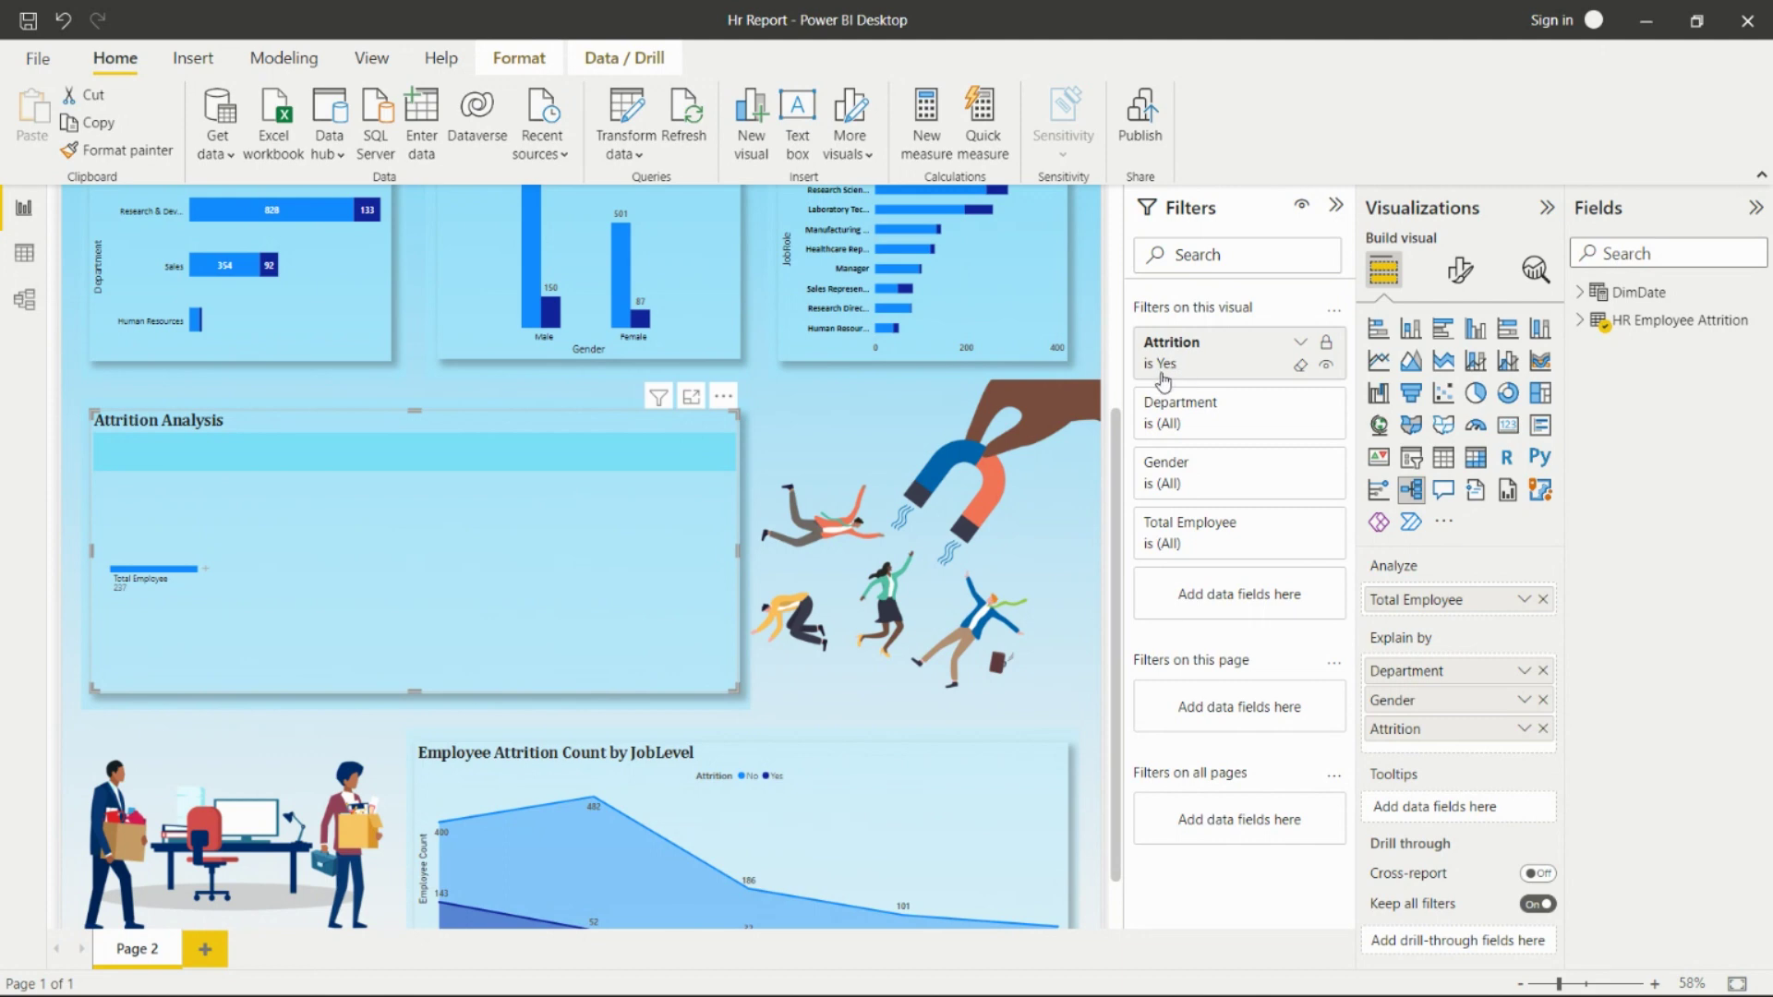
pyautogui.click(1335, 205)
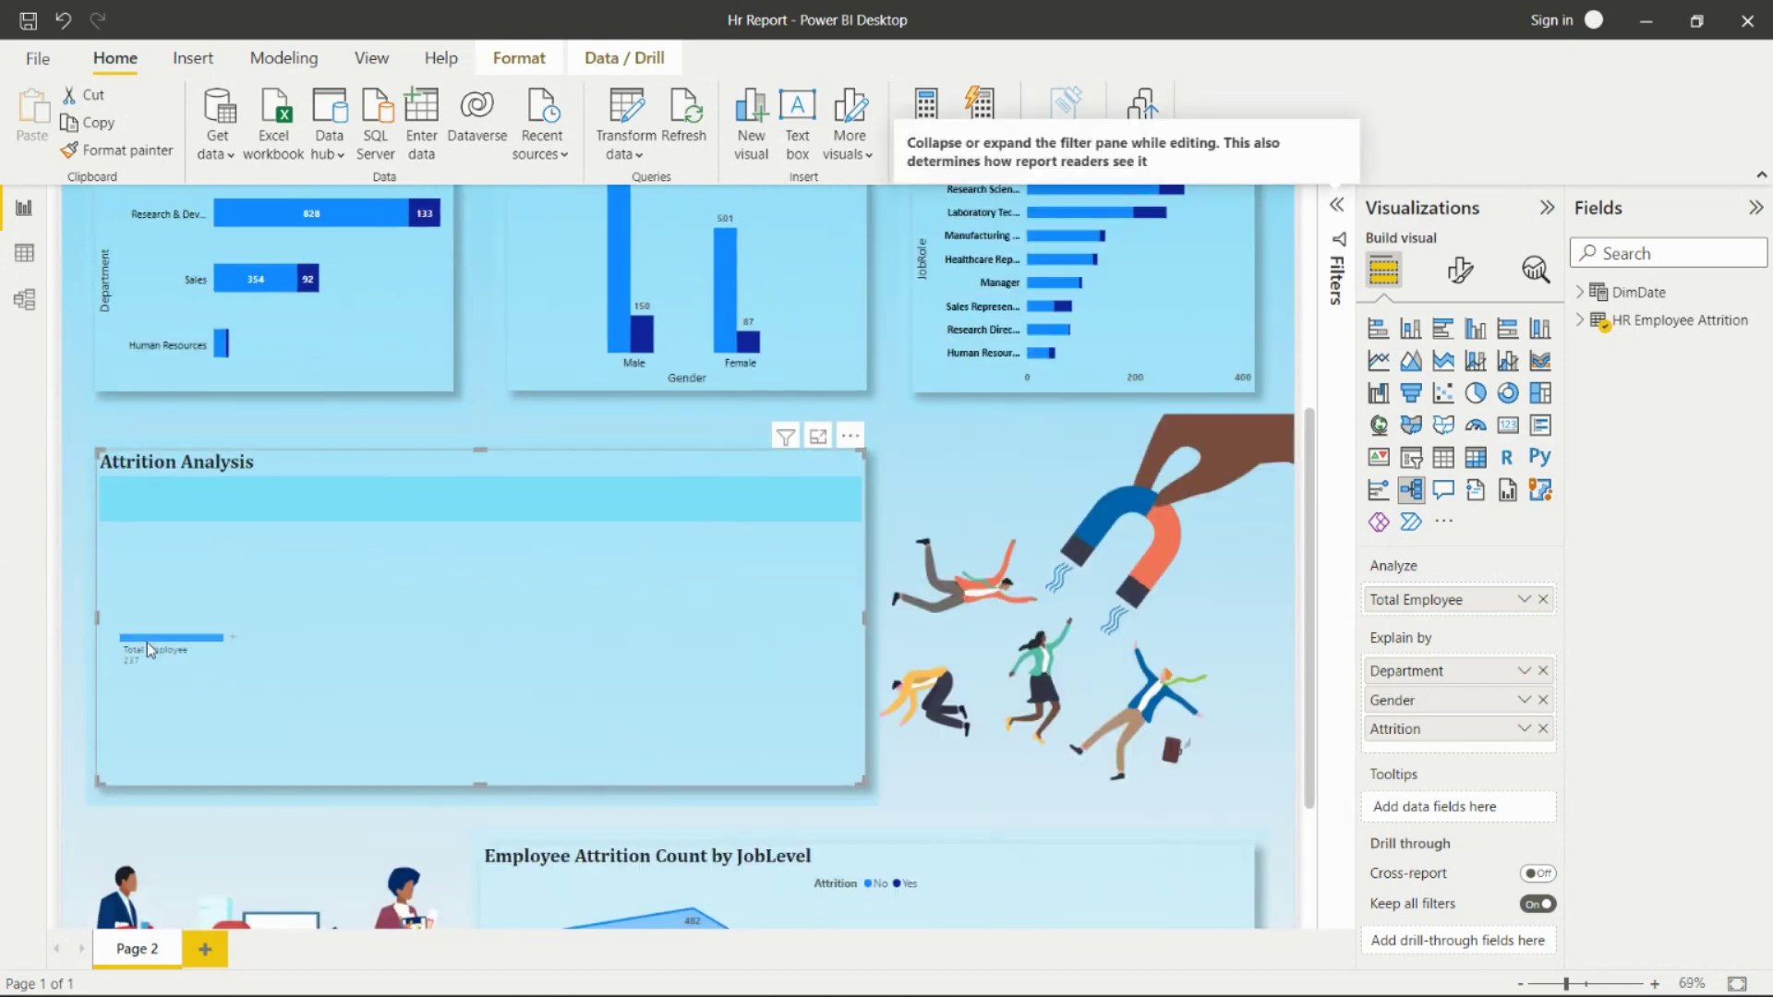
pyautogui.click(235, 644)
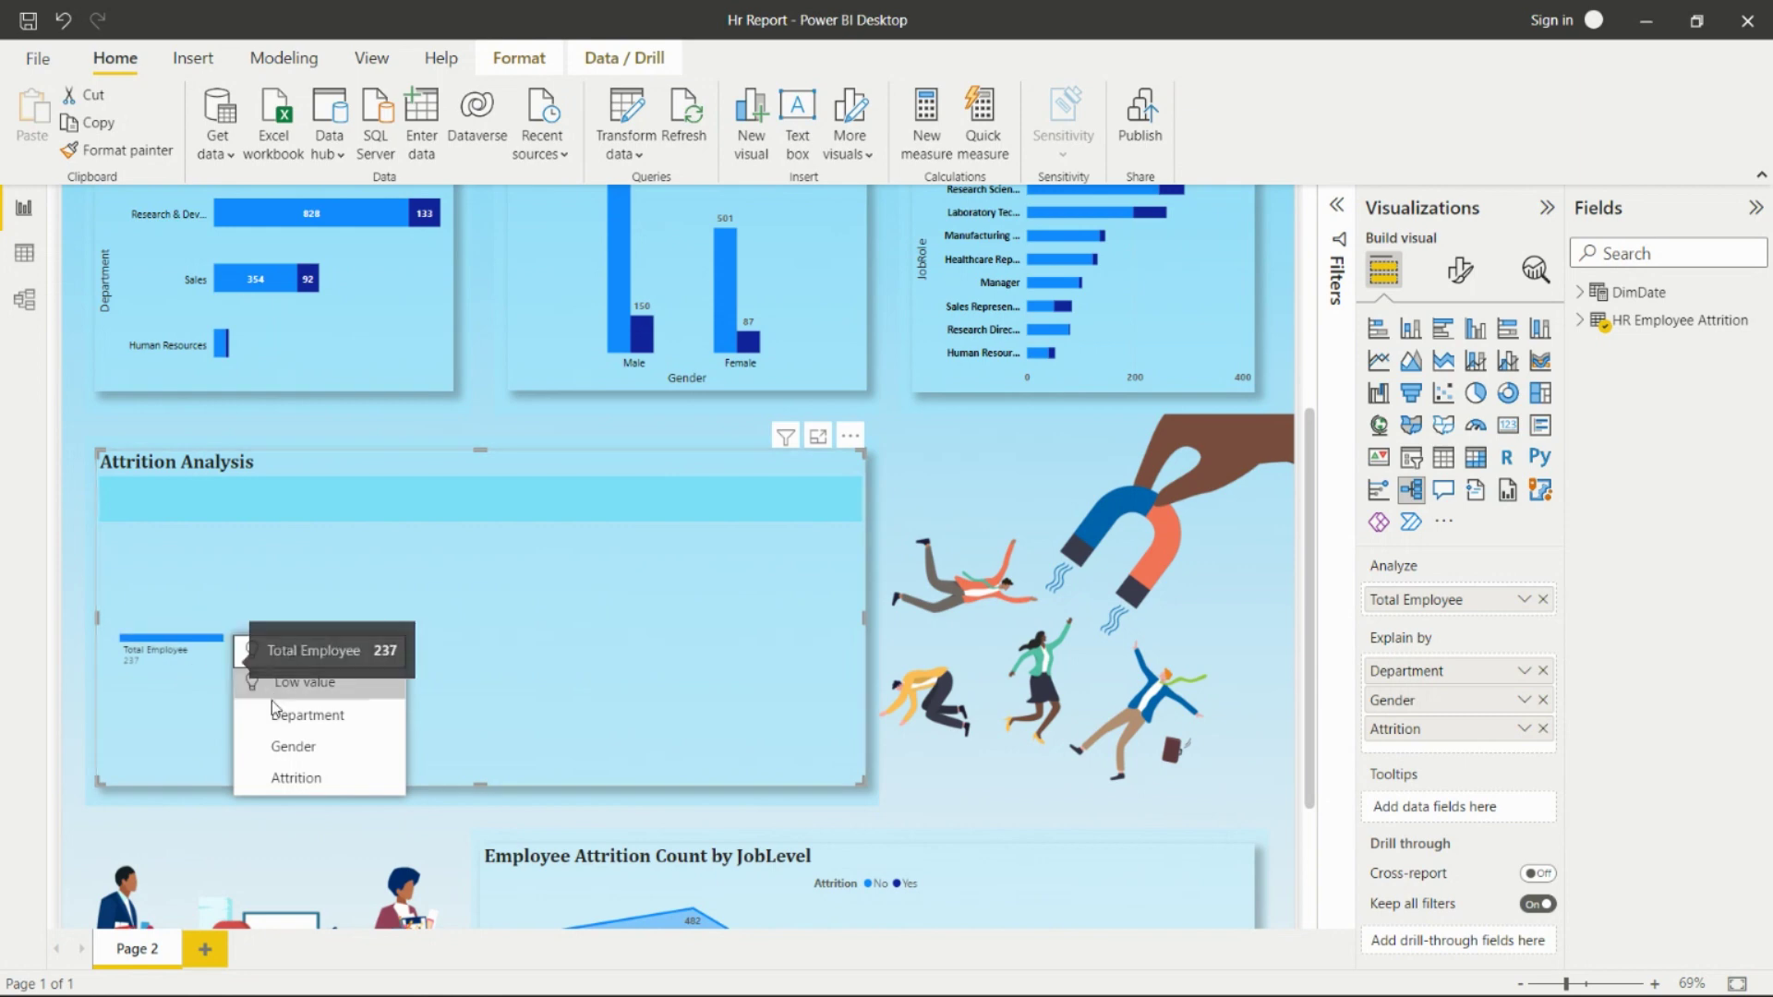
pyautogui.click(318, 714)
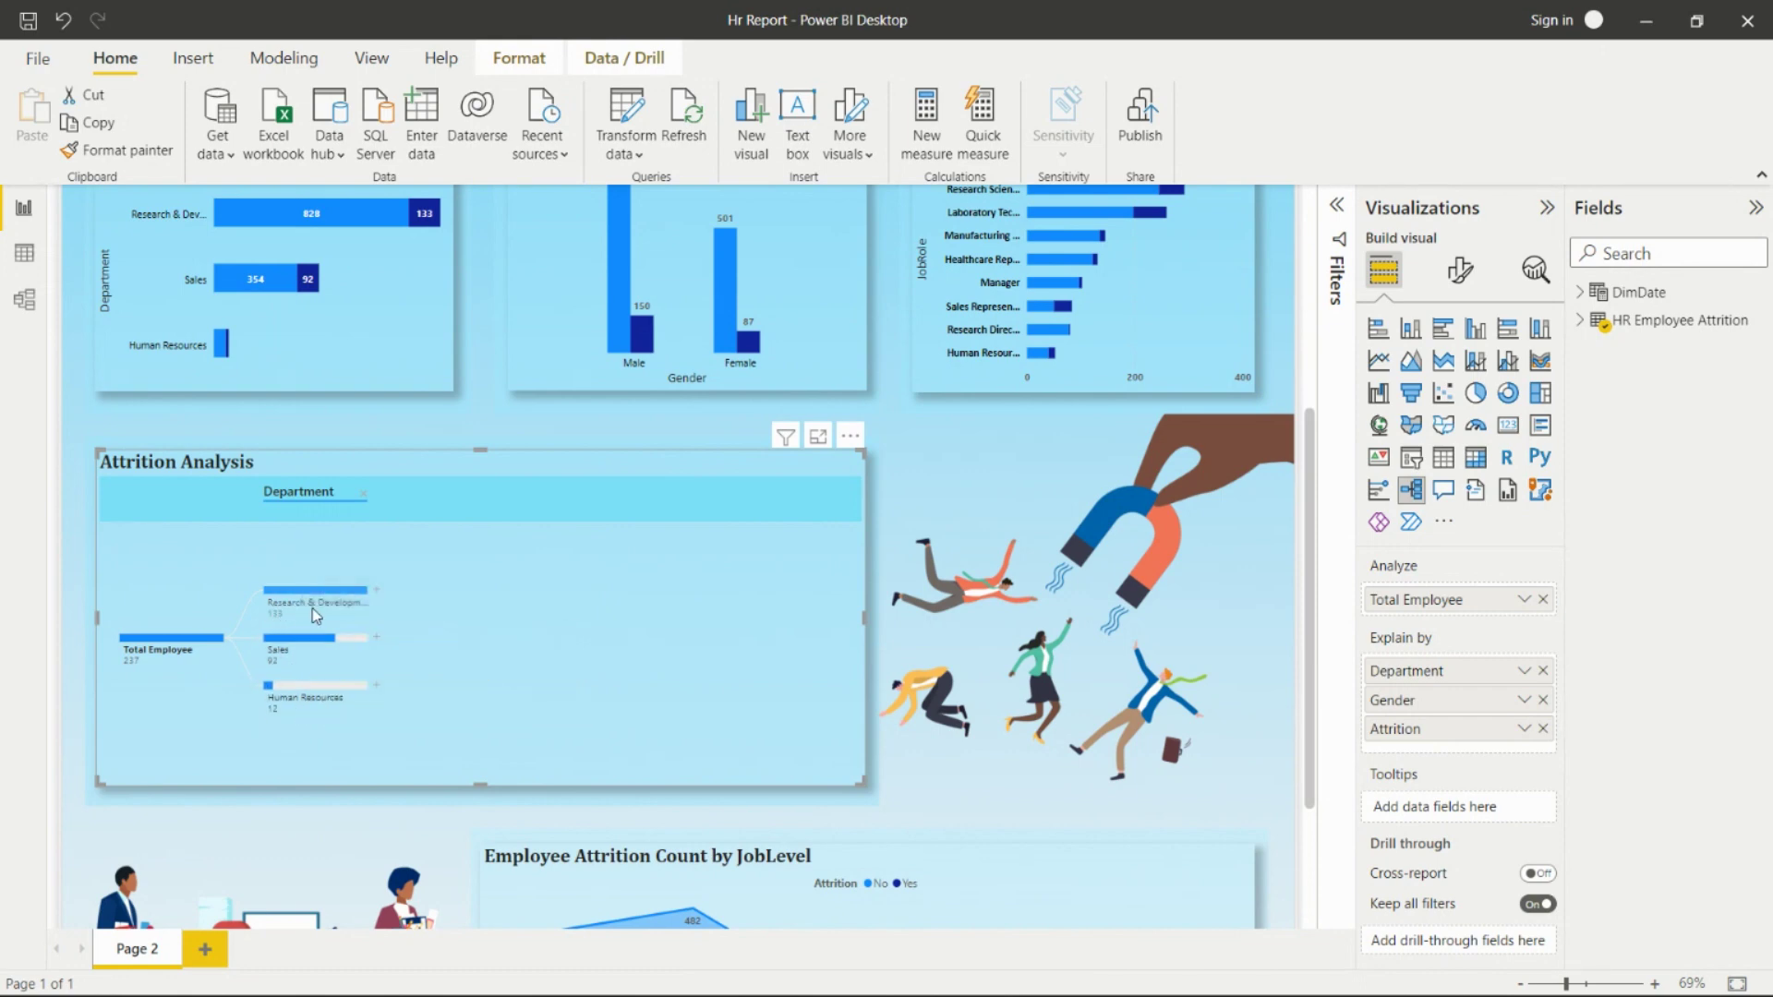
pyautogui.click(363, 493)
# Expand the Attrition Analysis tree by High value from Total Employee to Attrition Yes, Gender Male and the Department breakdown
pyautogui.click(231, 637)
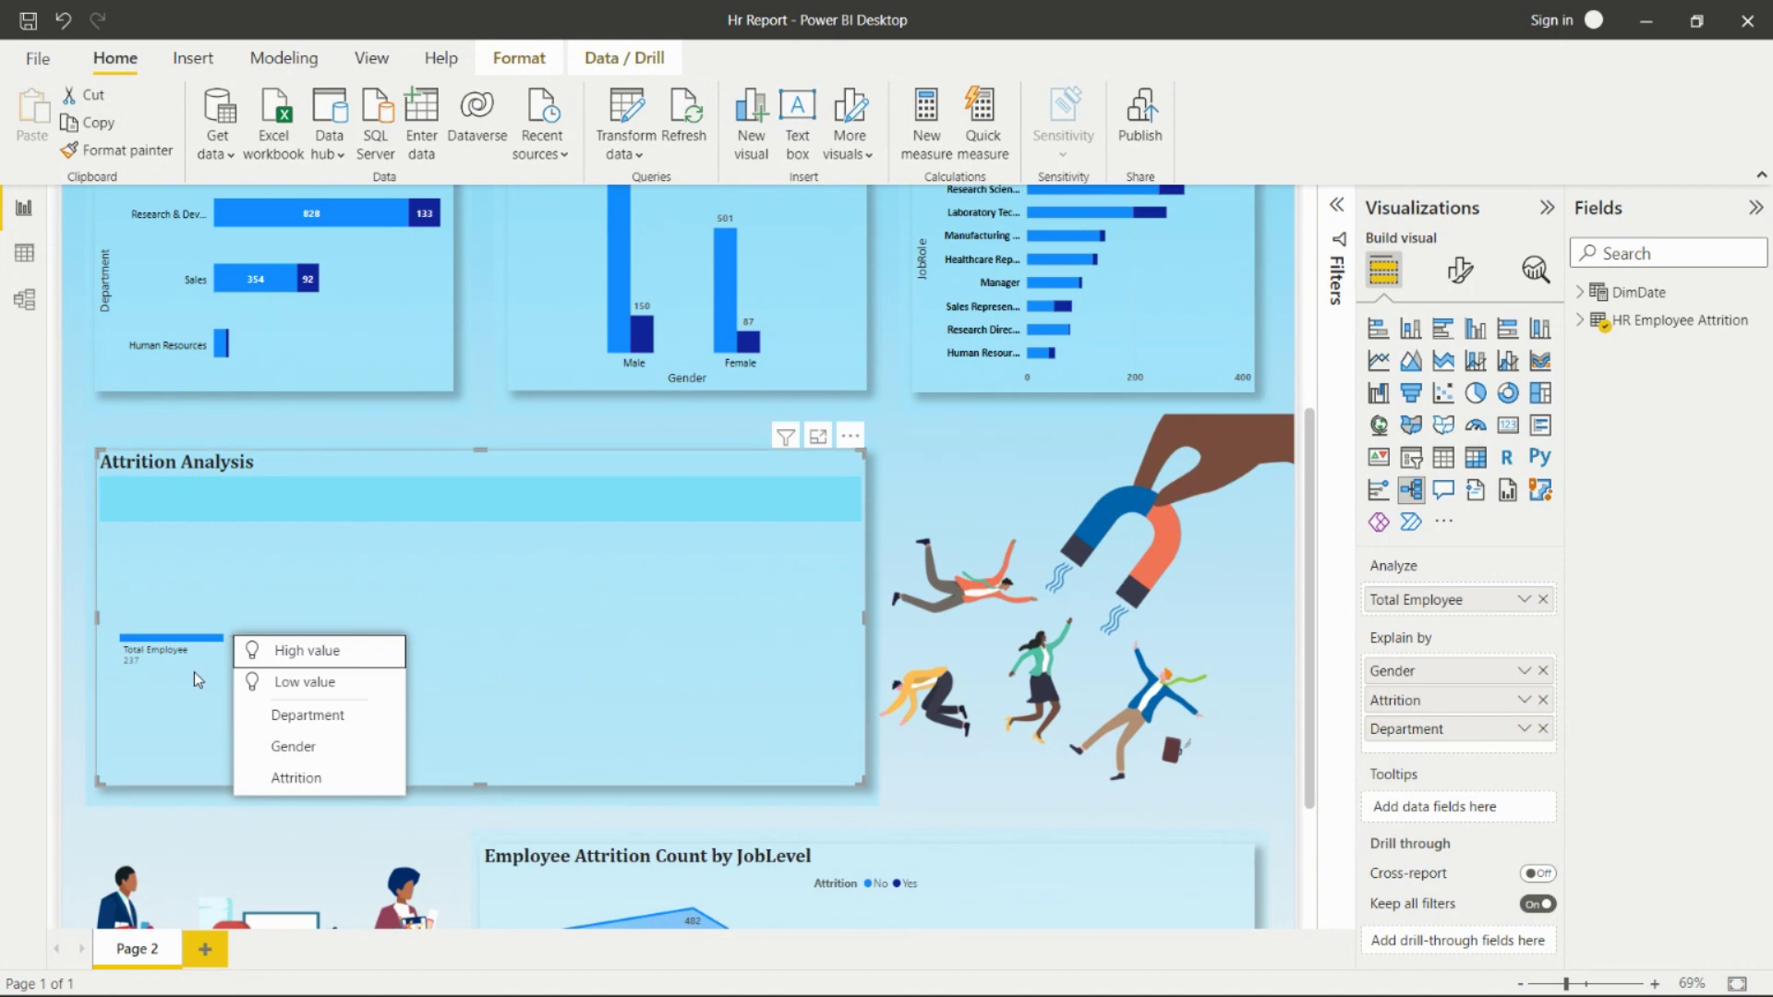
pyautogui.click(288, 651)
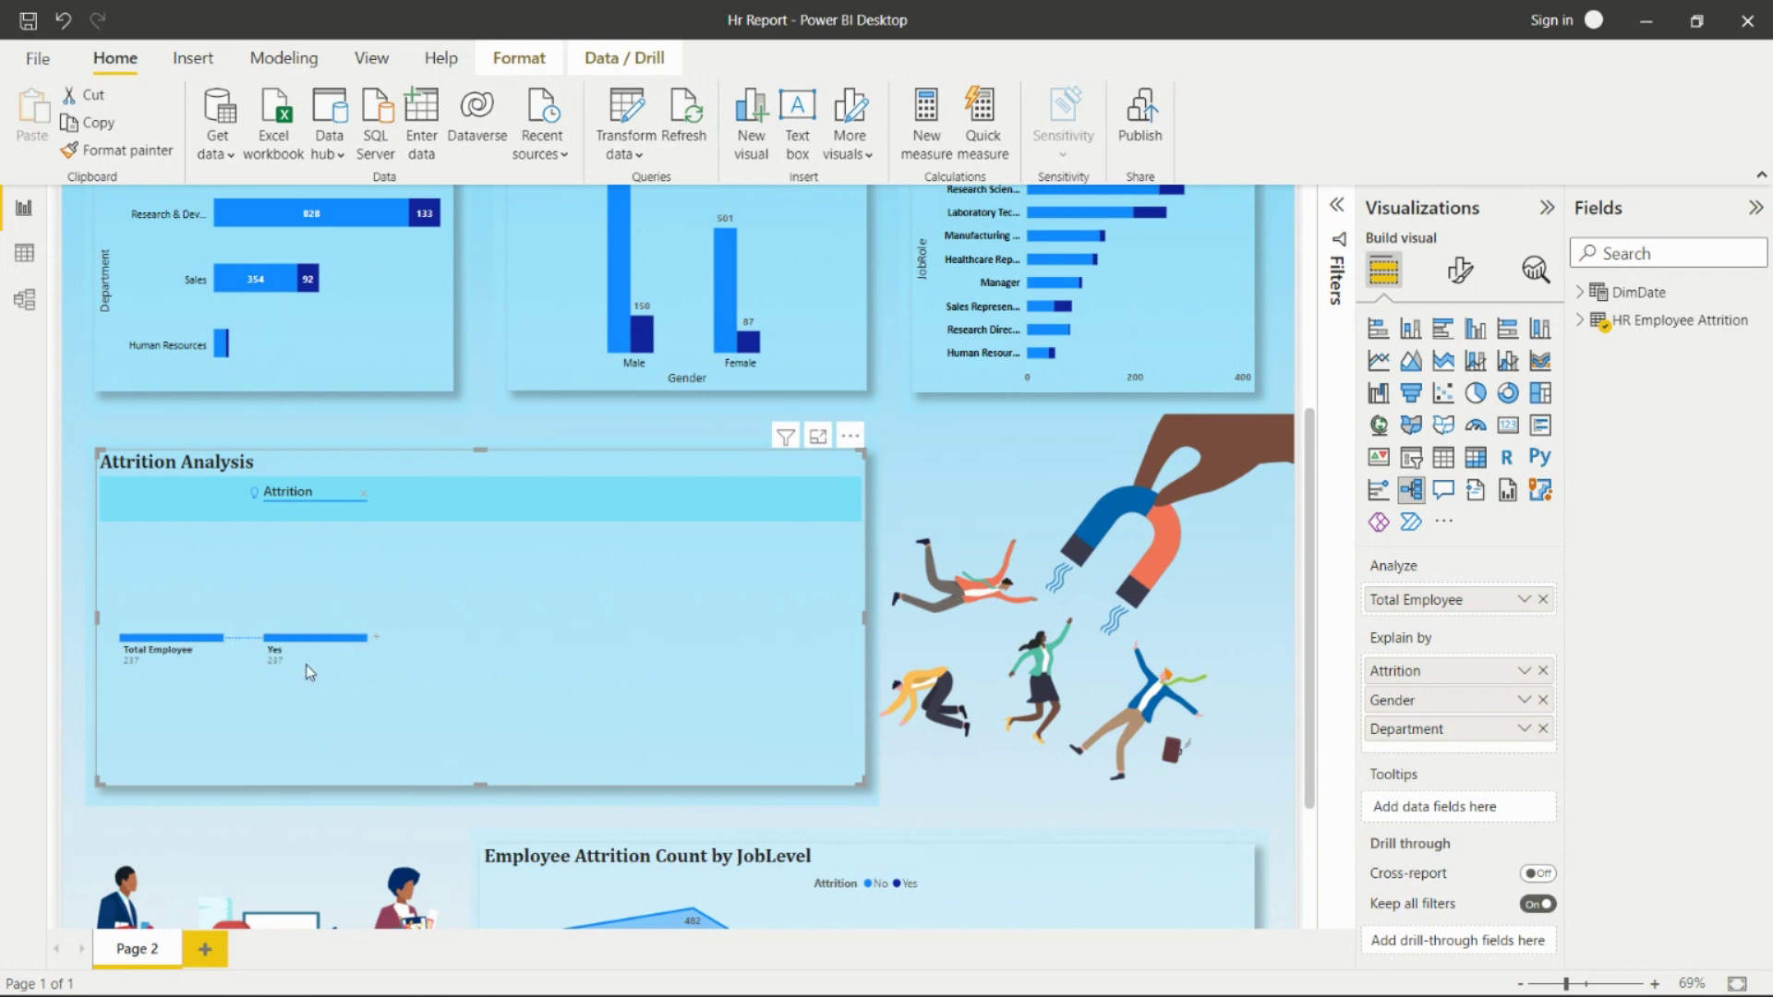
pyautogui.click(376, 638)
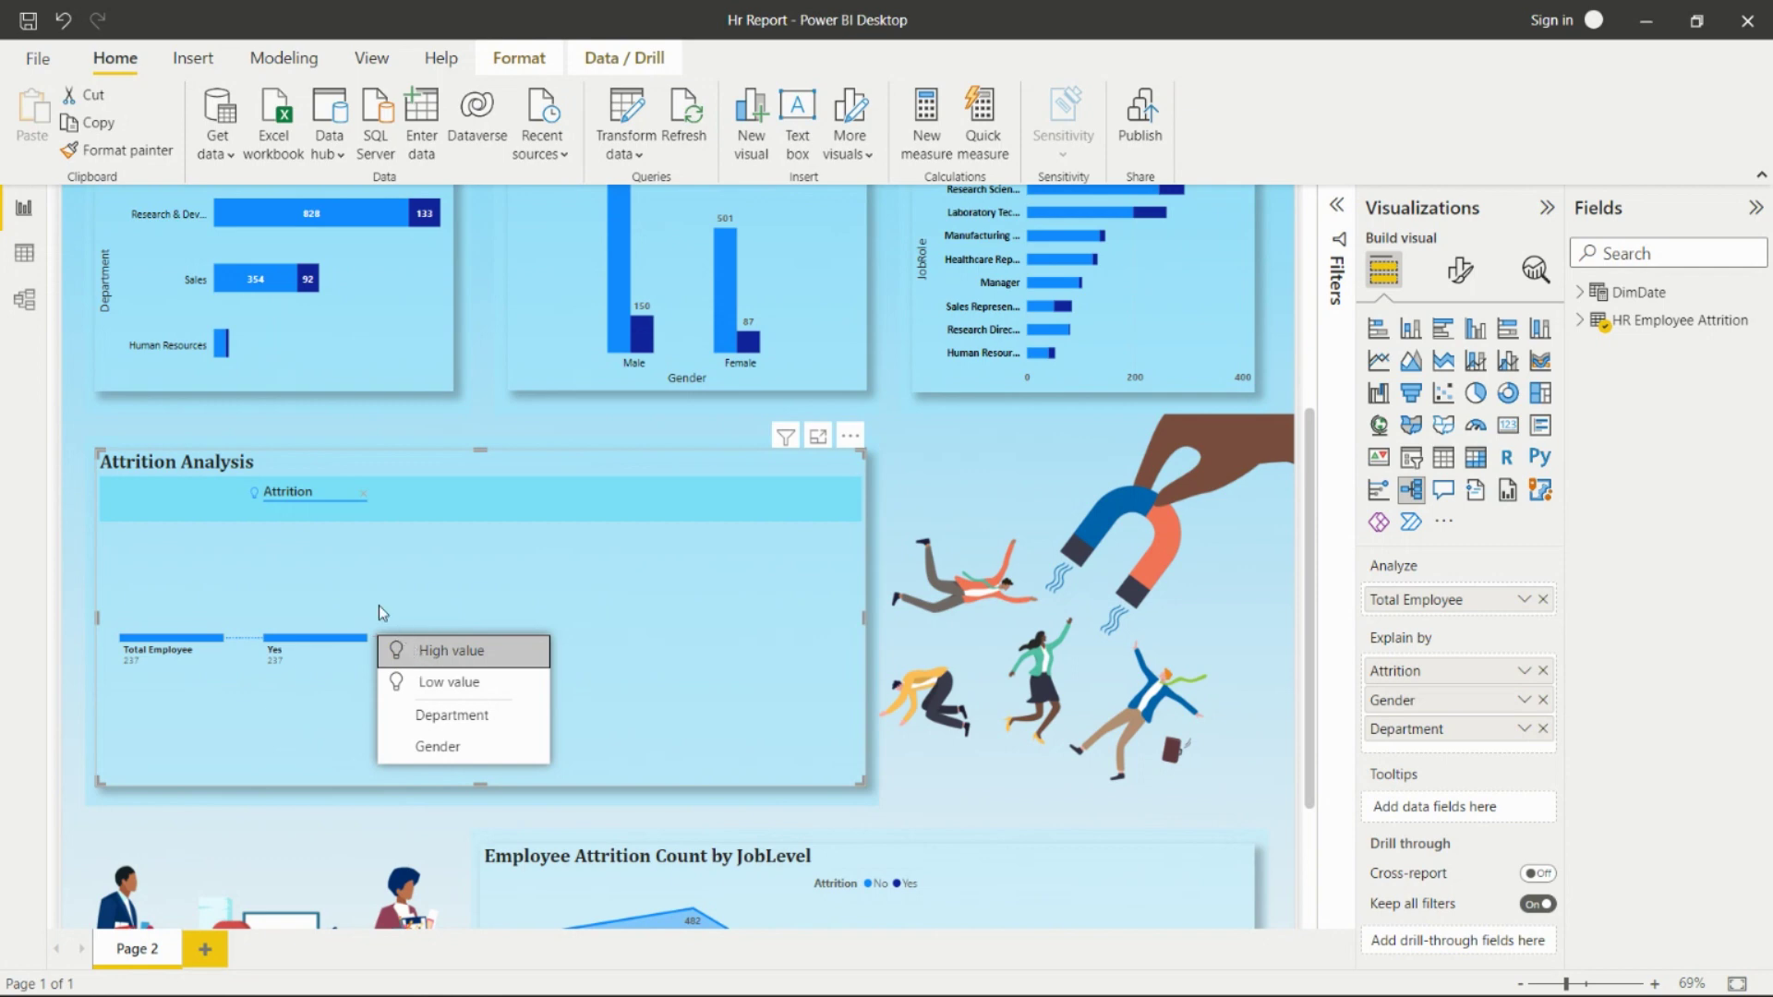
pyautogui.click(479, 665)
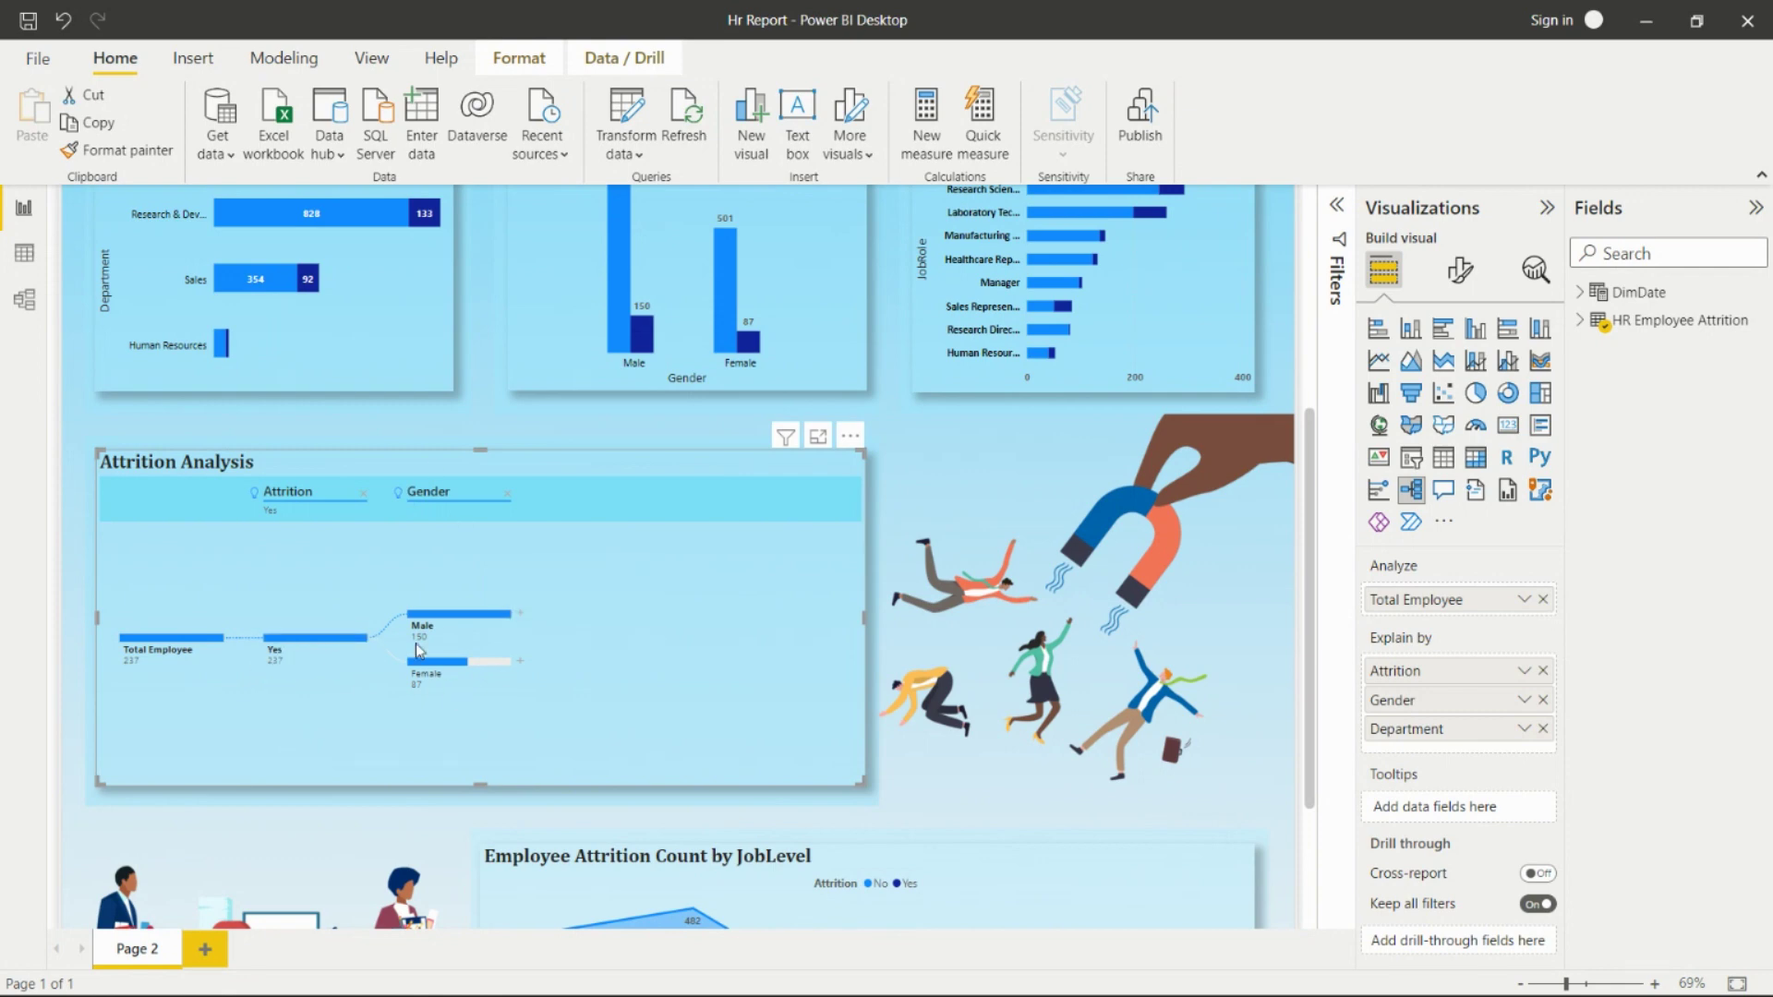
pyautogui.moveTo(434, 617)
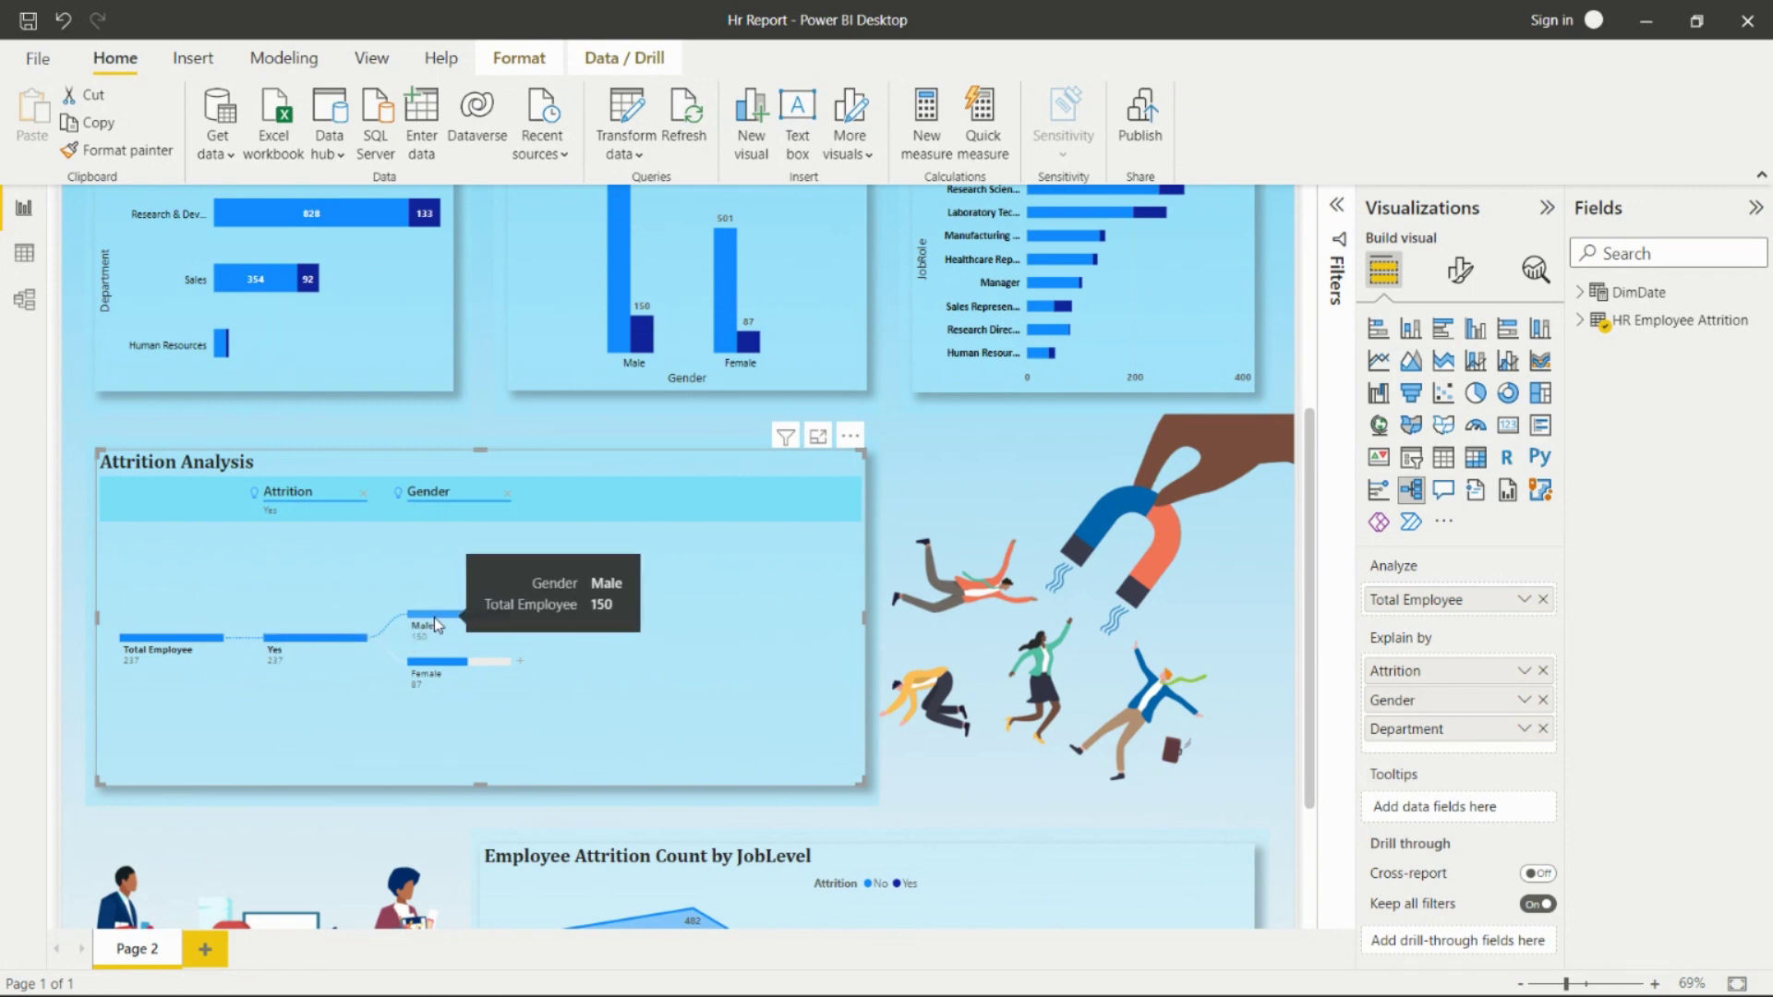
pyautogui.click(520, 613)
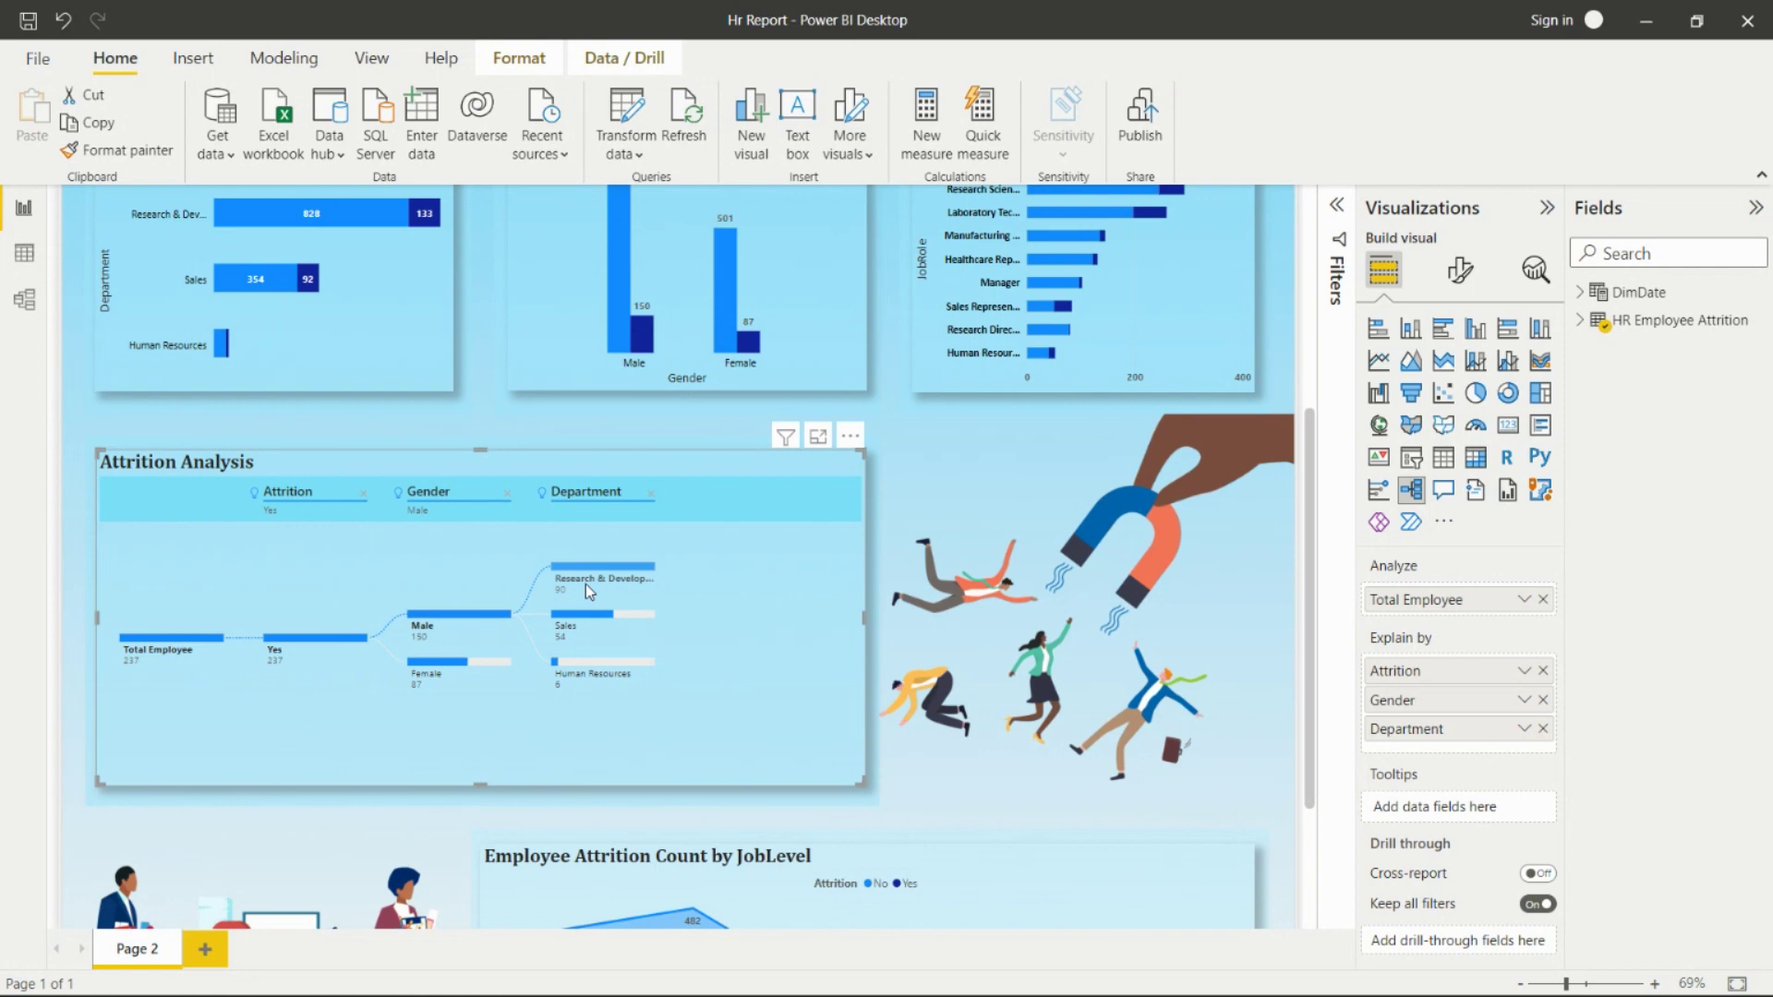
pyautogui.moveTo(585, 585)
pyautogui.click(634, 572)
# Examine the attrition counts for each job level in the Employee Attrition Count by JobLevel chart
pyautogui.scroll(-2, 628, 561)
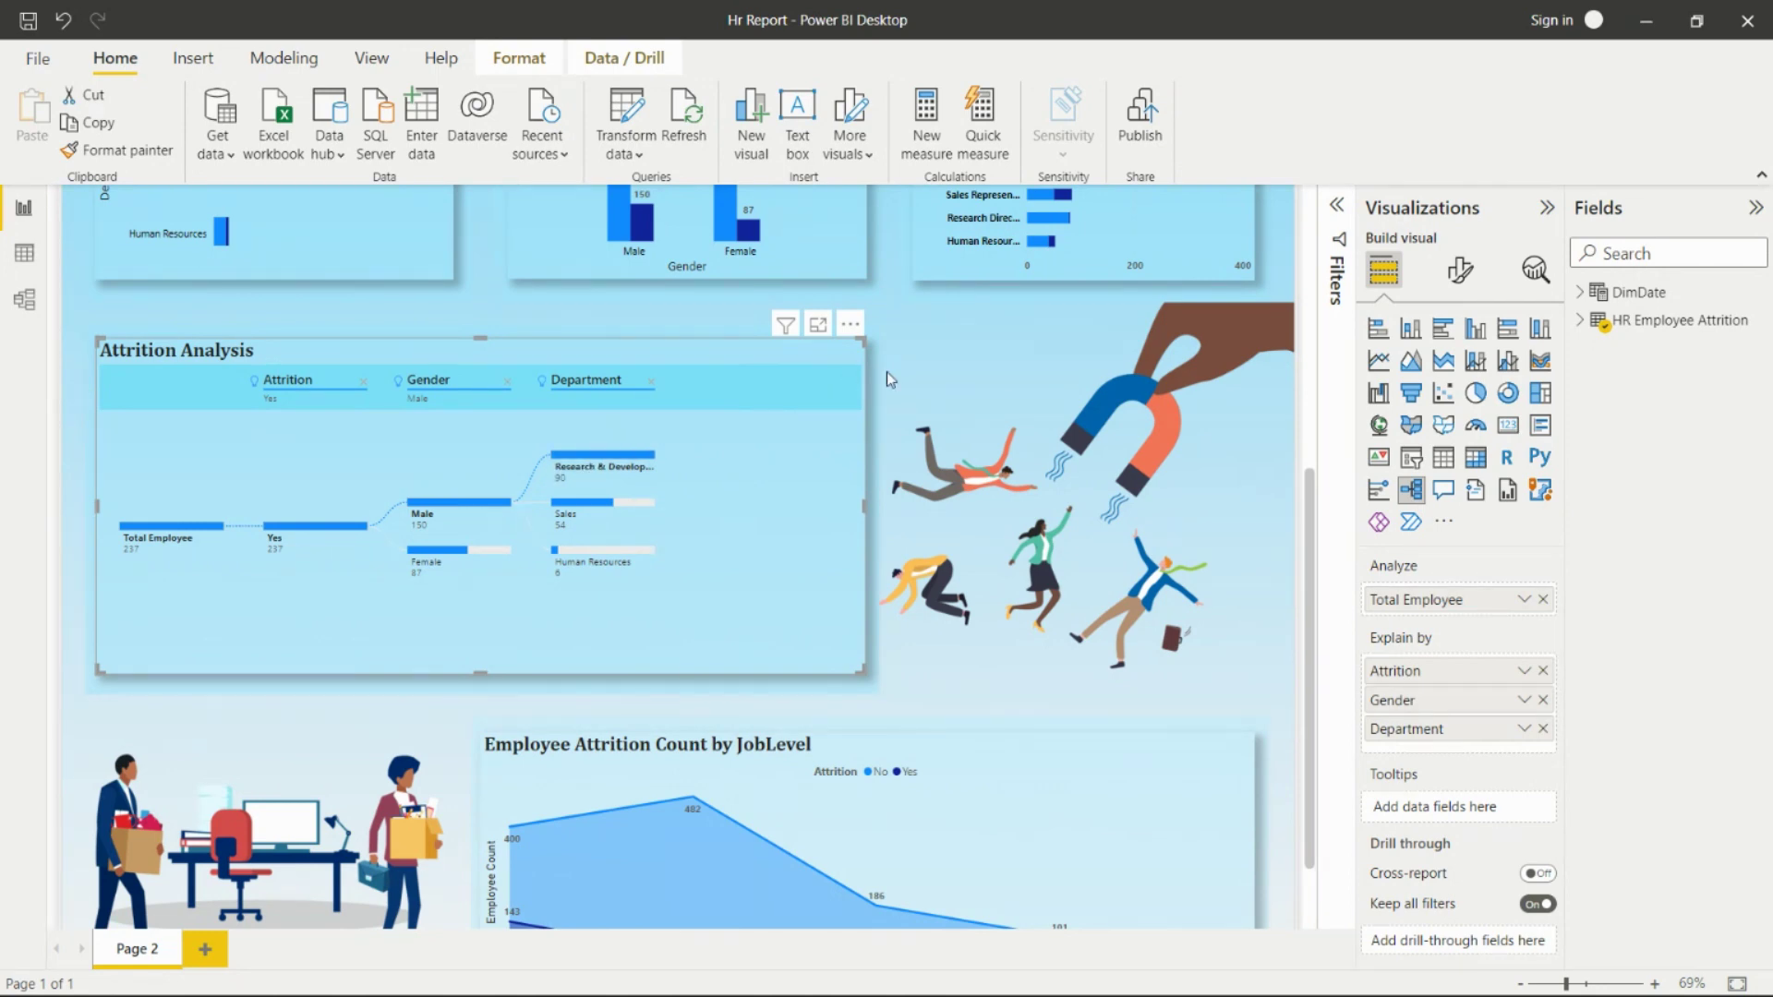
pyautogui.click(933, 369)
pyautogui.scroll(-2, 761, 650)
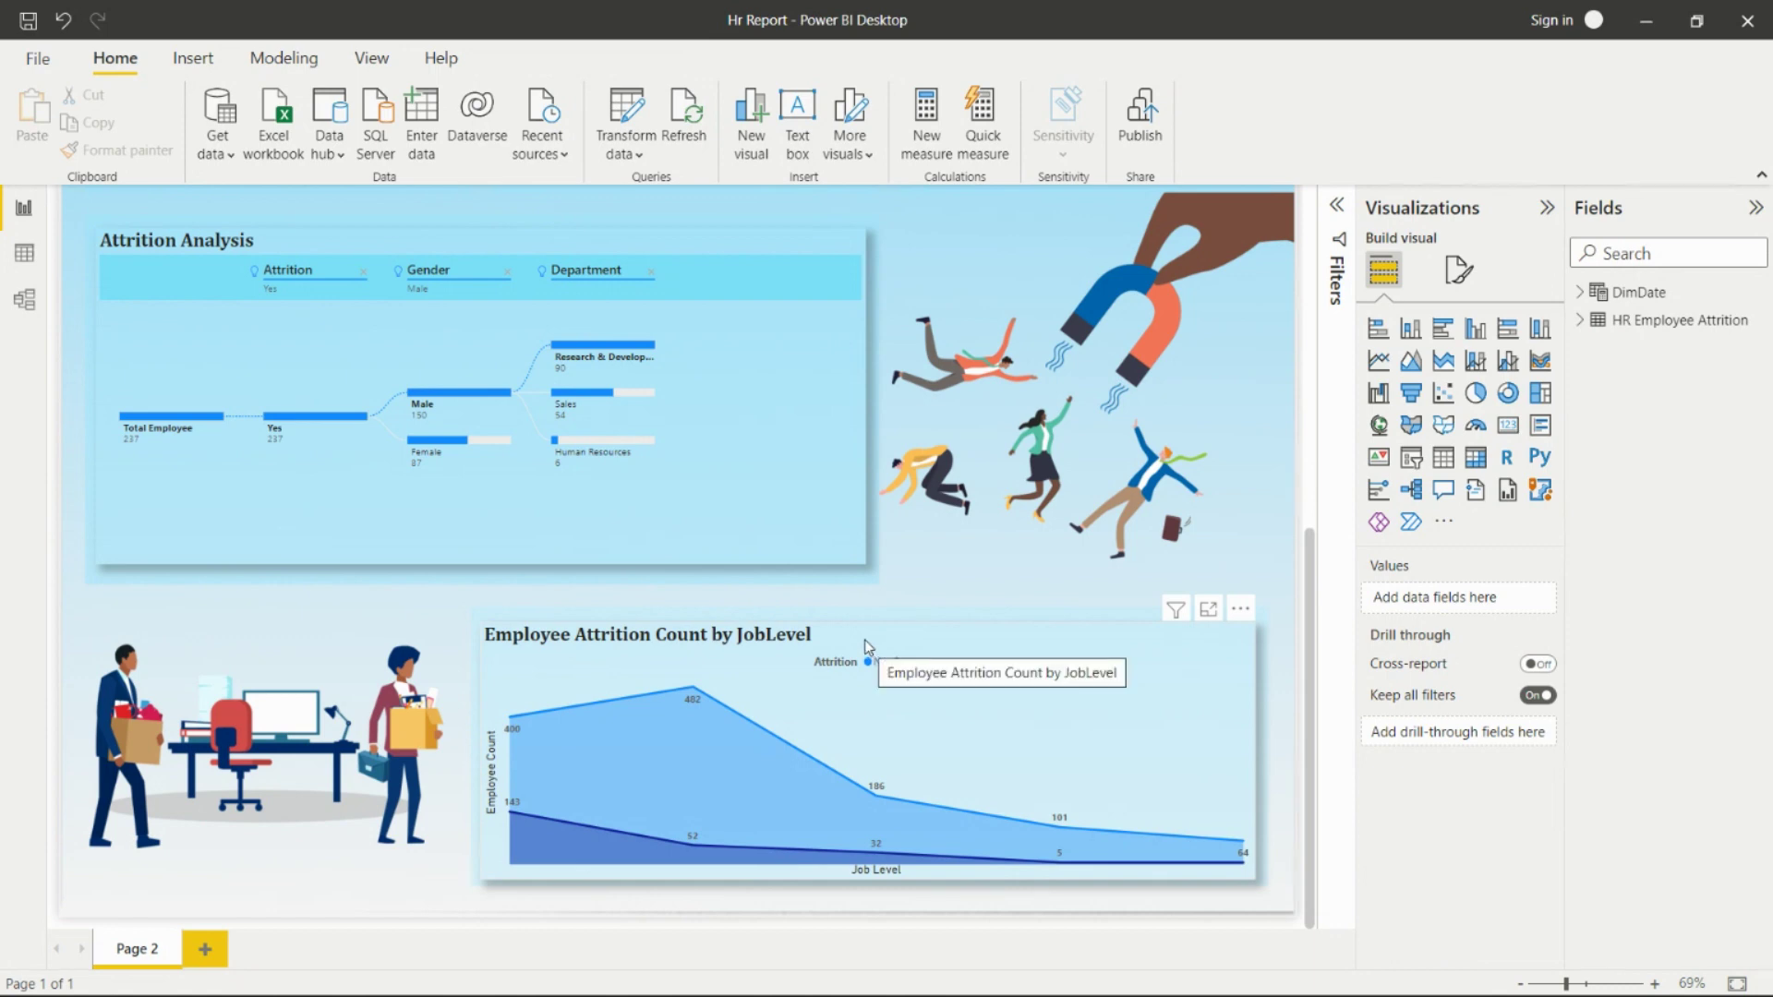
pyautogui.click(785, 702)
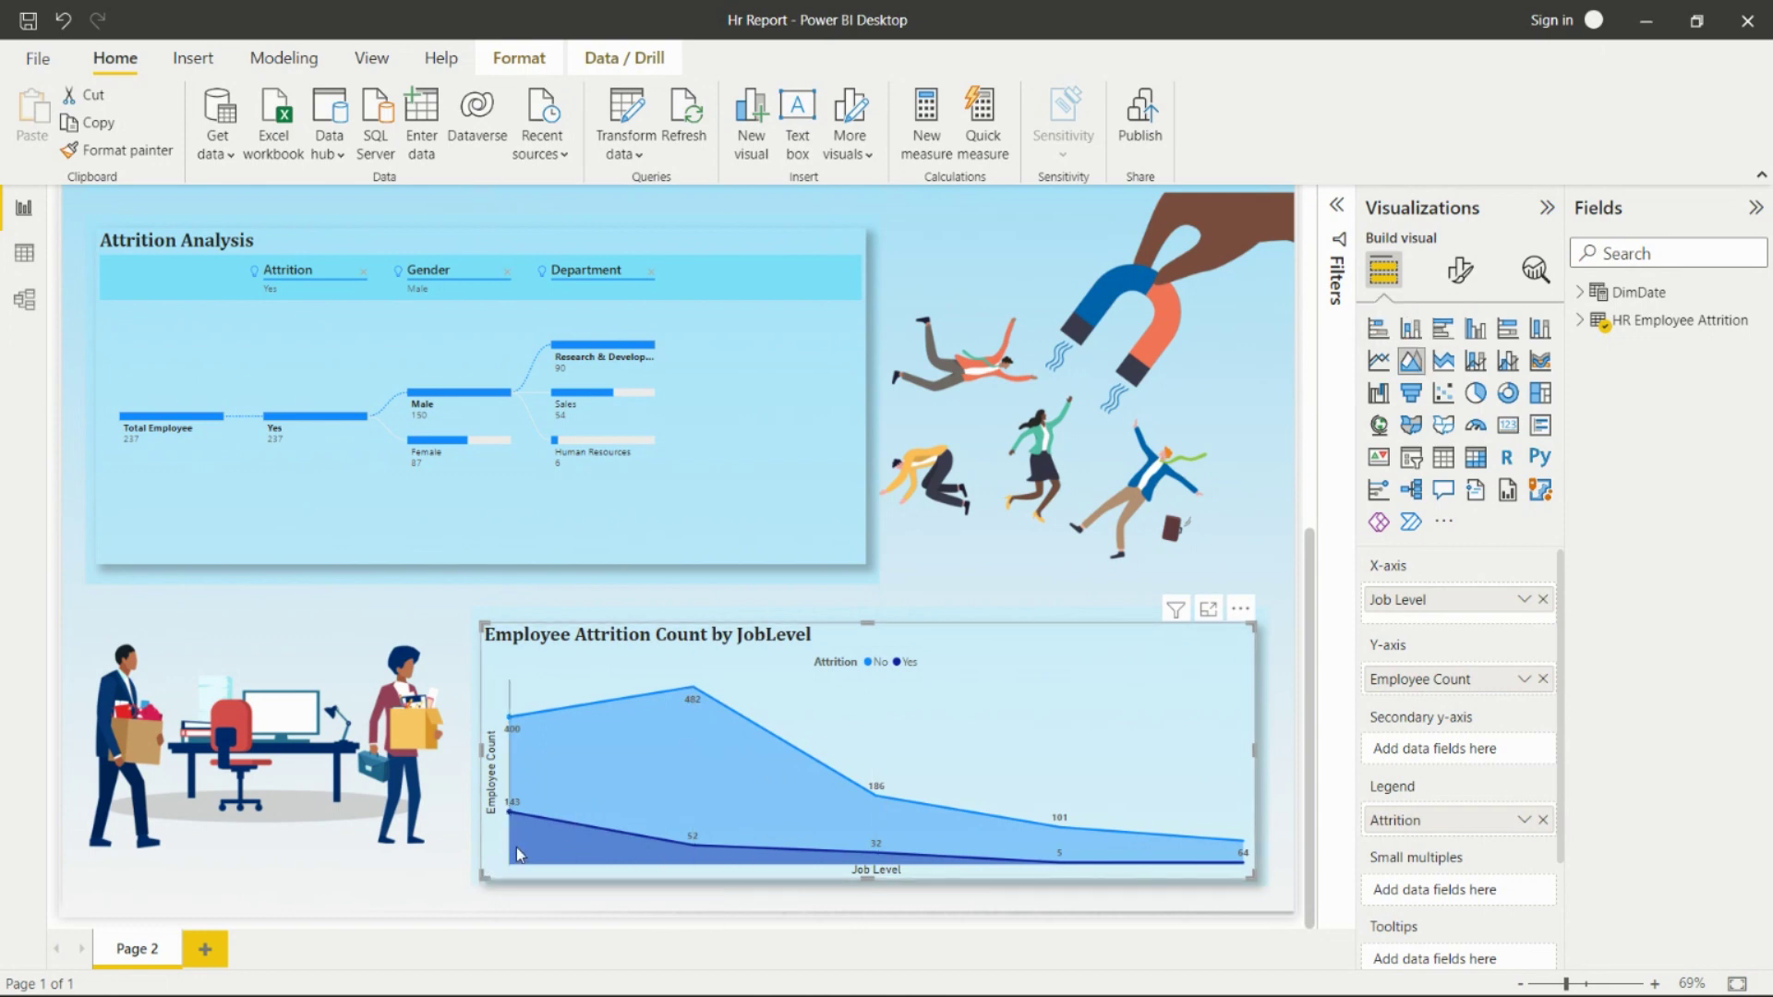
pyautogui.moveTo(517, 846)
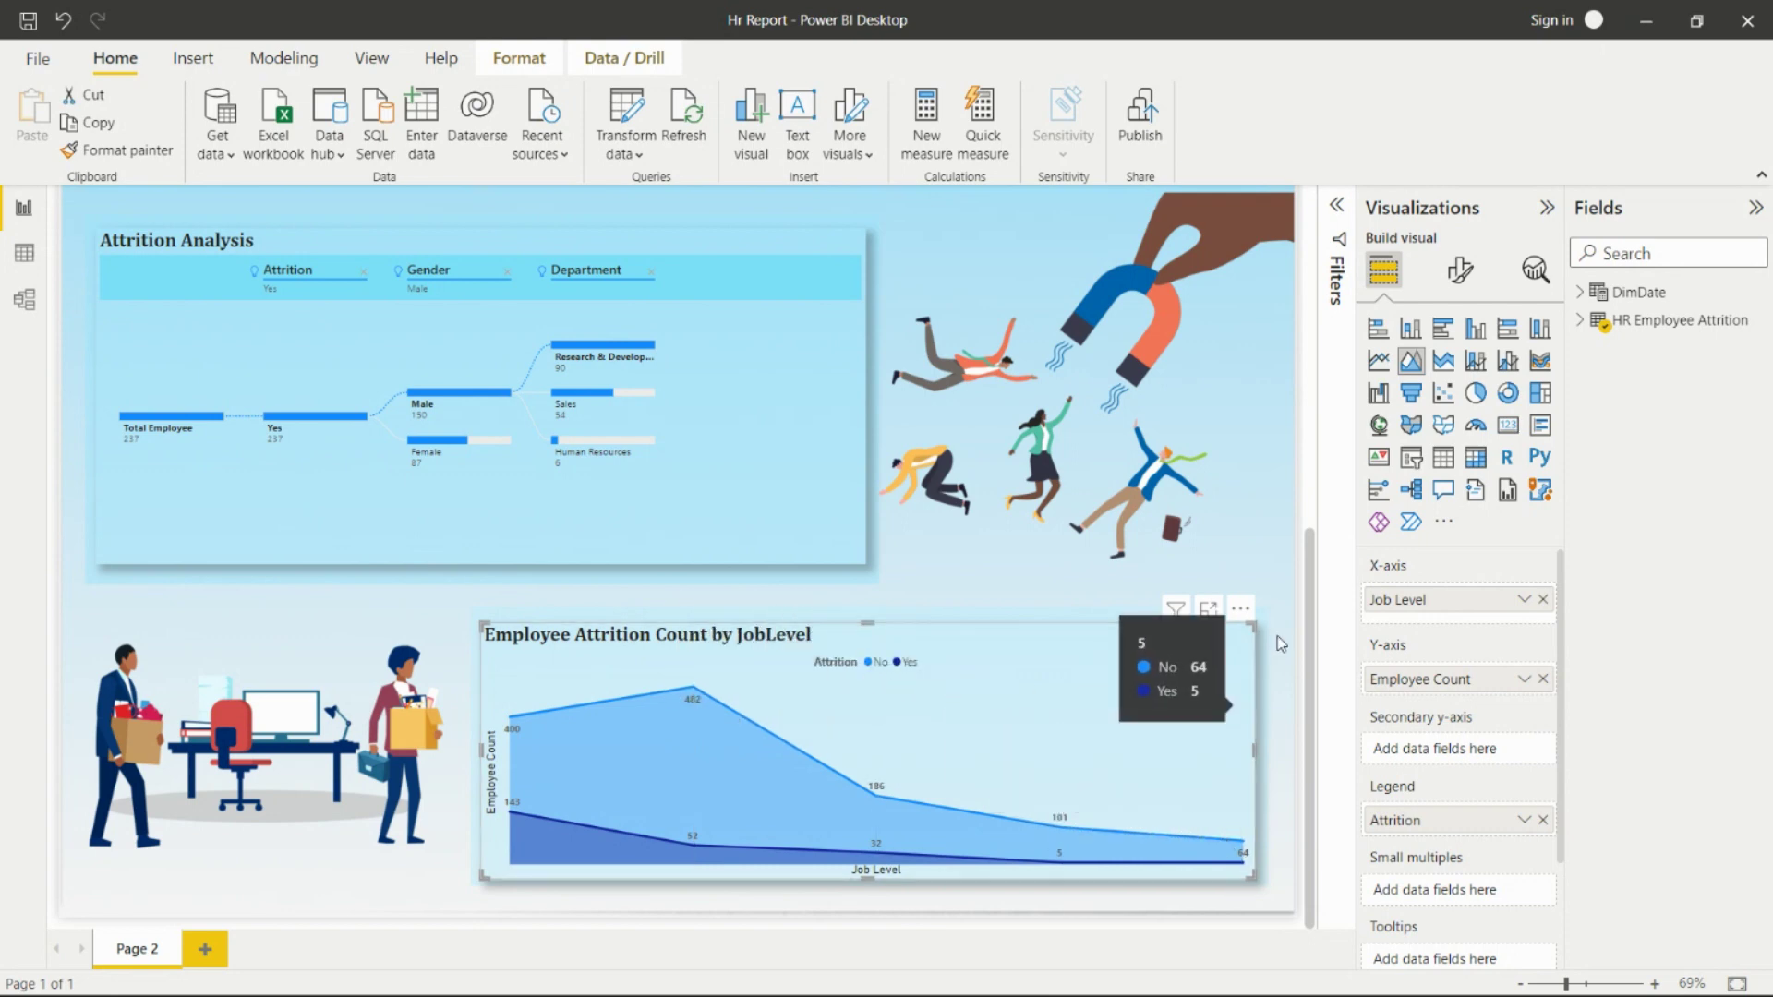
pyautogui.click(1291, 609)
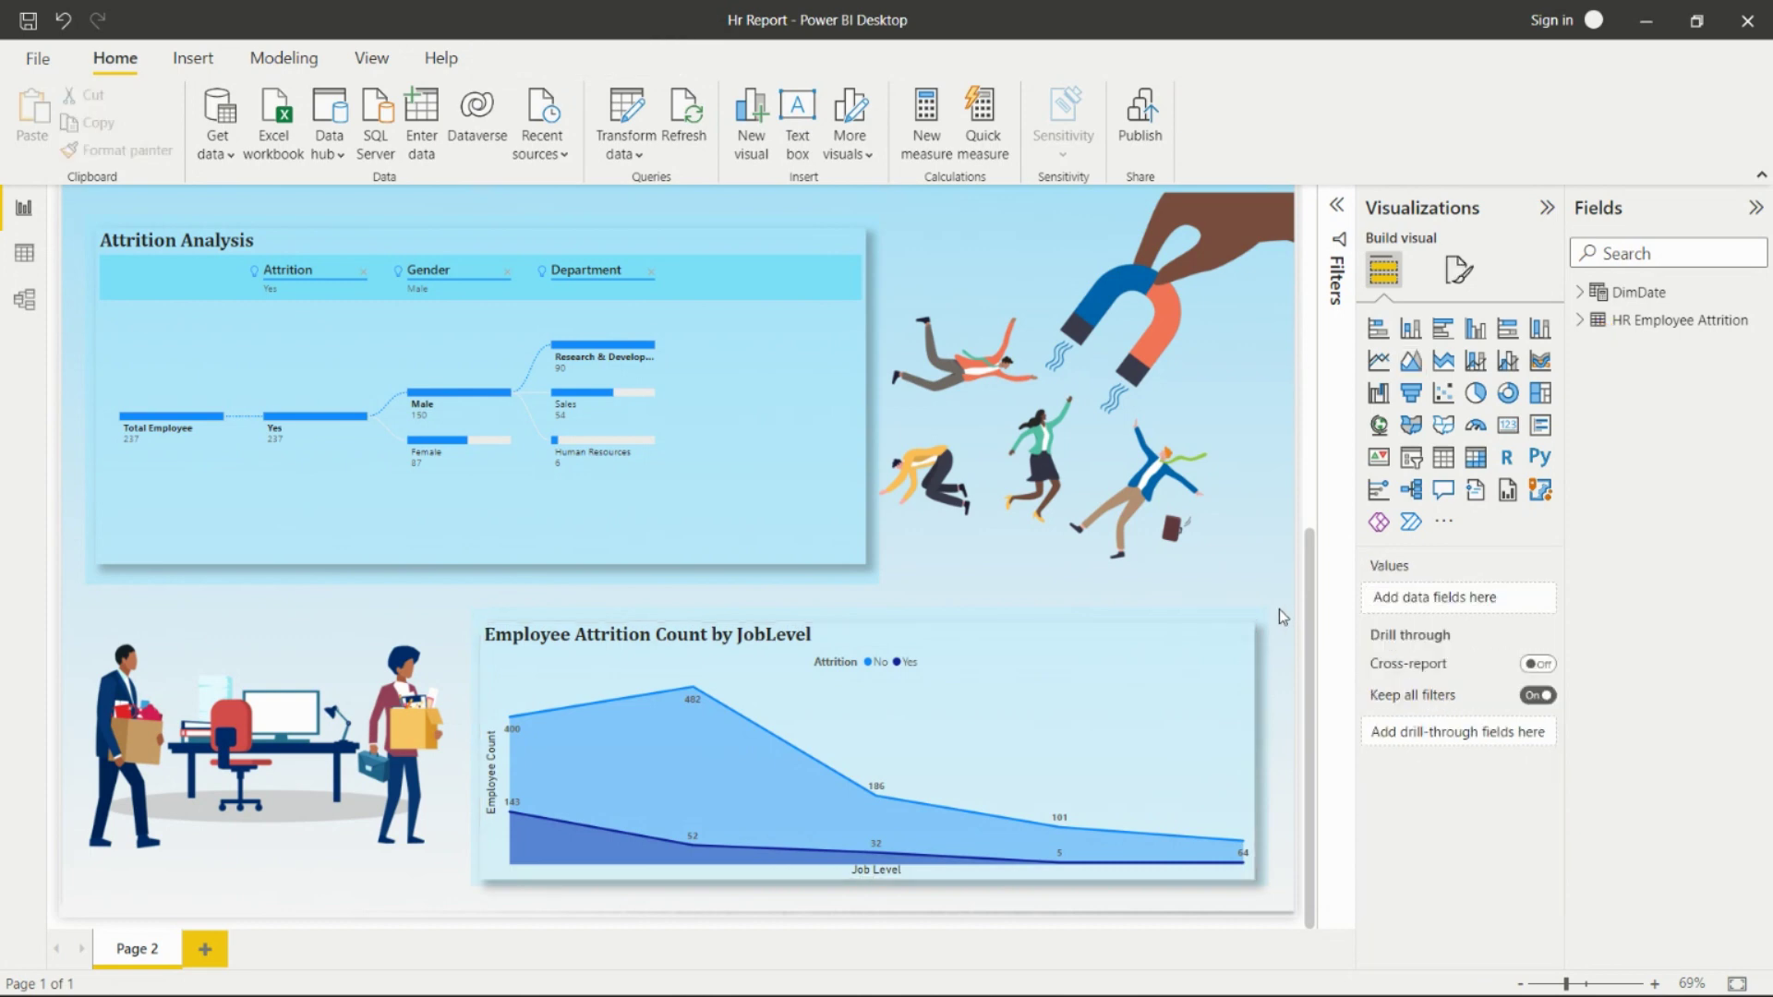
# Edit the interactions of the Employee Attrition Count by Gender chart, setting the four icon images beside the cards to None
pyautogui.scroll(5, 1278, 612)
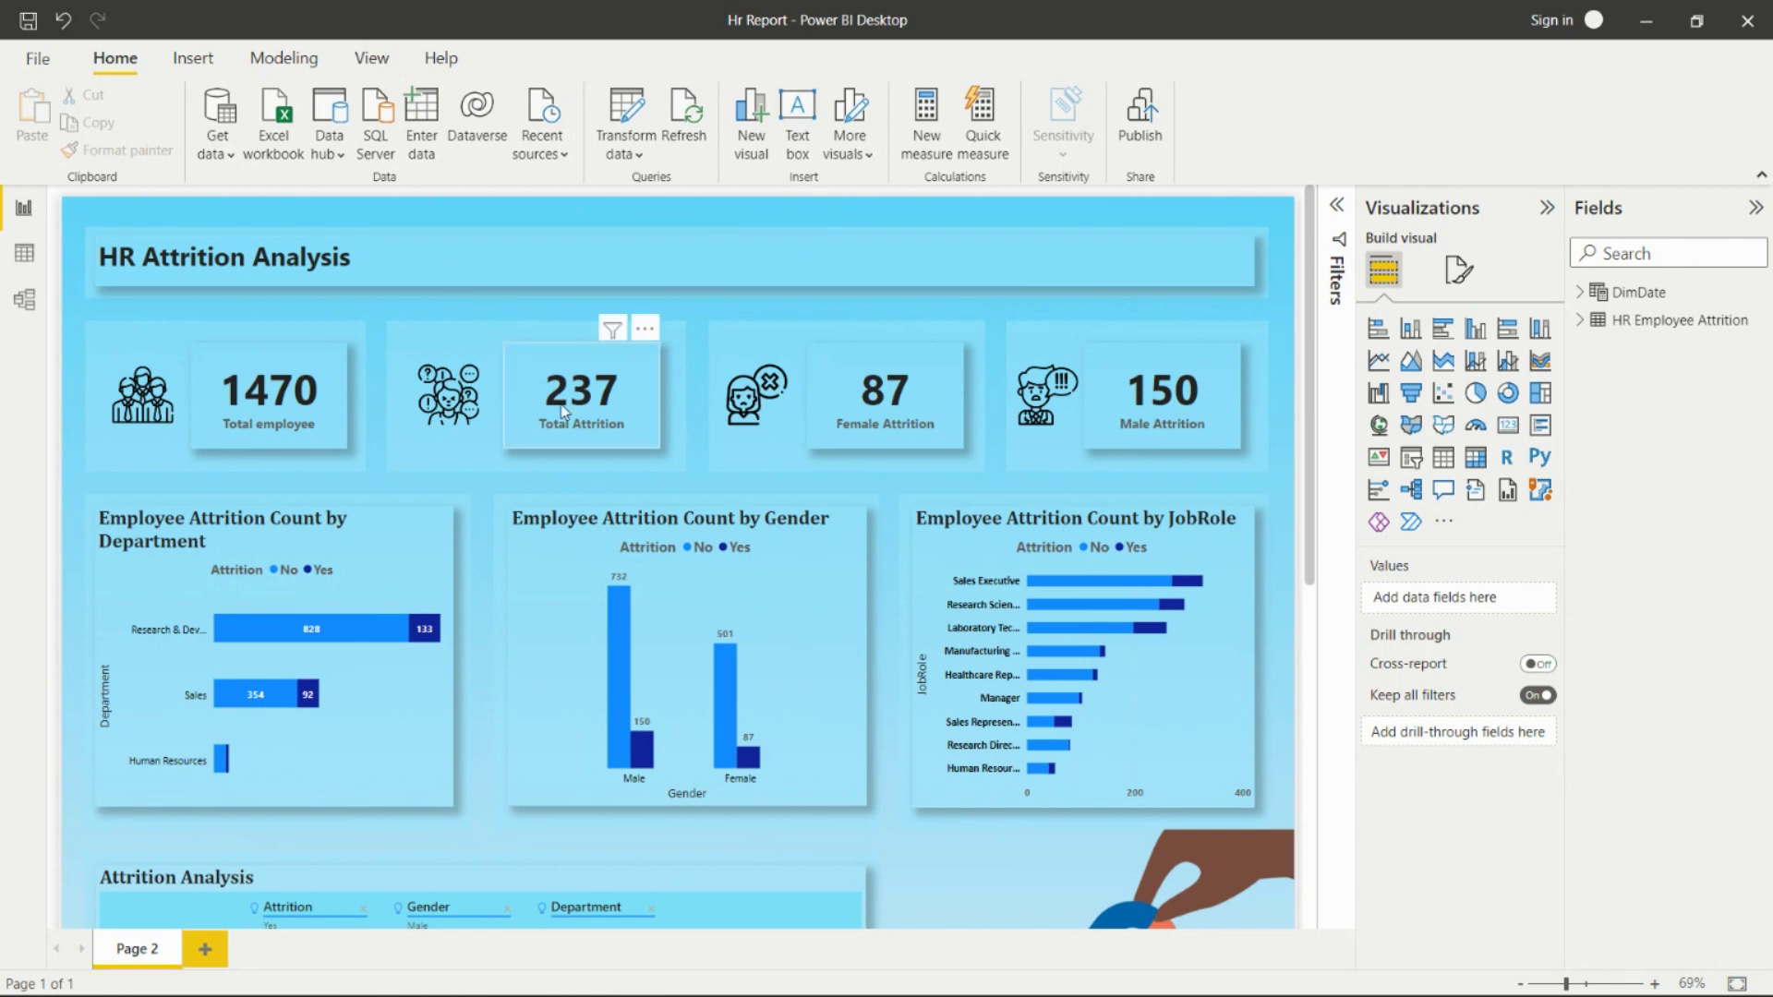
pyautogui.click(788, 585)
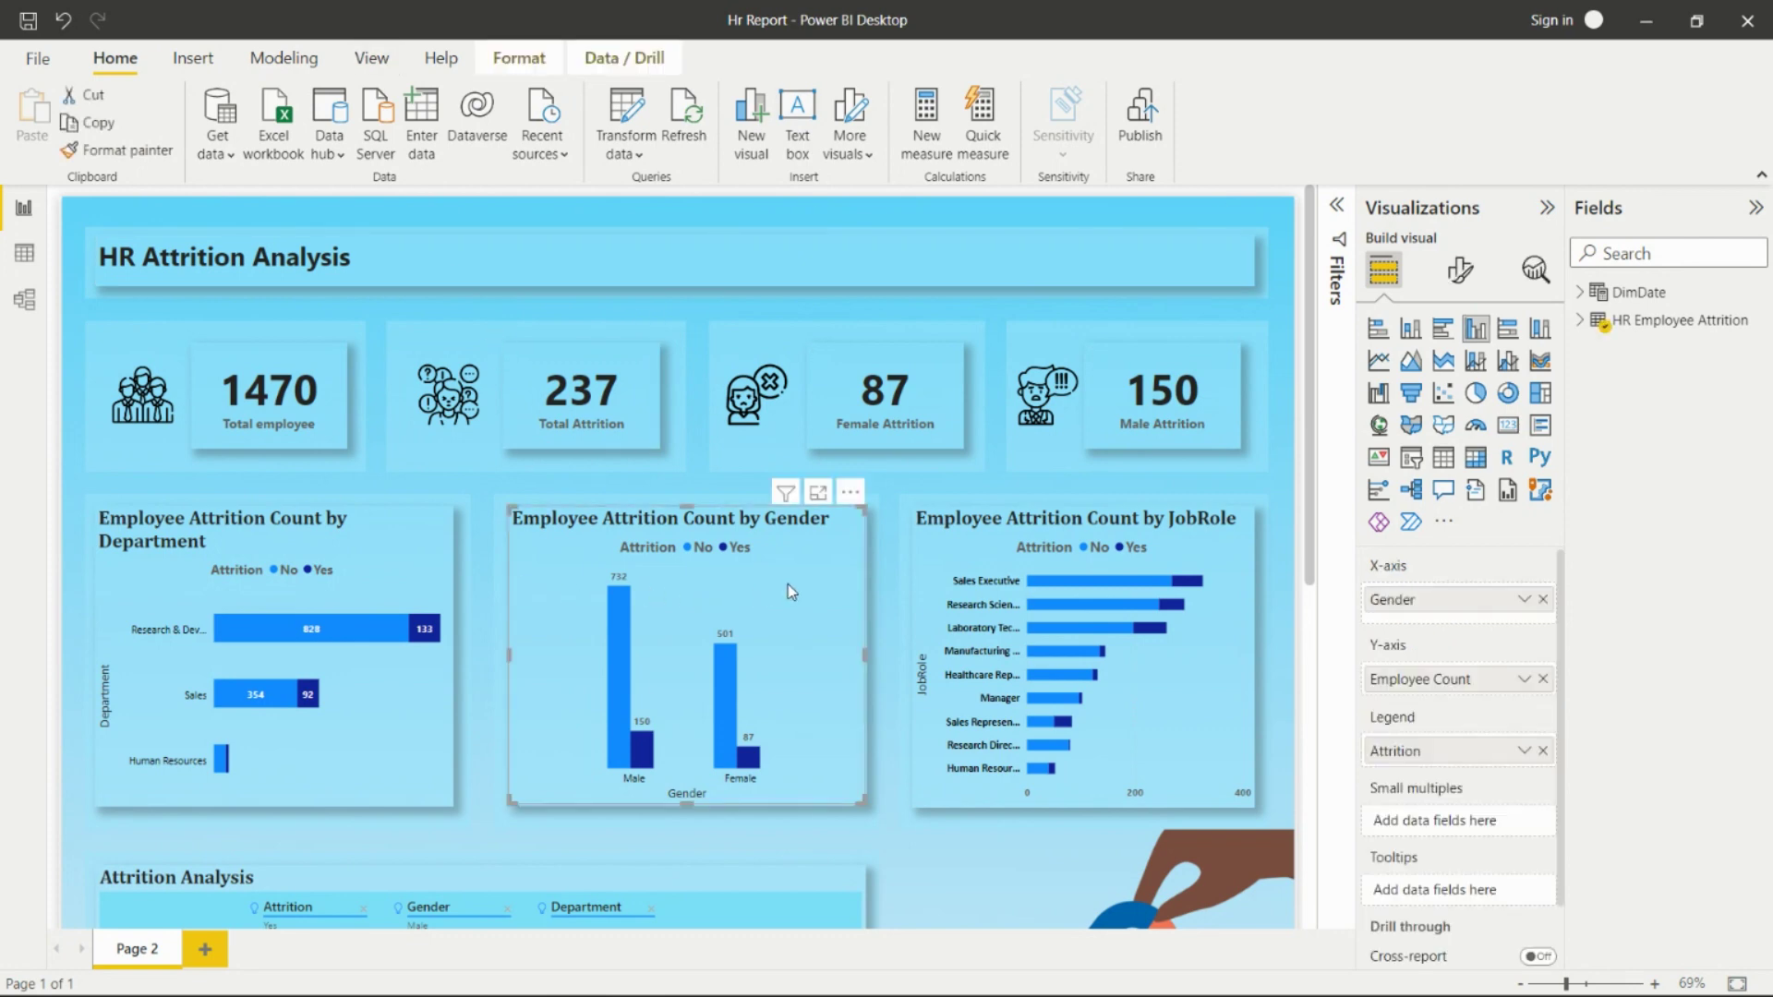
pyautogui.click(523, 59)
pyautogui.click(48, 116)
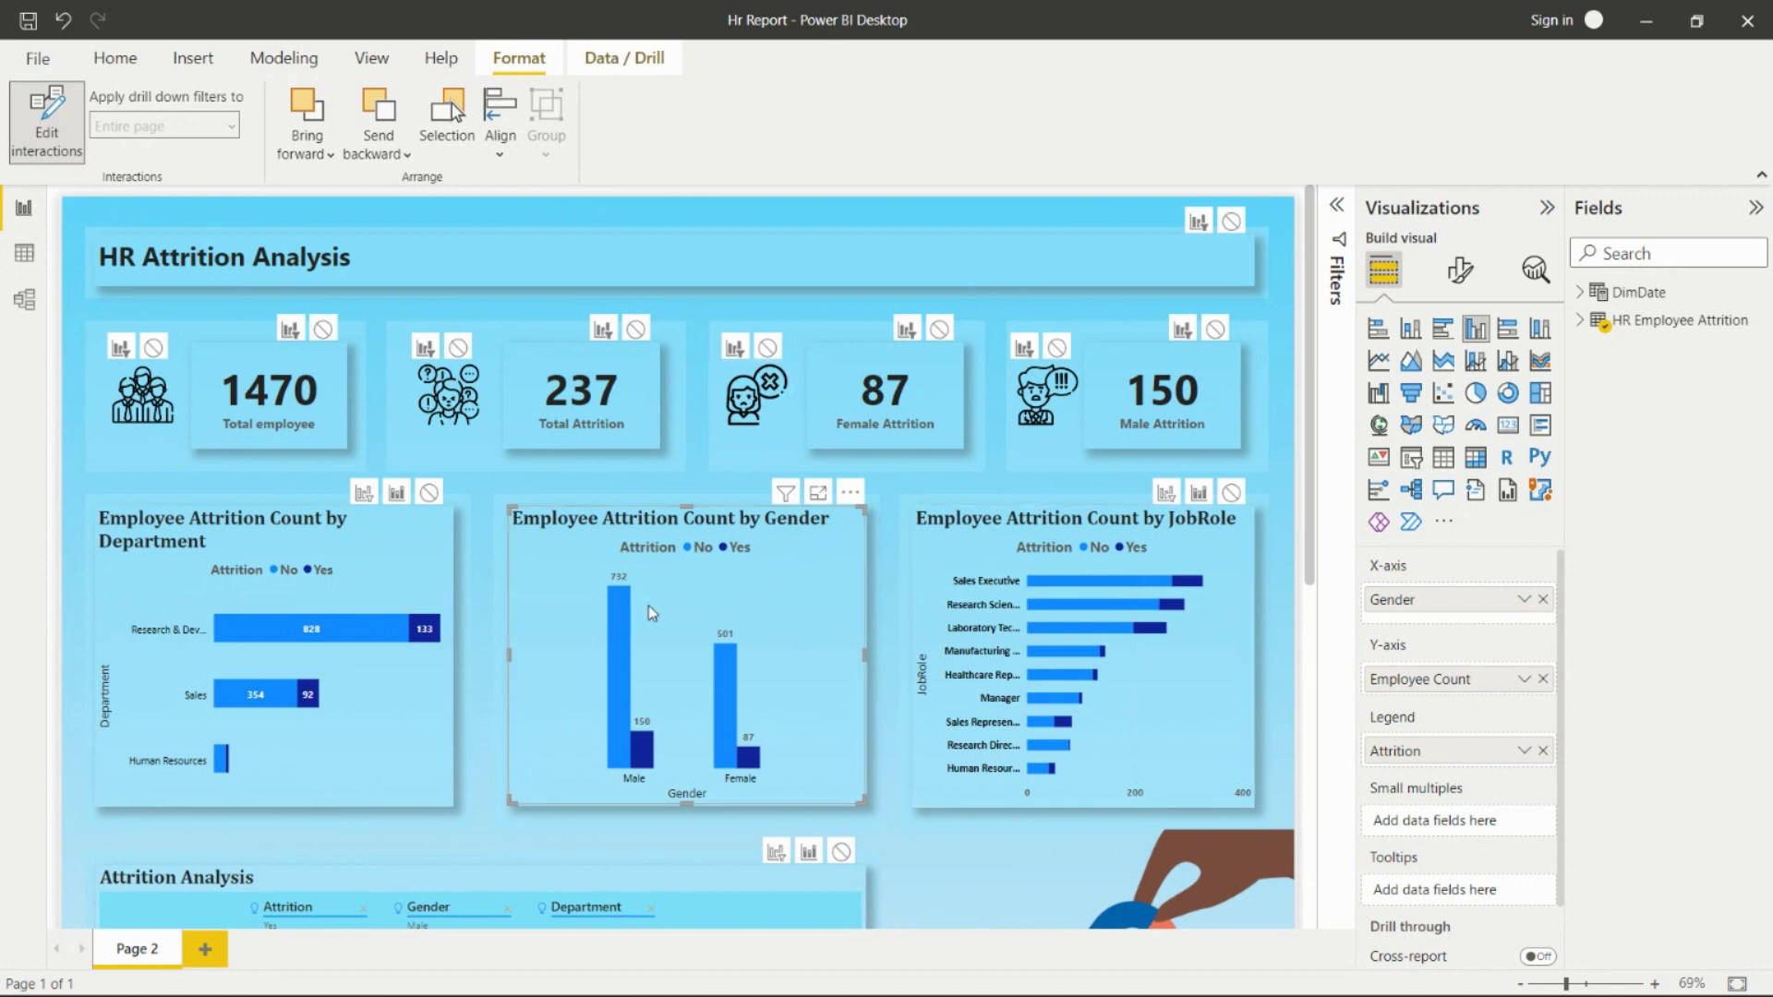
pyautogui.click(153, 348)
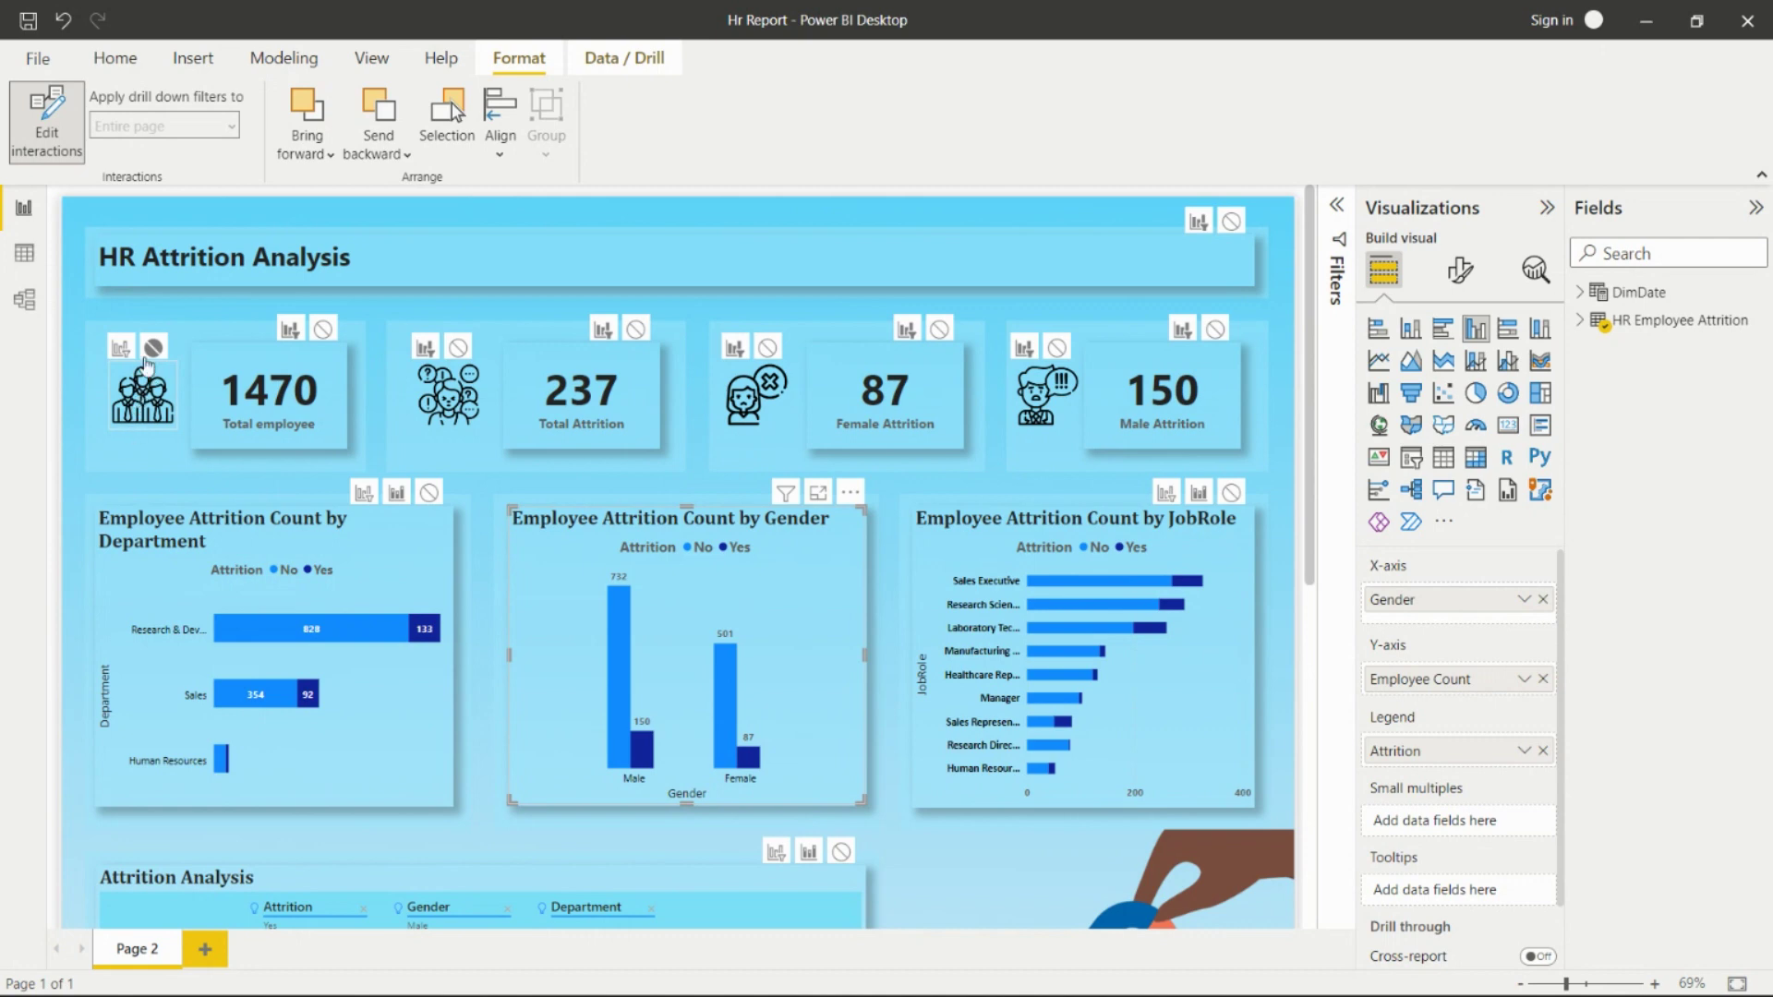
pyautogui.click(458, 348)
pyautogui.click(767, 347)
pyautogui.click(1056, 347)
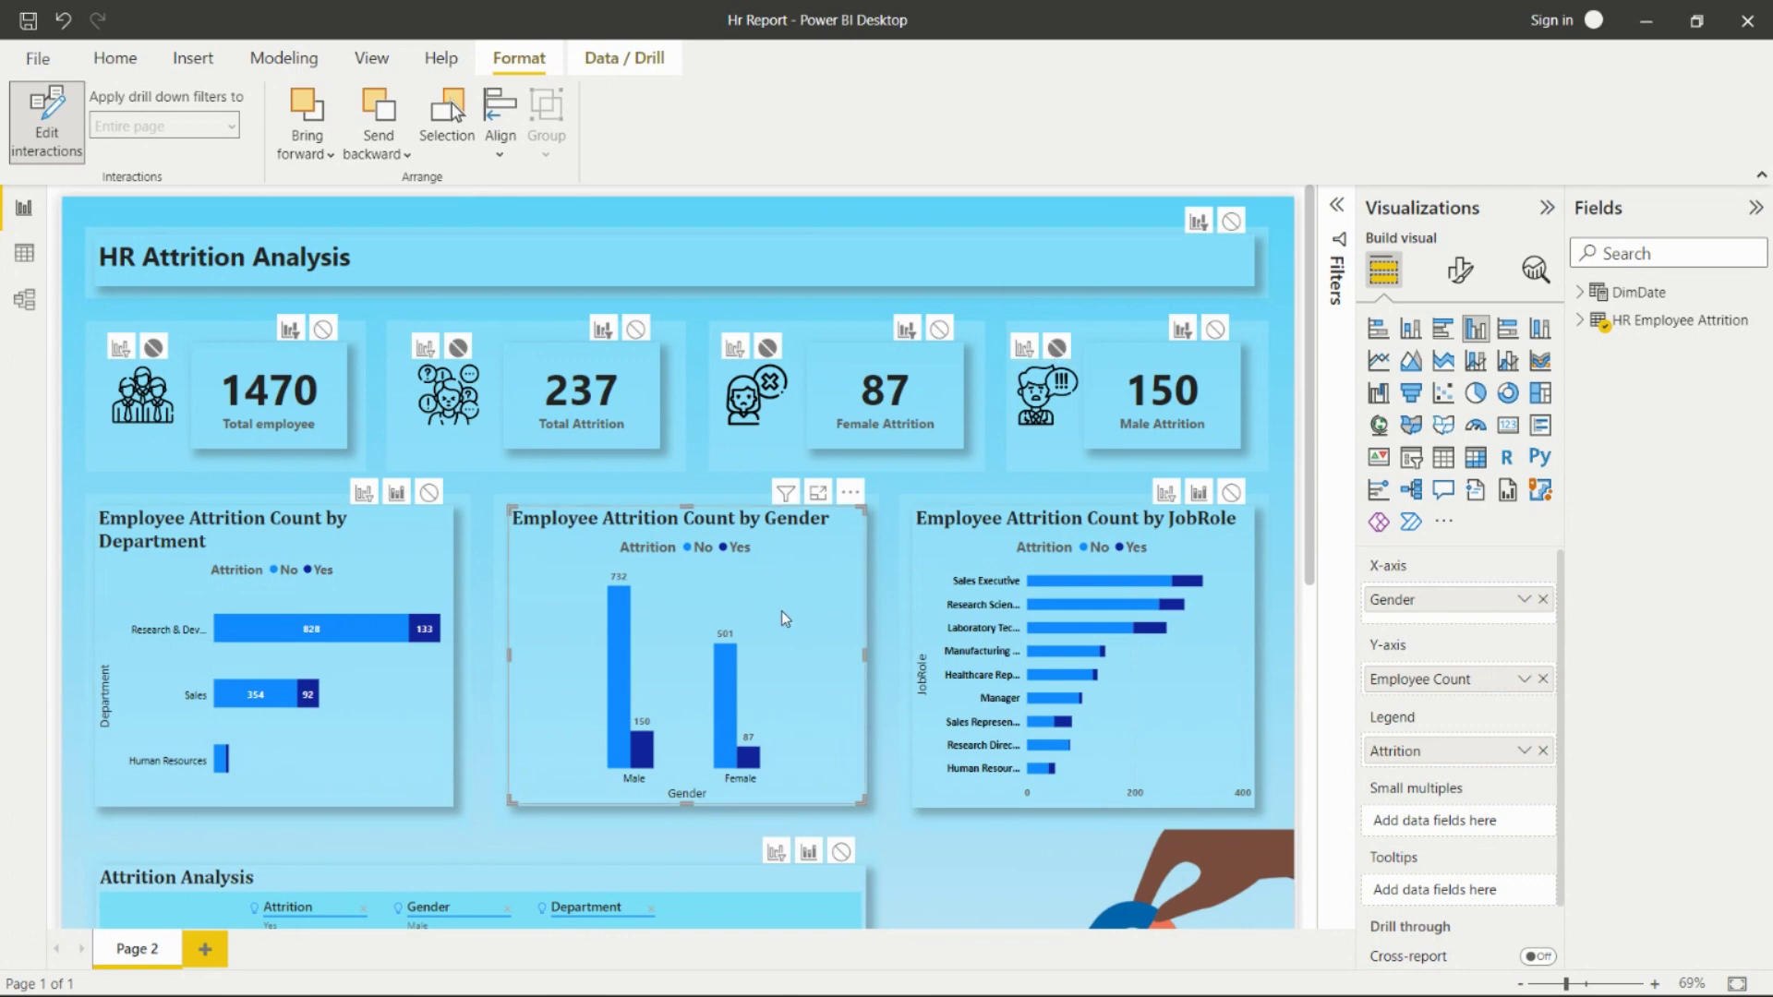
pyautogui.scroll(-5, 783, 615)
pyautogui.click(325, 420)
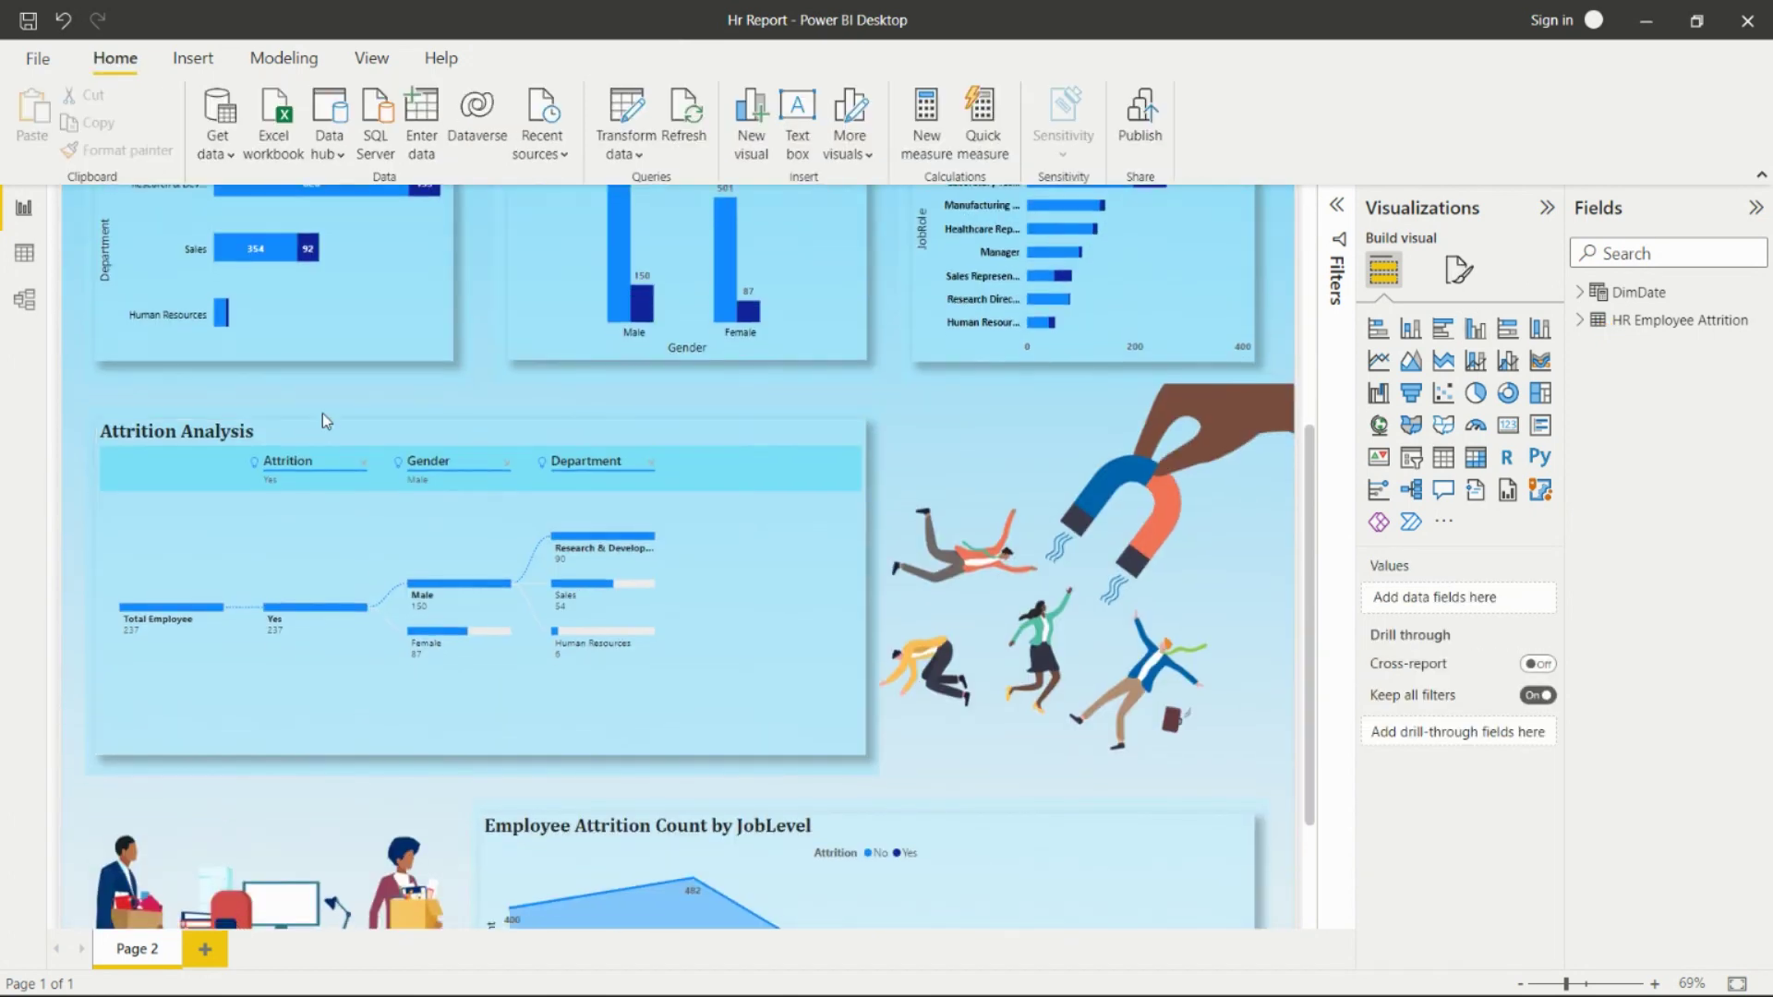
# Visit the data view, return to the HR Attrition Analysis report and review its cards, charts and decomposition tree
pyautogui.click(24, 253)
pyautogui.click(31, 214)
pyautogui.scroll(5, 504, 606)
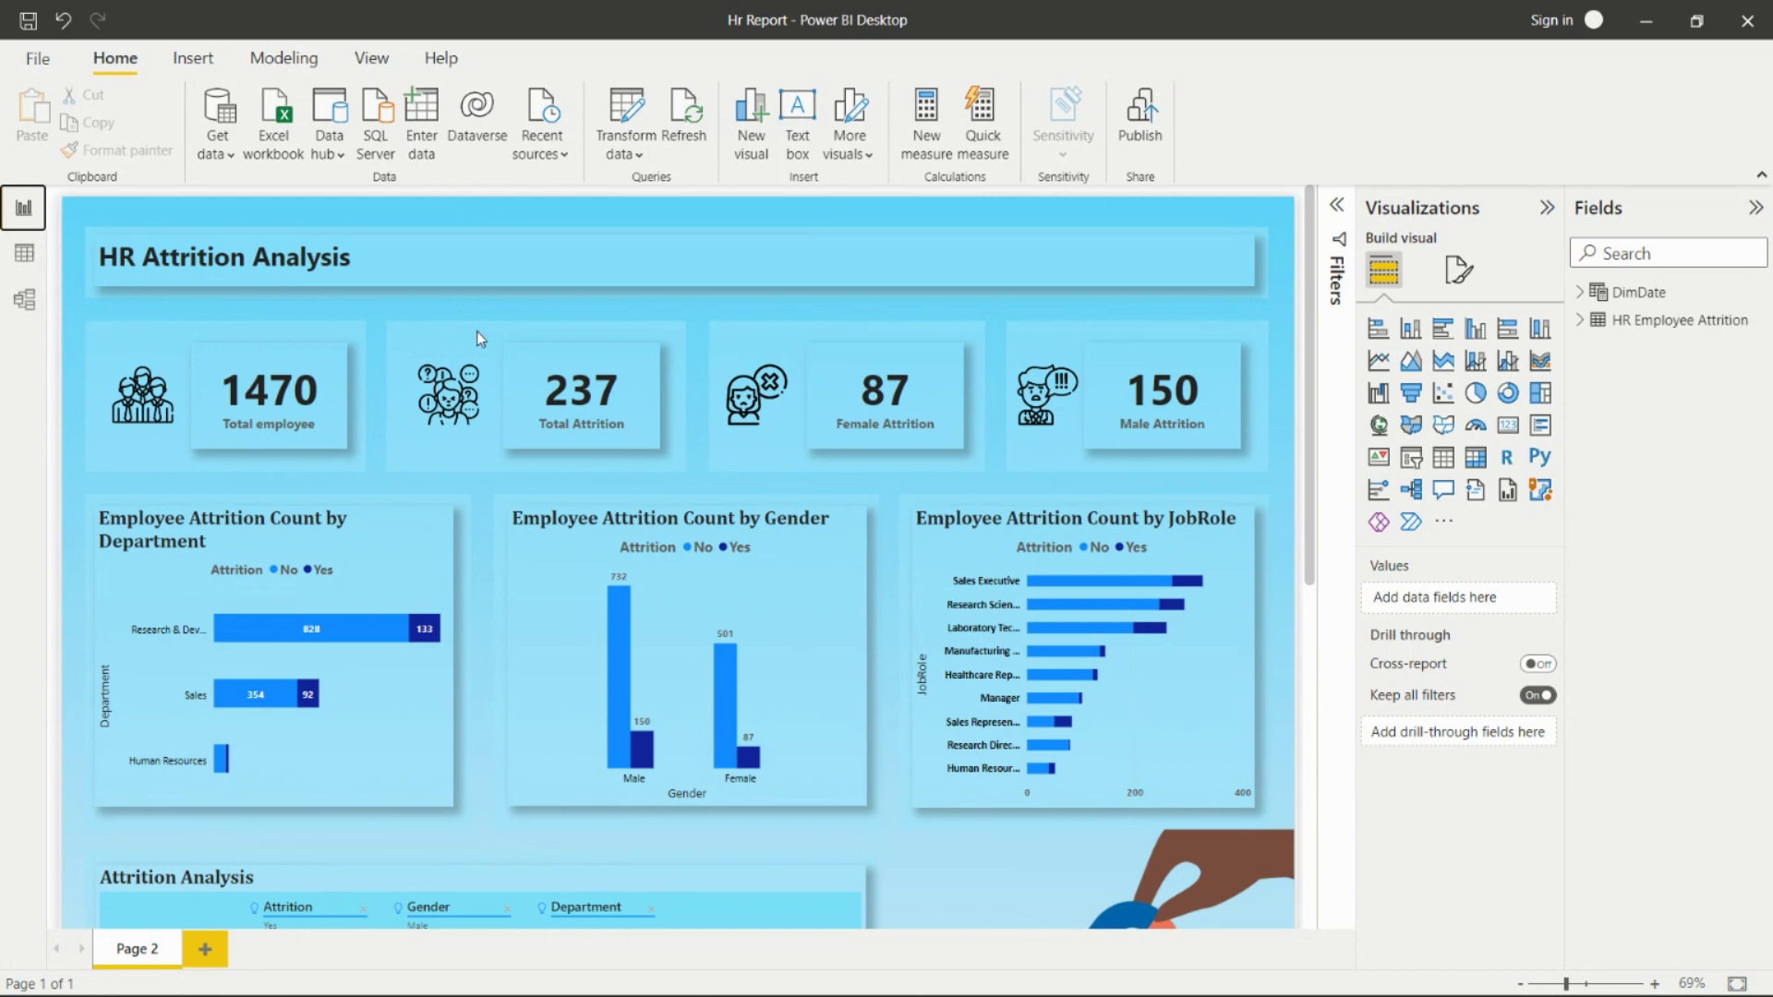
pyautogui.scroll(-2, 573, 392)
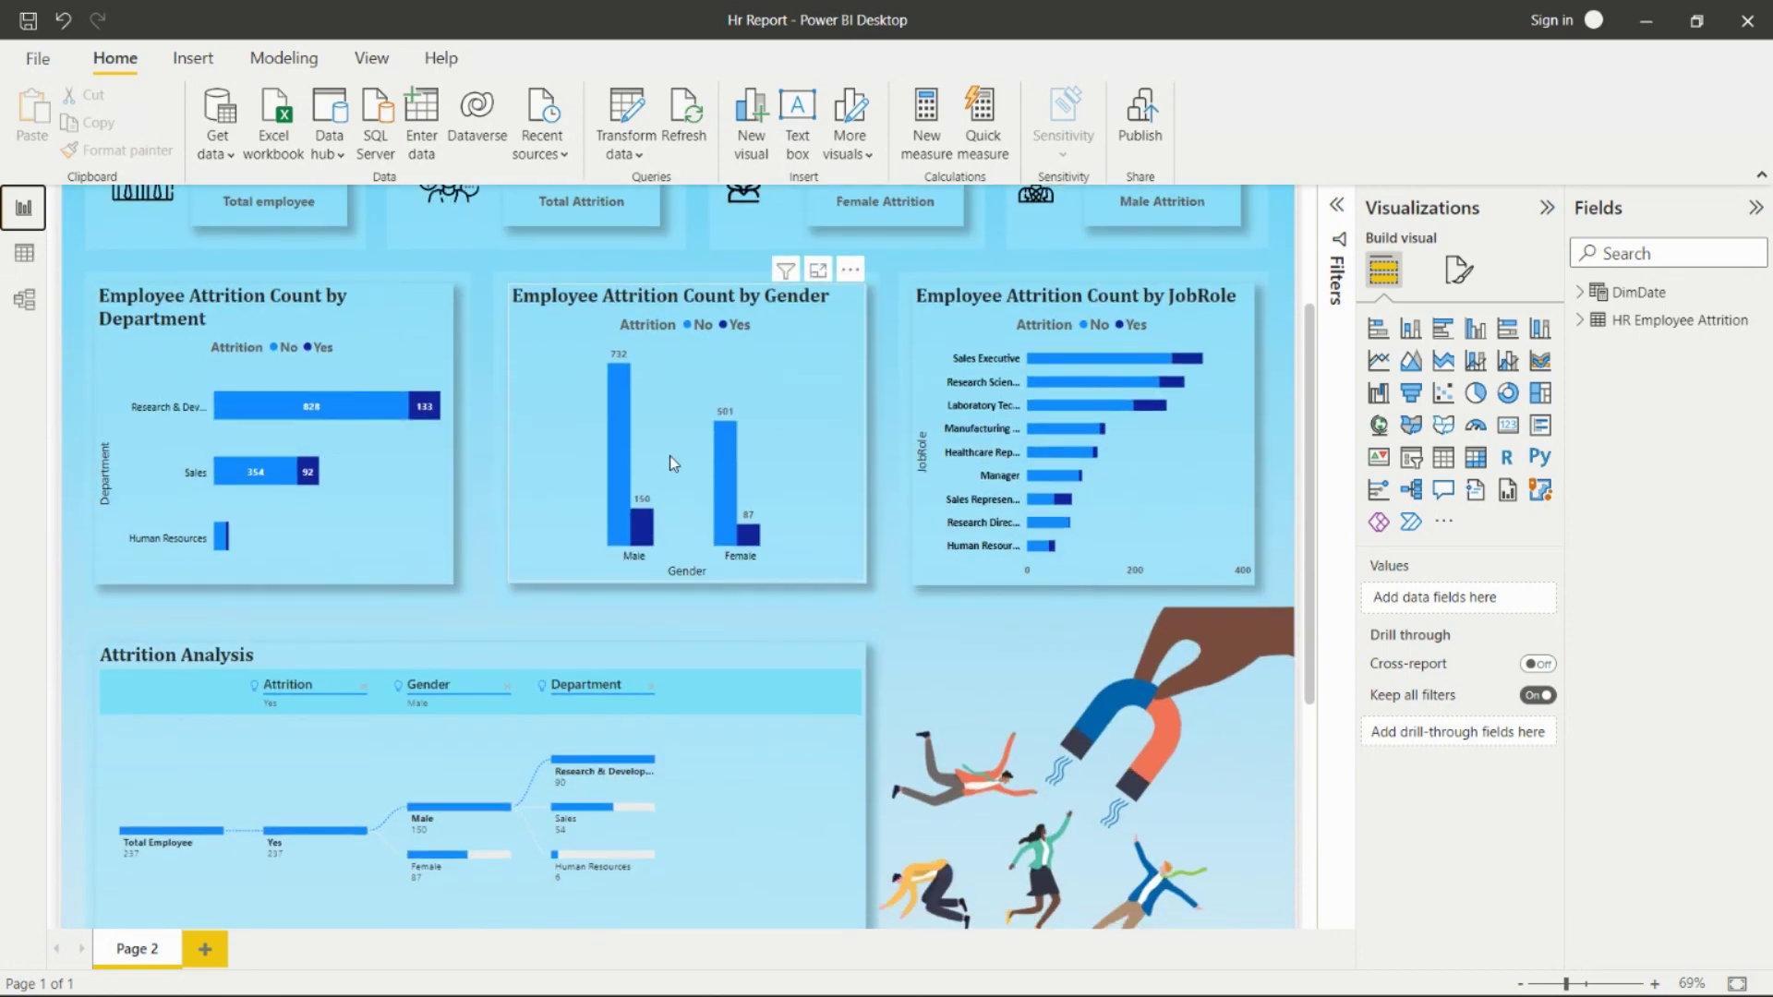
pyautogui.scroll(-2, 813, 466)
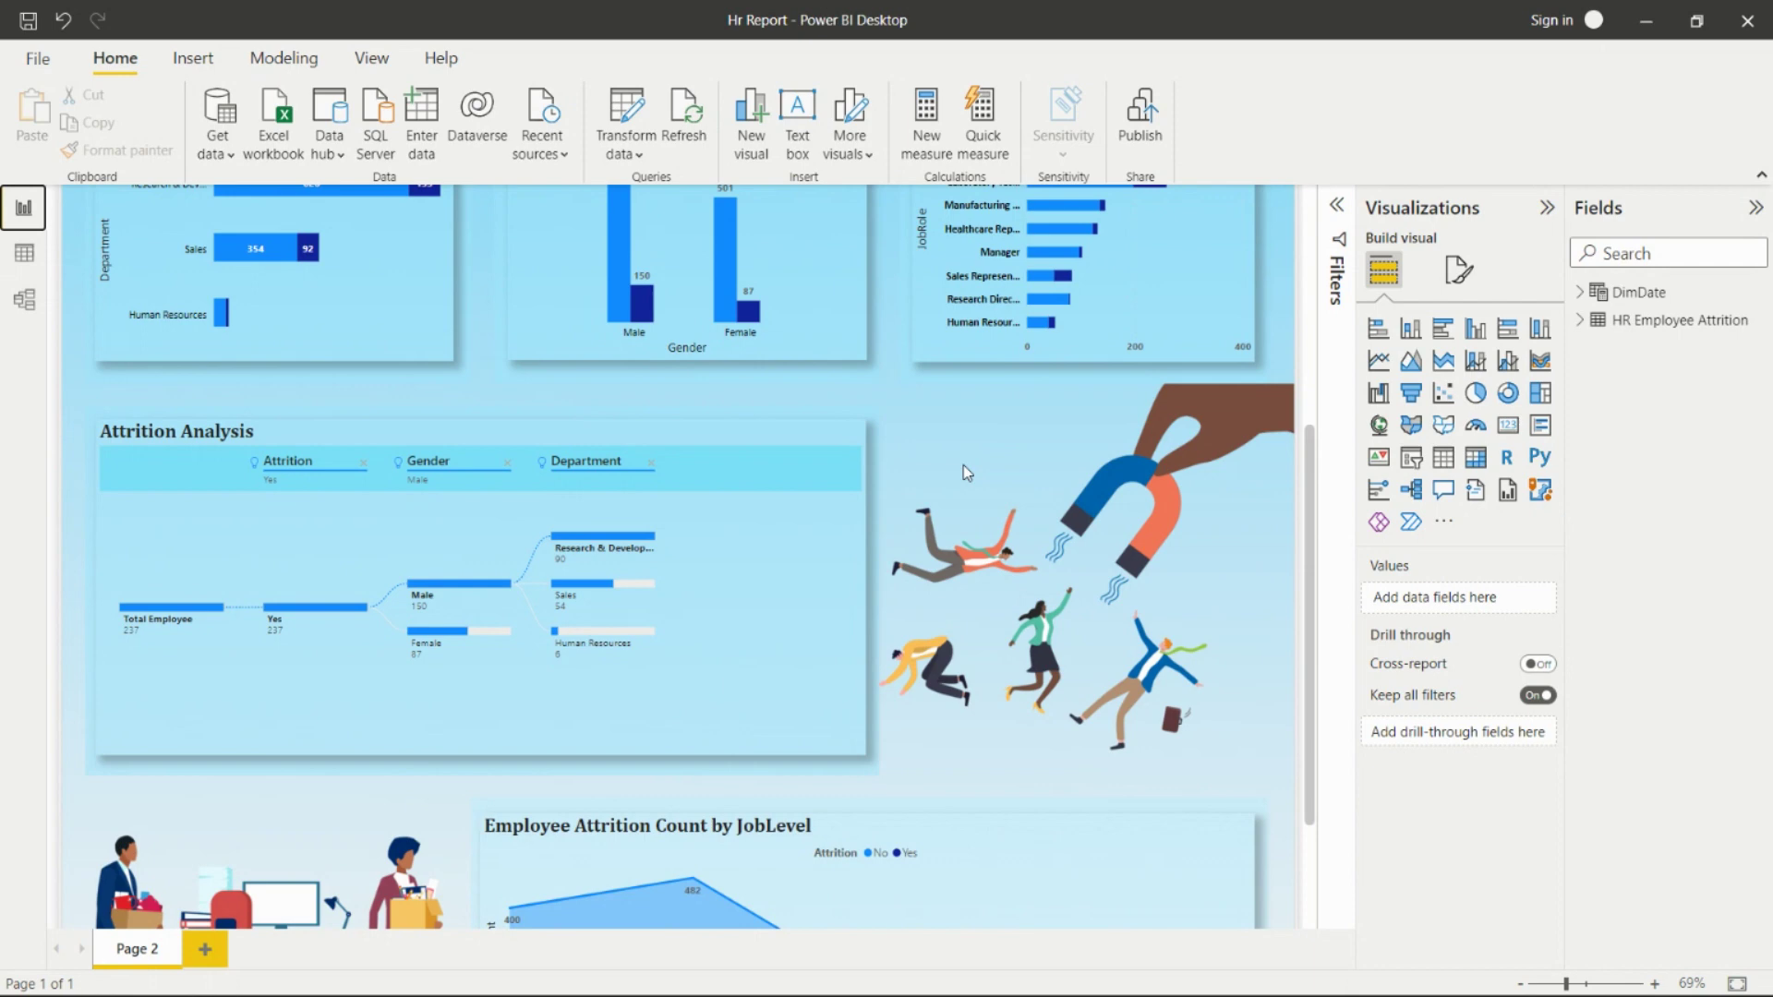
pyautogui.scroll(4, 968, 474)
pyautogui.scroll(-1, 973, 485)
pyautogui.scroll(1, 974, 486)
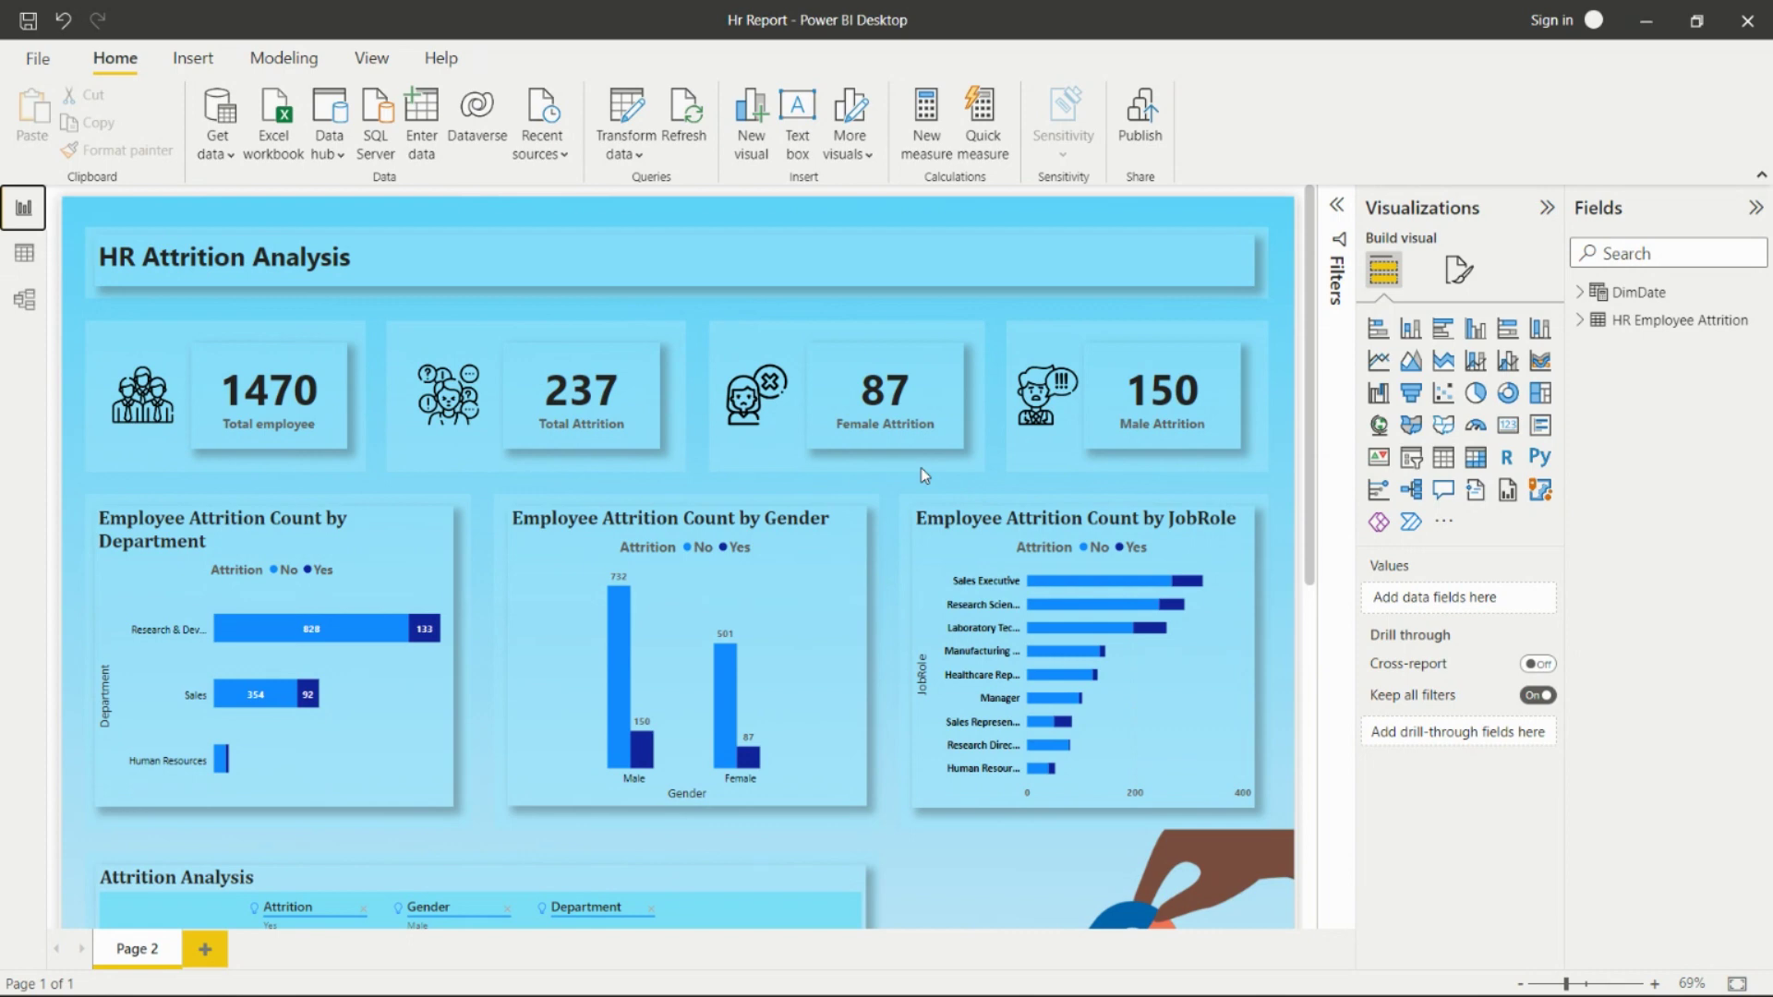
pyautogui.scroll(-3, 960, 411)
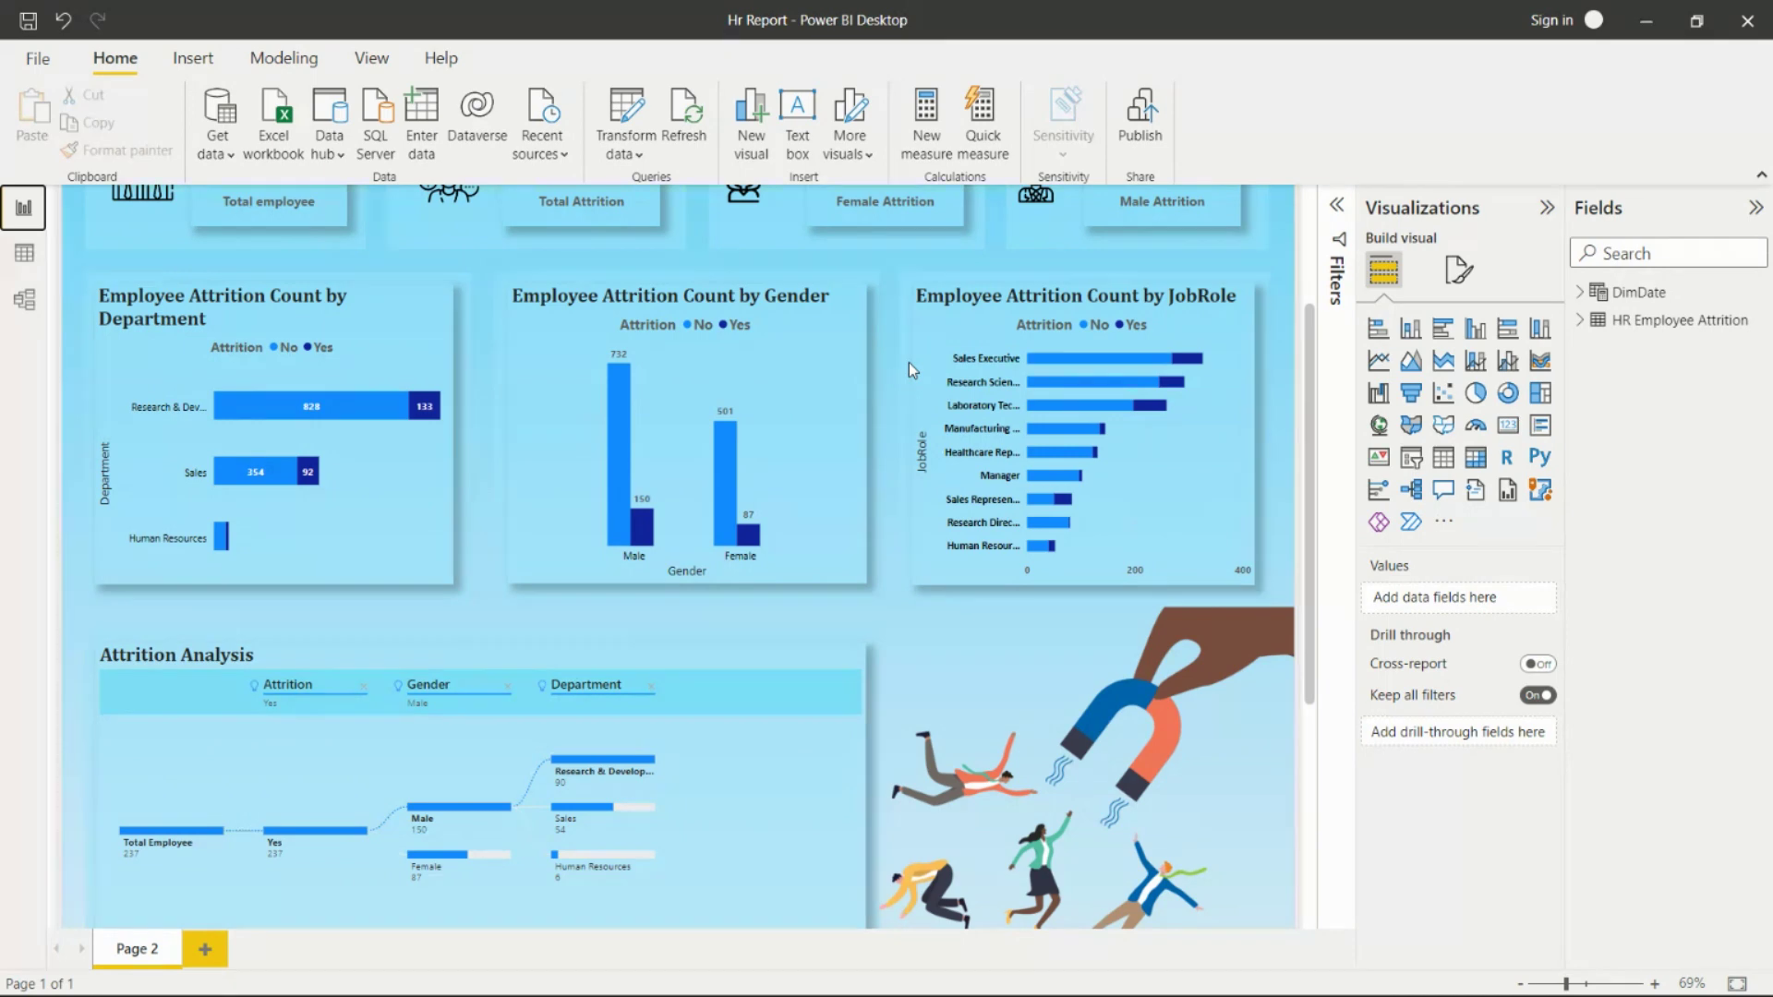
pyautogui.scroll(3, 909, 362)
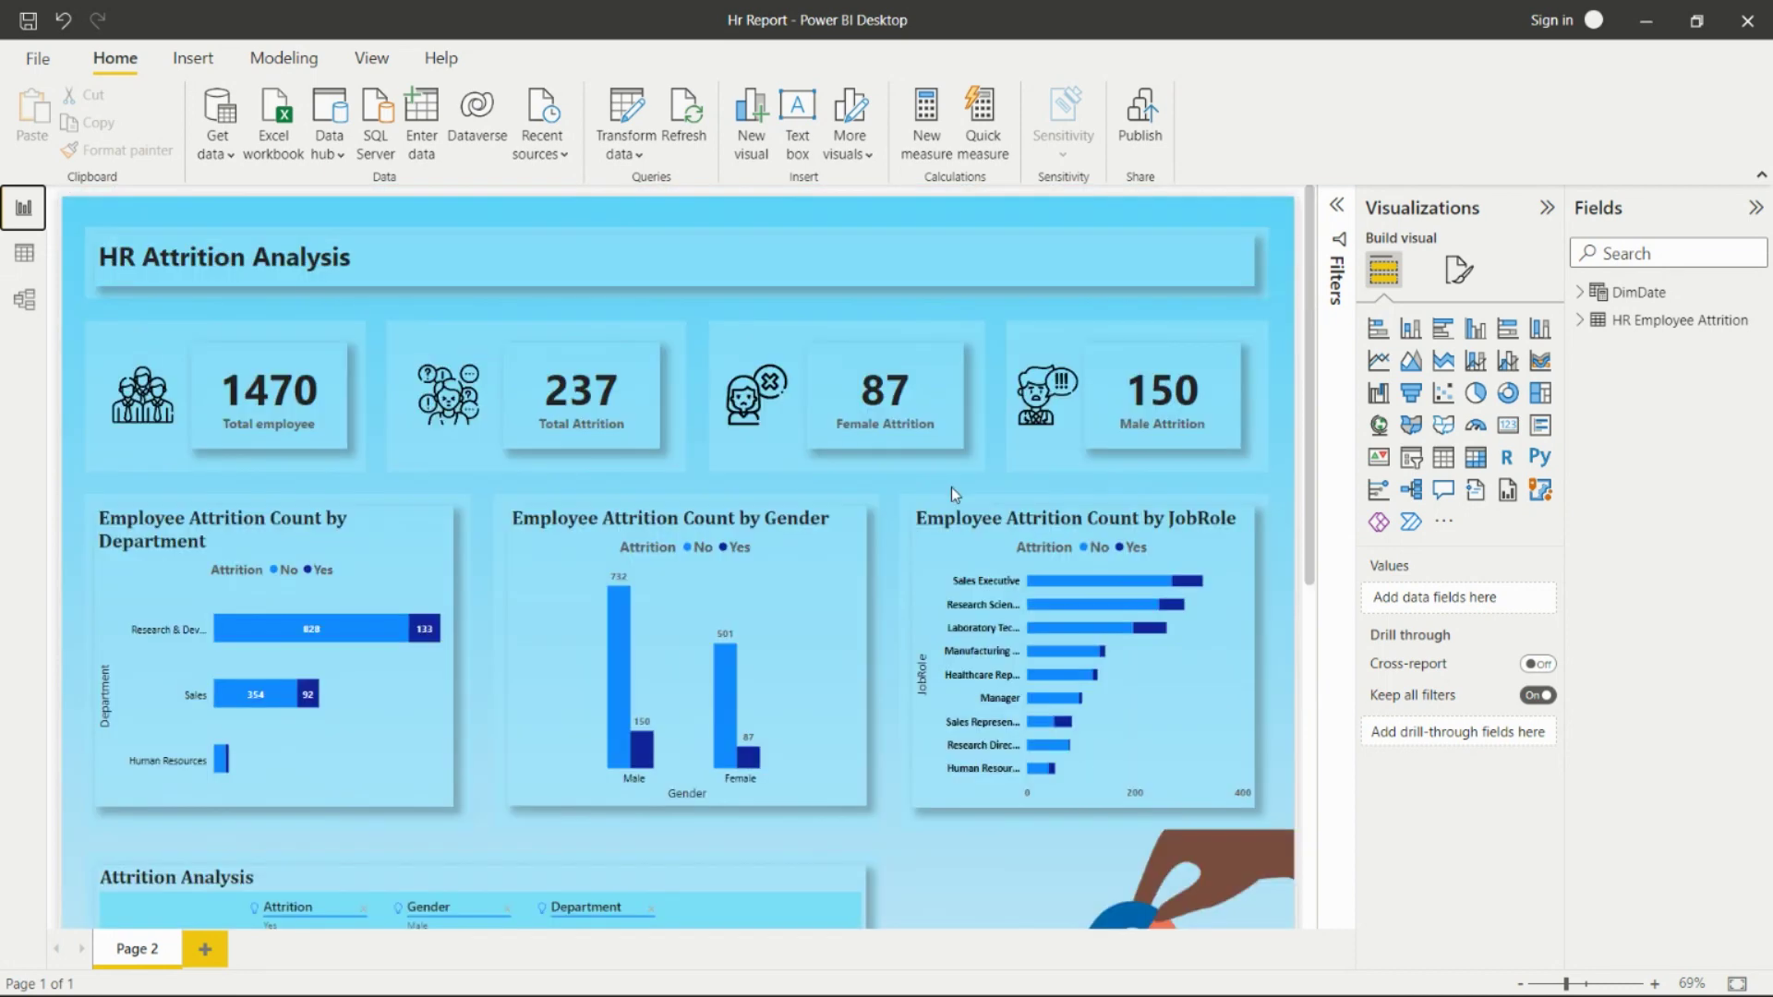